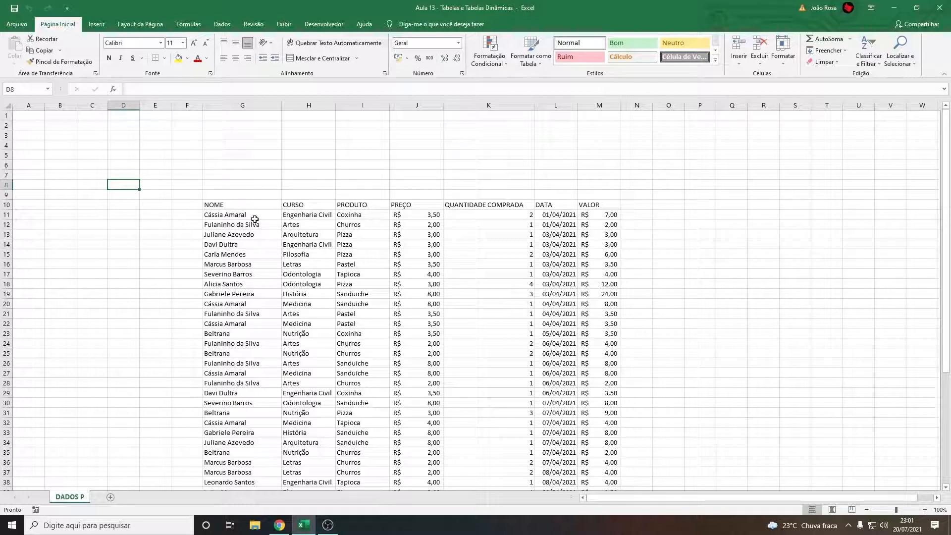
Examine the sales list's columns from NOME to VALOR, including the formula in the first VALOR cell
{"action": "left_click", "coordinate": [229, 201]}
{"action": "left_click", "coordinate": [240, 173]}
{"action": "left_click_drag", "start_coordinate": [240, 146], "coordinate": [264, 165]}
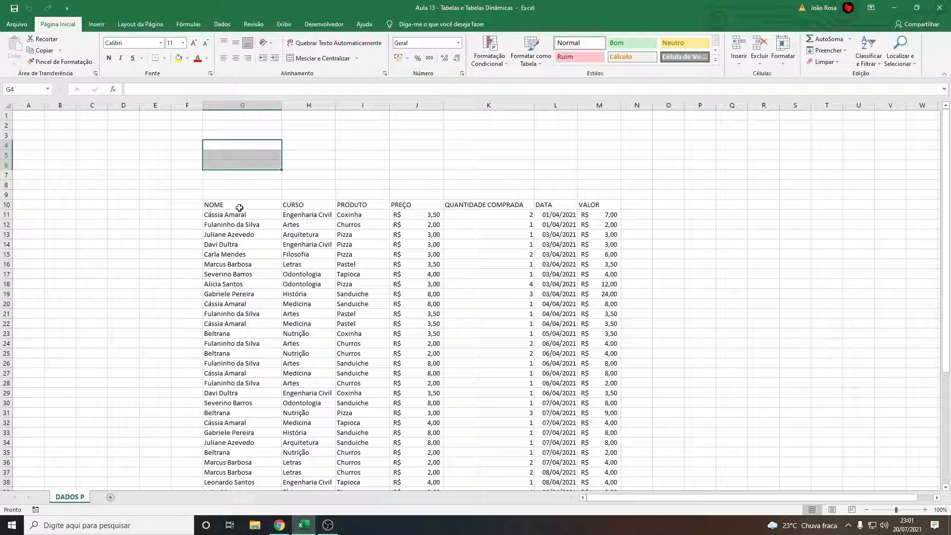
{"action": "left_click", "coordinate": [357, 216]}
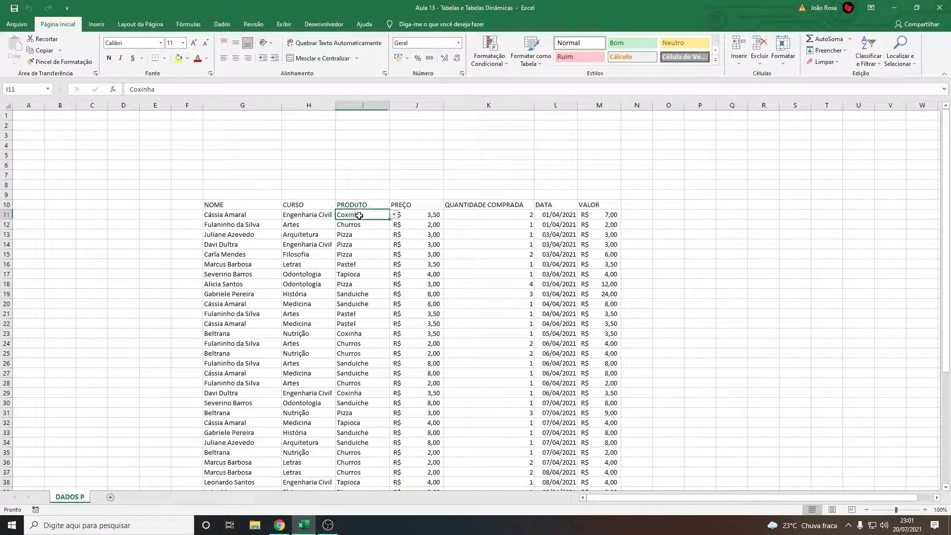
{"action": "left_click", "coordinate": [405, 215]}
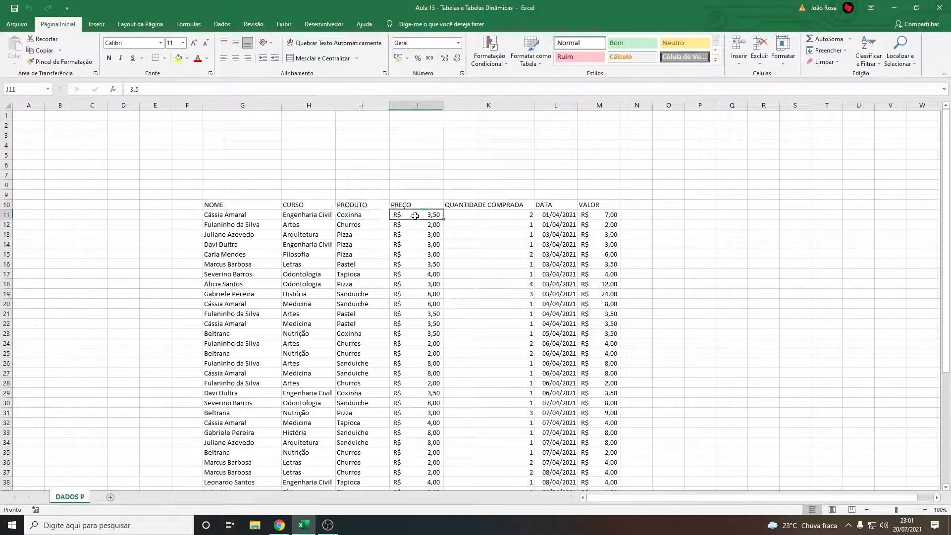
{"action": "left_click", "coordinate": [499, 214]}
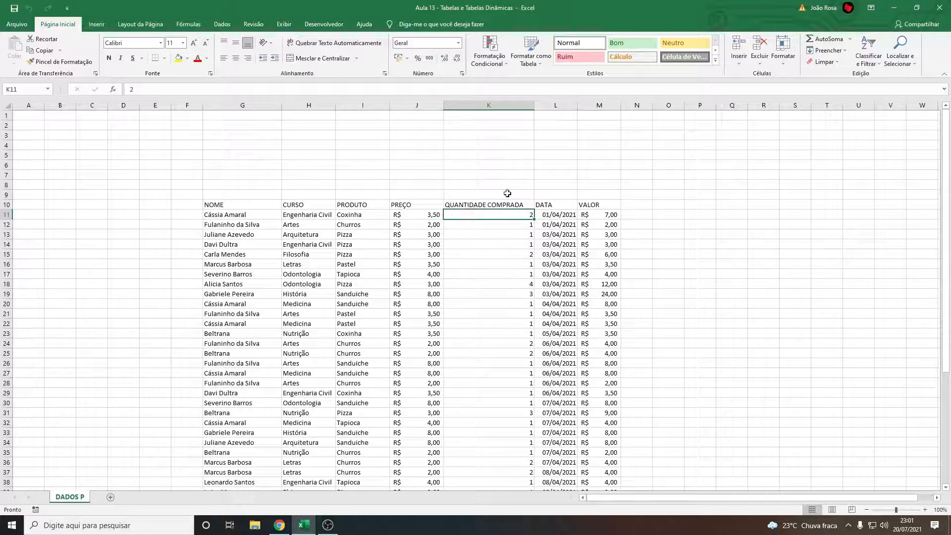
{"action": "key", "text": "Right"}
{"action": "key", "text": "Right"}
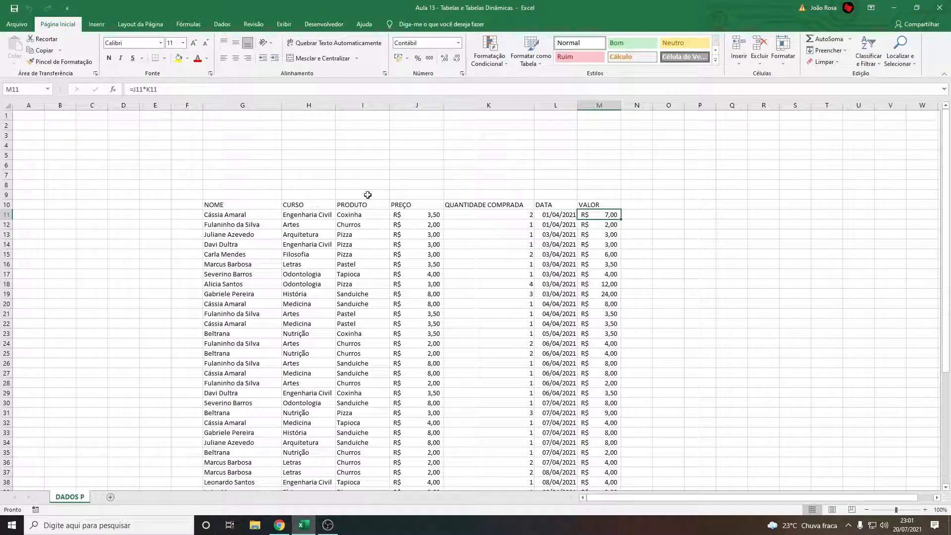
{"action": "left_click", "coordinate": [370, 216]}
{"action": "left_click", "coordinate": [426, 217]}
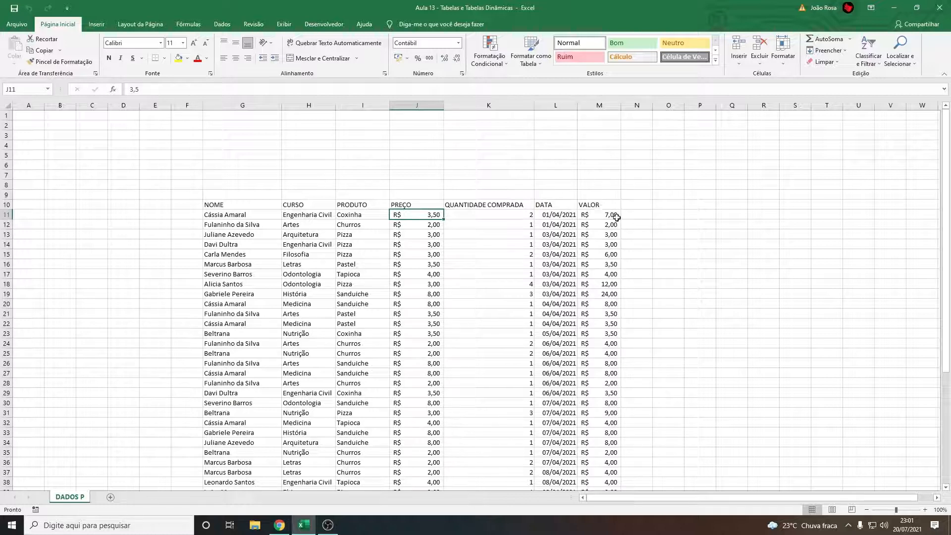
{"action": "left_click", "coordinate": [558, 216]}
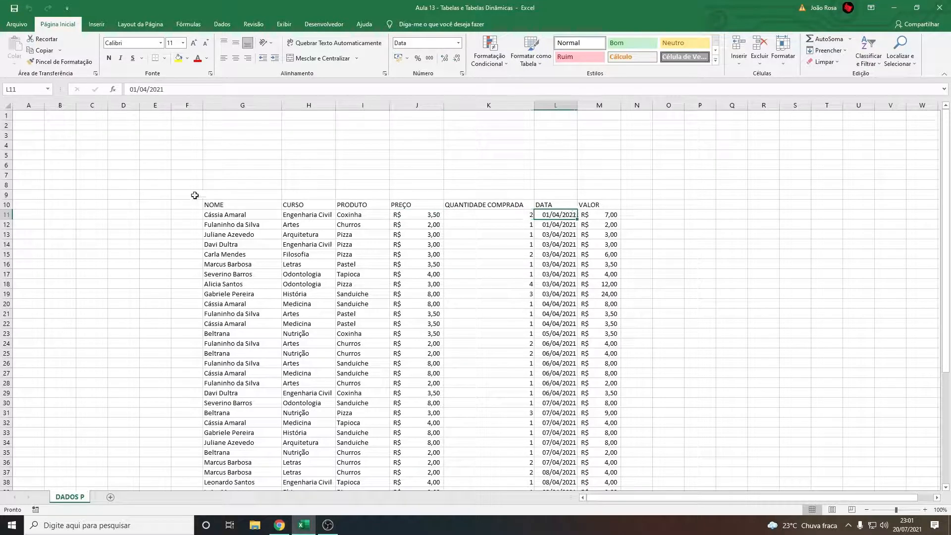
Look through the sales records from the header row down to the last entry
{"action": "scroll", "coordinate": [228, 266], "scroll_direction": "down", "scroll_amount": 12}
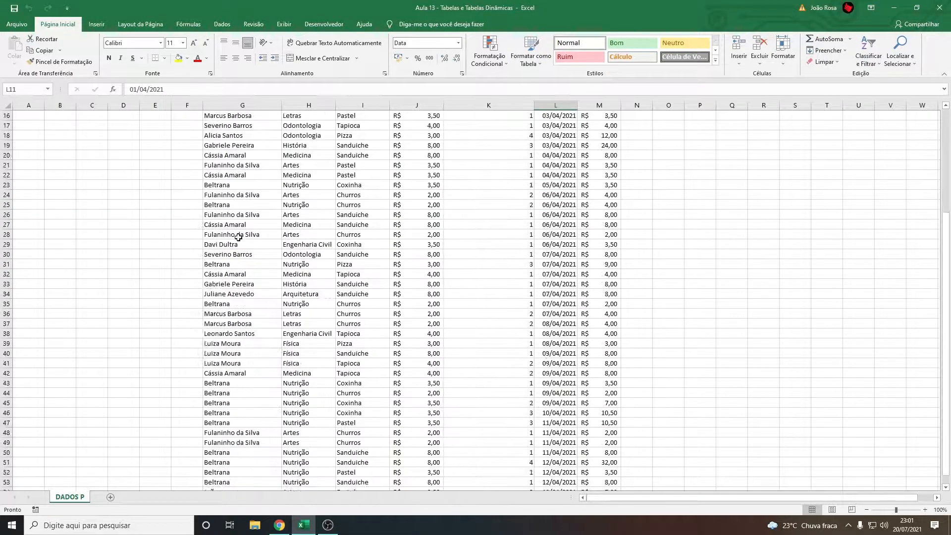
{"action": "scroll", "coordinate": [285, 270], "scroll_direction": "up", "scroll_amount": 3}
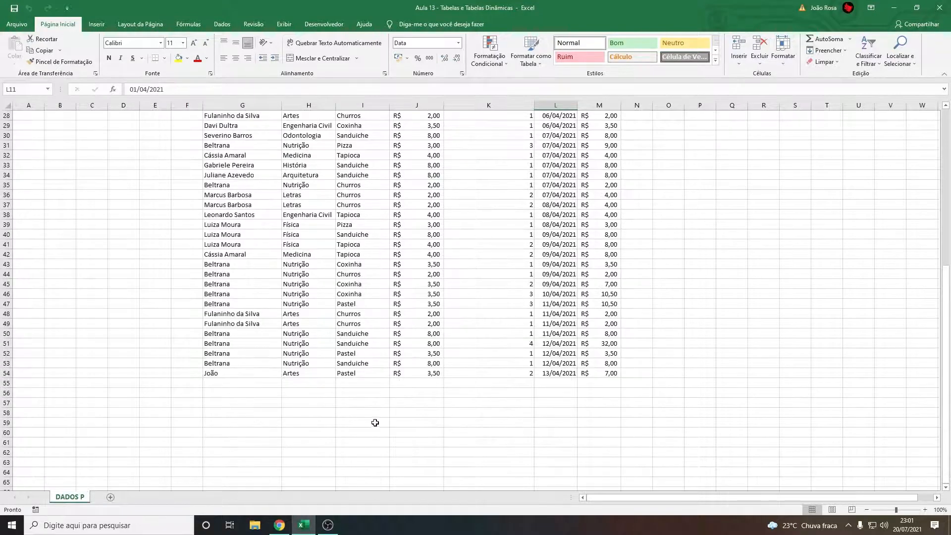
{"action": "scroll", "coordinate": [342, 425], "scroll_direction": "up", "scroll_amount": 9}
{"action": "scroll", "coordinate": [347, 421], "scroll_direction": "down", "scroll_amount": 9}
{"action": "scroll", "coordinate": [317, 366], "scroll_direction": "up", "scroll_amount": 9}
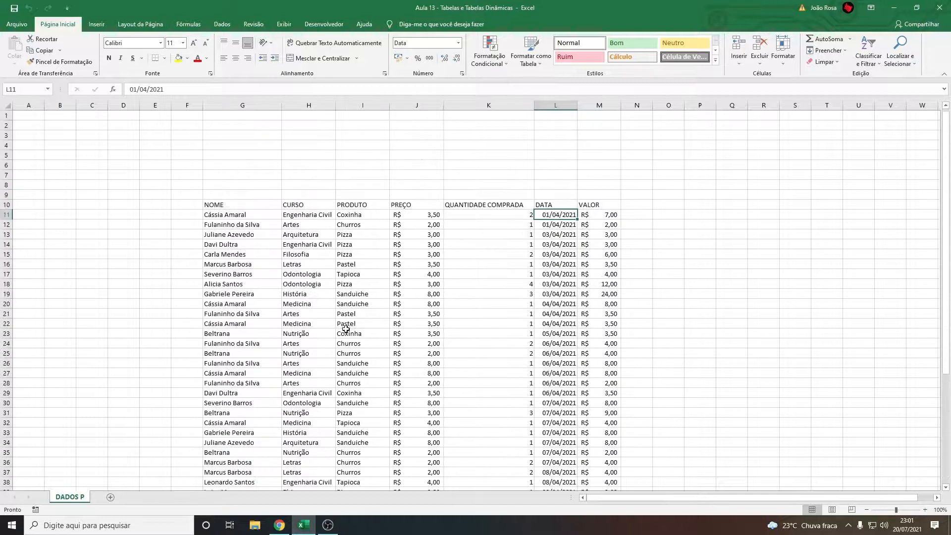
{"action": "scroll", "coordinate": [345, 329], "scroll_direction": "down", "scroll_amount": 1}
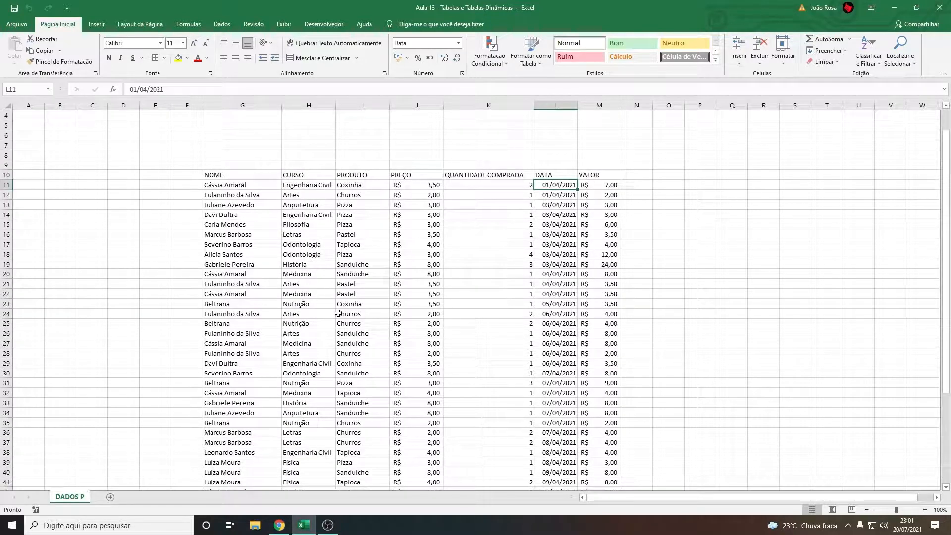
{"action": "left_click", "coordinate": [183, 194]}
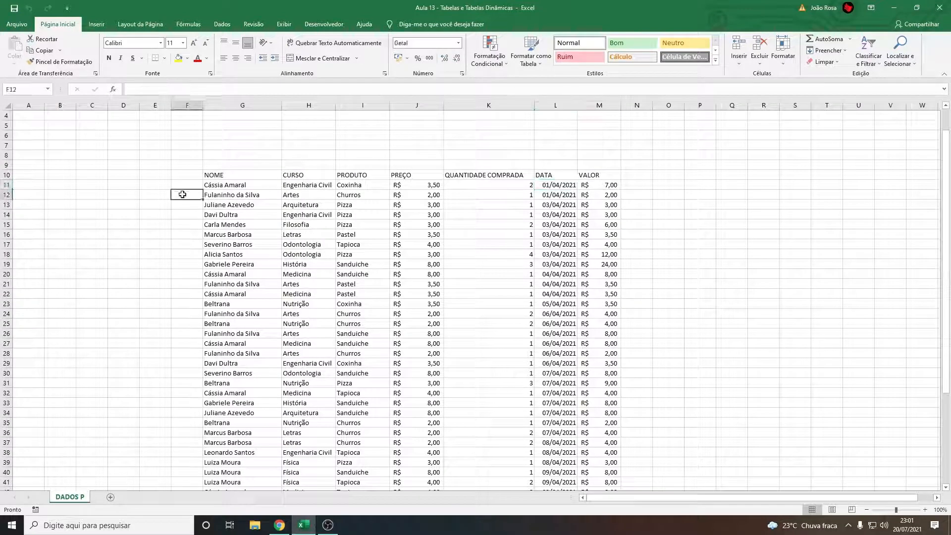
{"action": "left_click", "coordinate": [151, 176]}
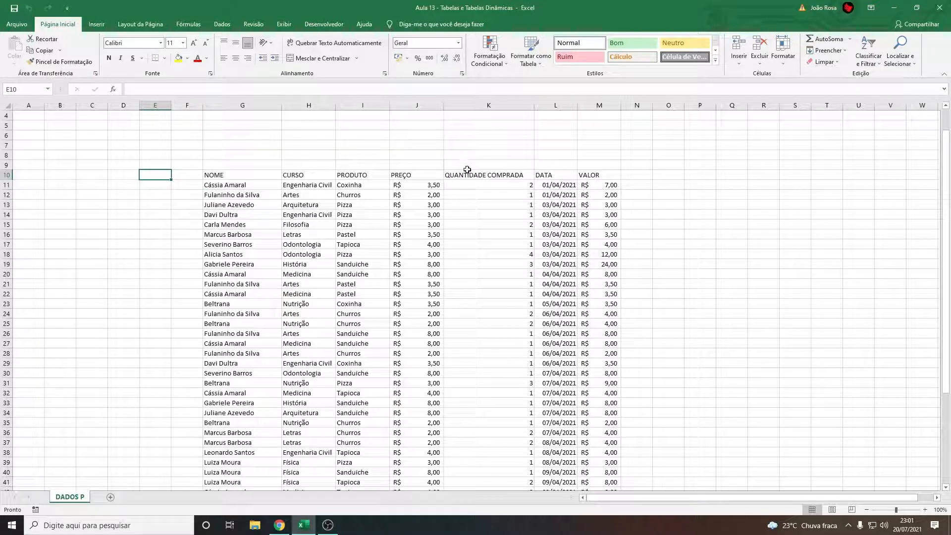
{"action": "left_click_drag", "start_coordinate": [238, 175], "coordinate": [573, 342]}
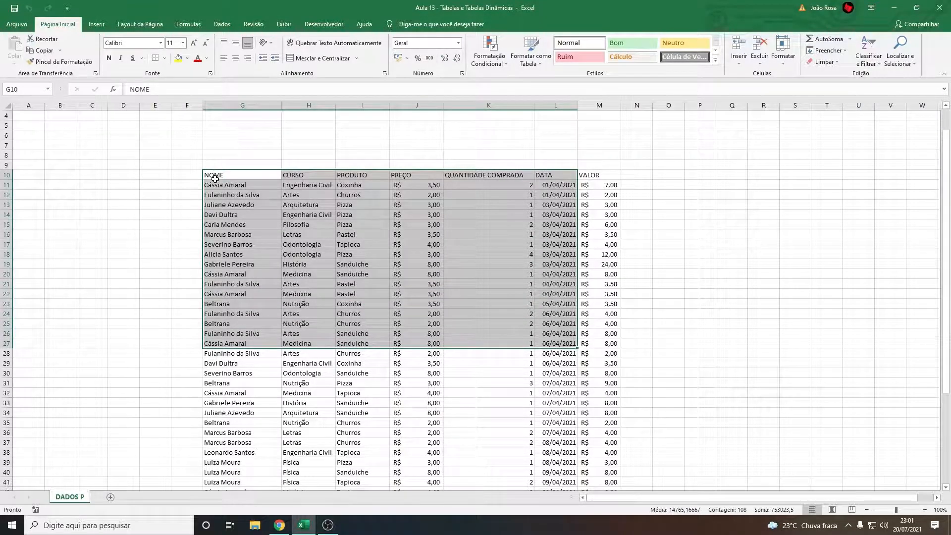
{"action": "left_click", "coordinate": [124, 215]}
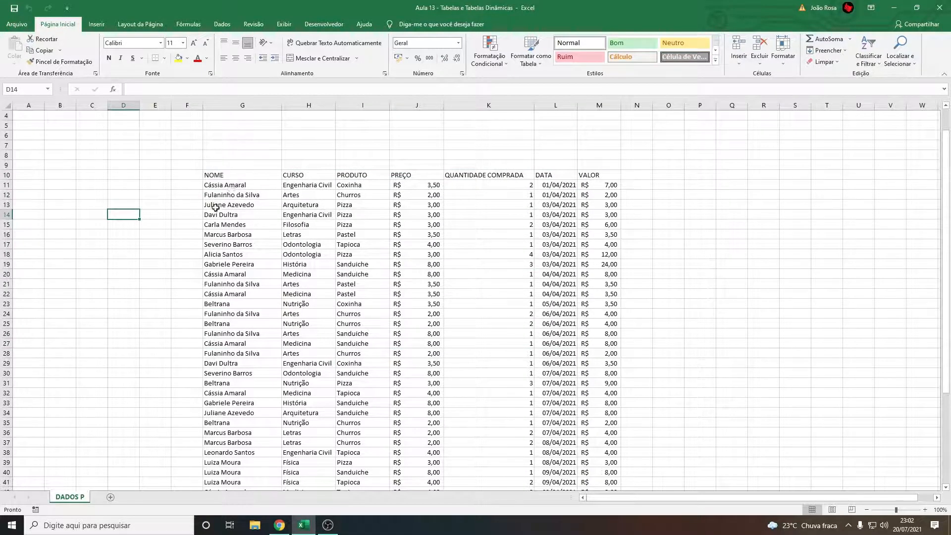
{"action": "scroll", "coordinate": [215, 207], "scroll_direction": "down", "scroll_amount": 8}
{"action": "scroll", "coordinate": [399, 270], "scroll_direction": "up", "scroll_amount": 9}
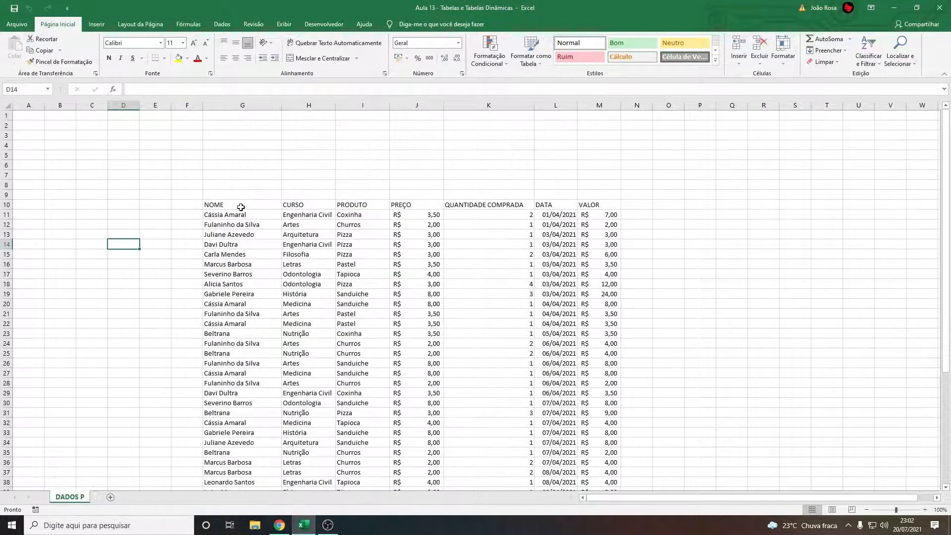
{"action": "left_click_drag", "start_coordinate": [234, 205], "coordinate": [246, 136]}
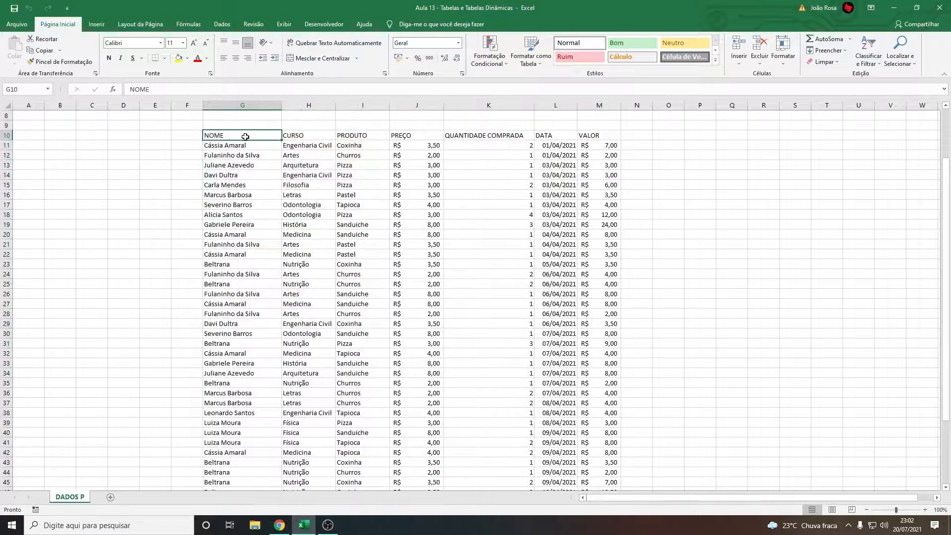
{"action": "left_click", "coordinate": [167, 137]}
{"action": "scroll", "coordinate": [221, 158], "scroll_direction": "up", "scroll_amount": 3}
Select the whole sales list G10:M54 and choose the medium table style with a gold header and gray bands for it
{"action": "left_click", "coordinate": [231, 205]}
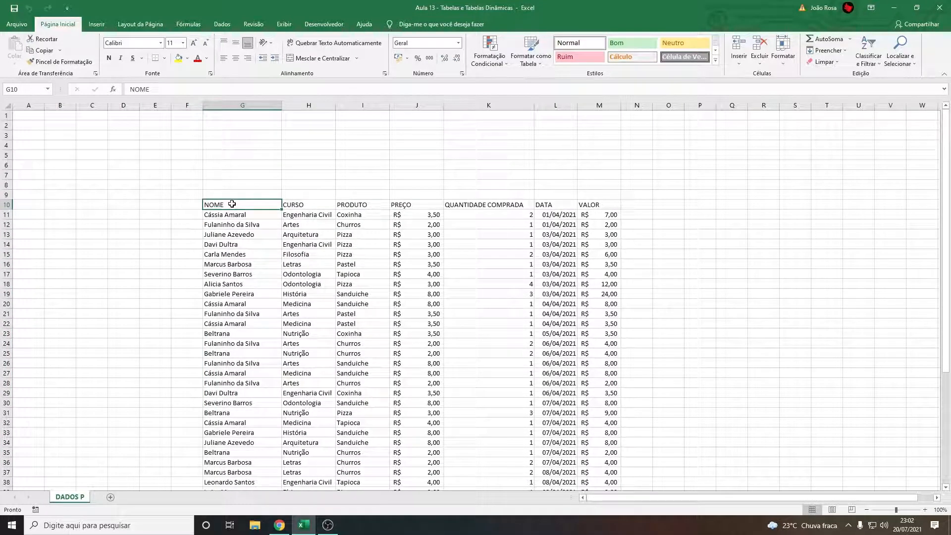
{"action": "key", "text": "ctrl+shift+Right"}
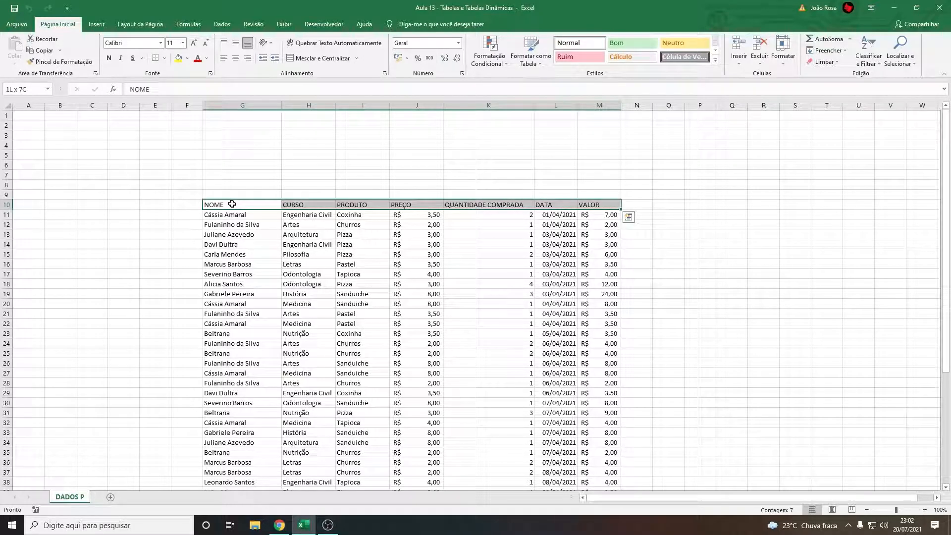
{"action": "key", "text": "ctrl+shift+Down"}
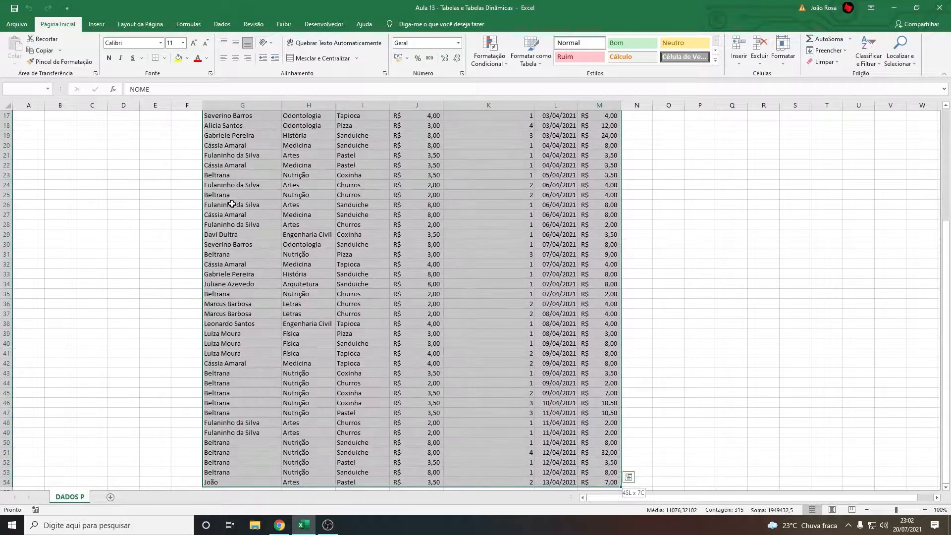
{"action": "scroll", "coordinate": [232, 204], "scroll_direction": "up", "scroll_amount": 5}
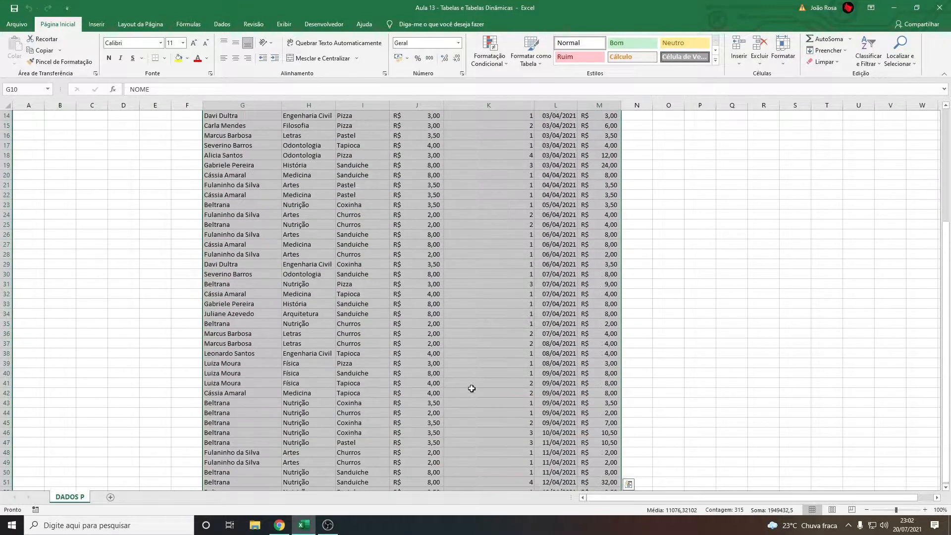
{"action": "scroll", "coordinate": [485, 330], "scroll_direction": "down", "scroll_amount": 3}
{"action": "scroll", "coordinate": [364, 280], "scroll_direction": "up", "scroll_amount": 3}
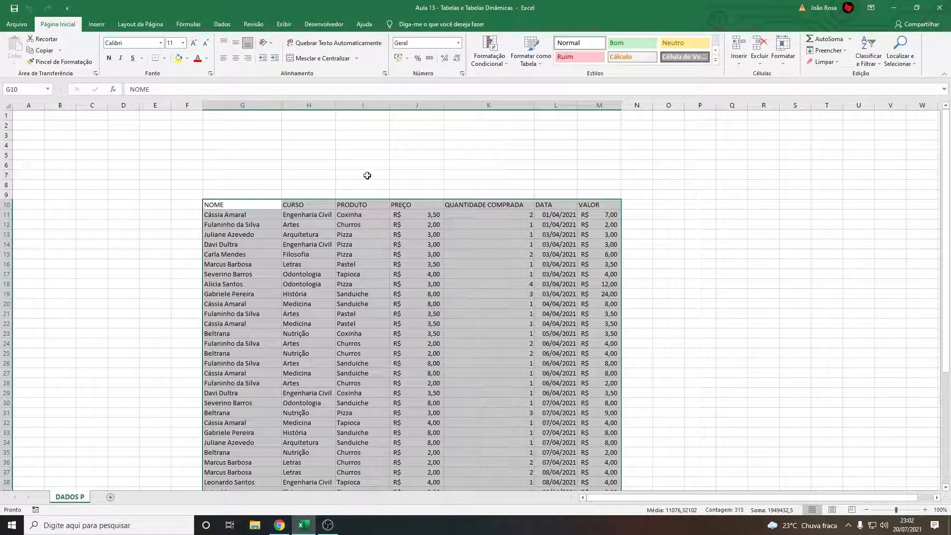
{"action": "left_click", "coordinate": [534, 44]}
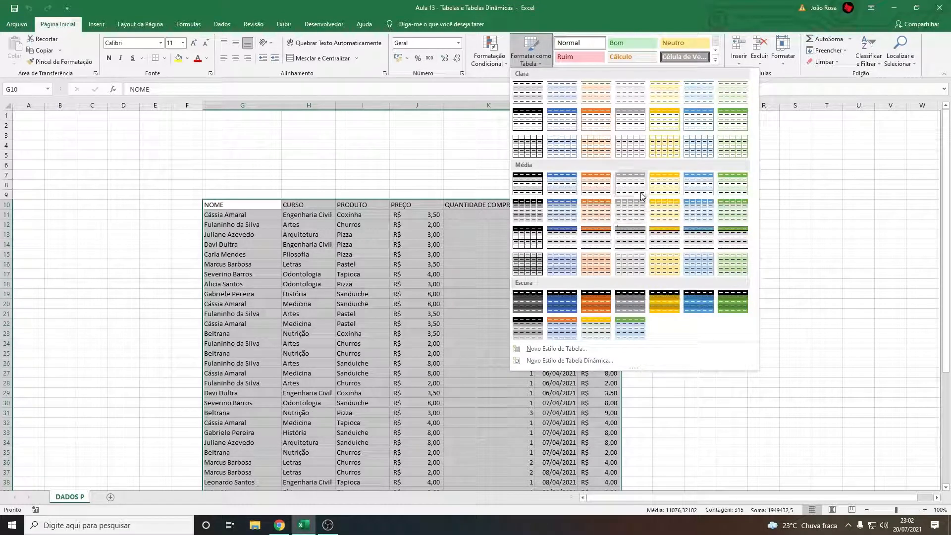
{"action": "left_click", "coordinate": [665, 238]}
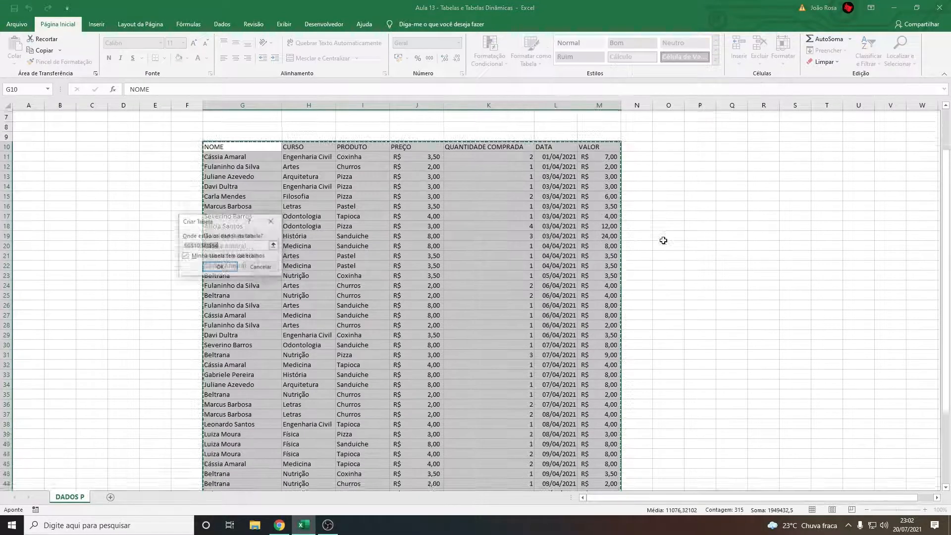
Check the range $G$10:$M$54 against the sales data and create the table with its headers included
{"action": "left_click_drag", "start_coordinate": [222, 224], "coordinate": [132, 201]}
{"action": "scroll", "coordinate": [352, 288], "scroll_direction": "down", "scroll_amount": 4}
{"action": "scroll", "coordinate": [352, 287], "scroll_direction": "up", "scroll_amount": 4}
{"action": "left_click_drag", "start_coordinate": [142, 198], "coordinate": [134, 150]}
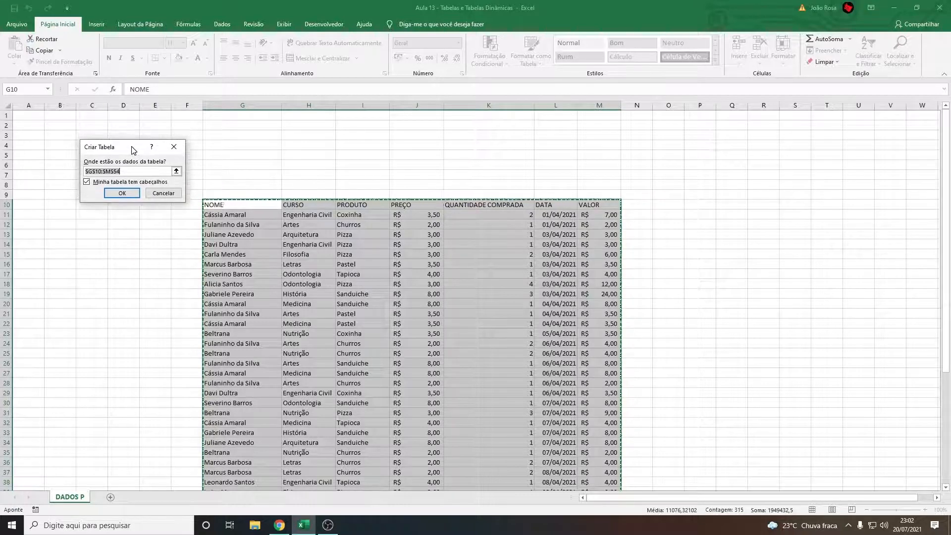
{"action": "scroll", "coordinate": [268, 251], "scroll_direction": "down", "scroll_amount": 12}
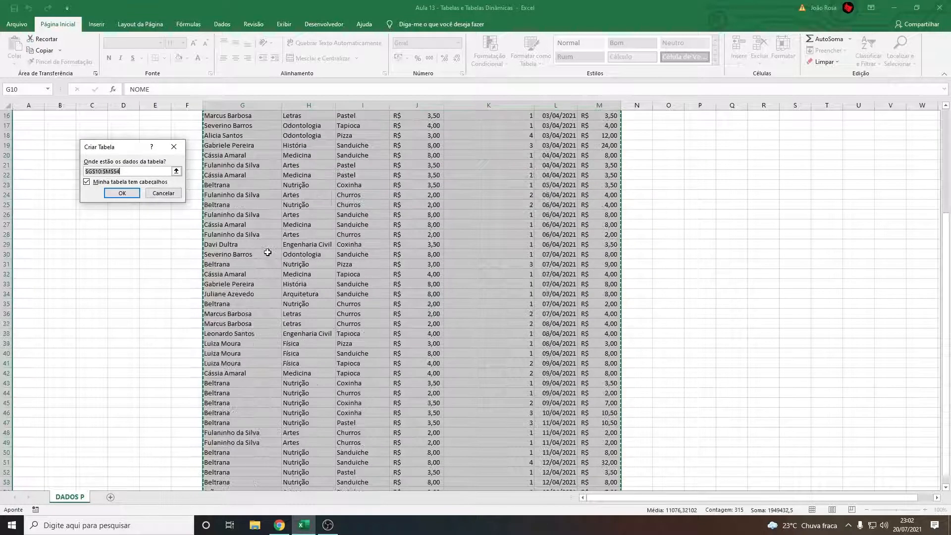
{"action": "scroll", "coordinate": [308, 263], "scroll_direction": "up", "scroll_amount": 3}
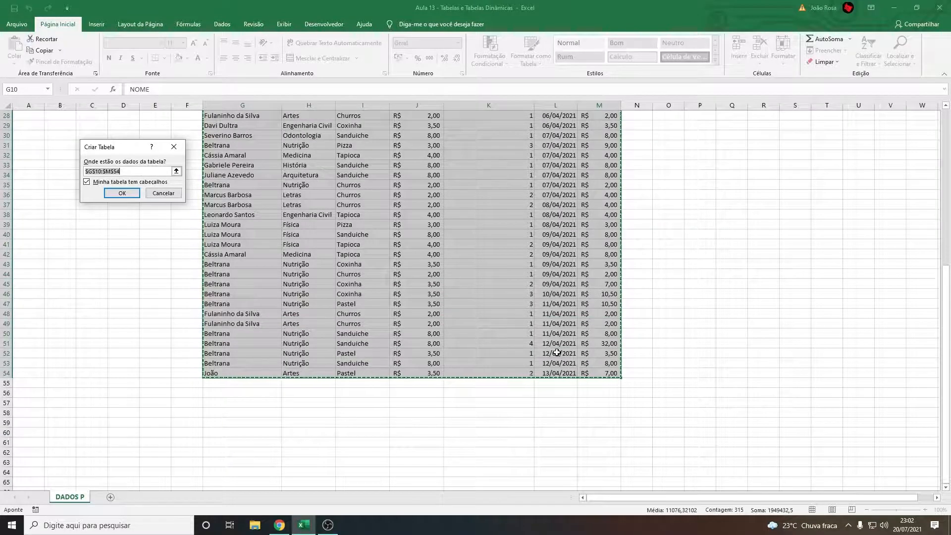
{"action": "scroll", "coordinate": [541, 379], "scroll_direction": "up", "scroll_amount": 9}
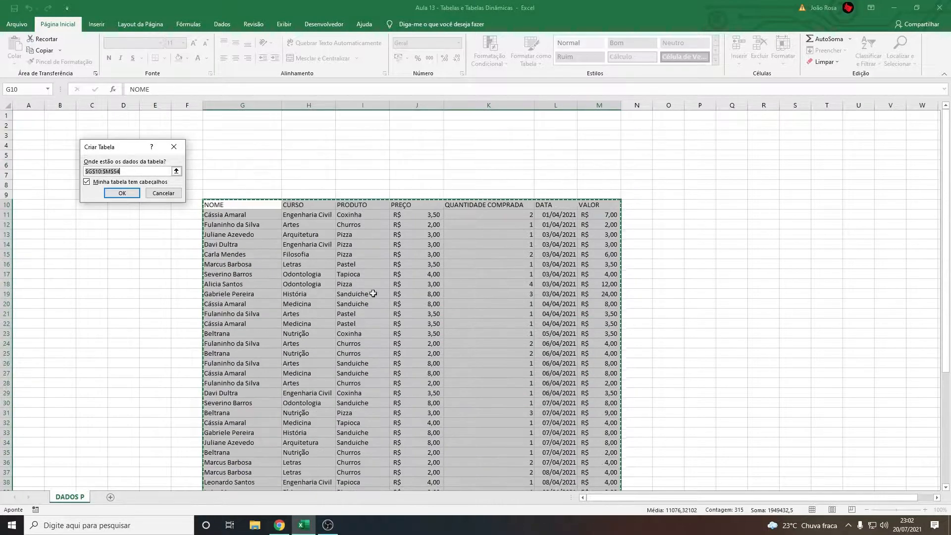
{"action": "scroll", "coordinate": [244, 189], "scroll_direction": "down", "scroll_amount": 8}
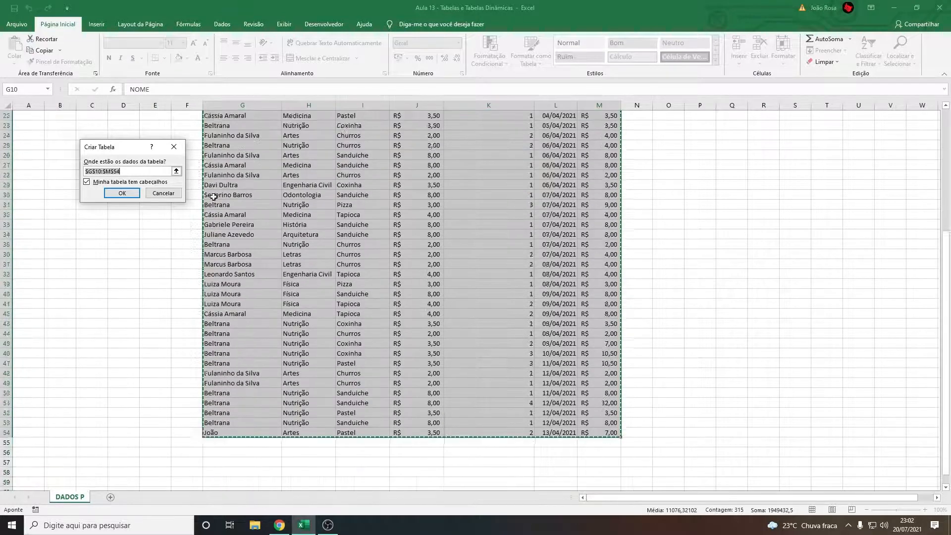
{"action": "left_click_drag", "start_coordinate": [131, 153], "coordinate": [120, 155]}
{"action": "scroll", "coordinate": [316, 278], "scroll_direction": "up", "scroll_amount": 7}
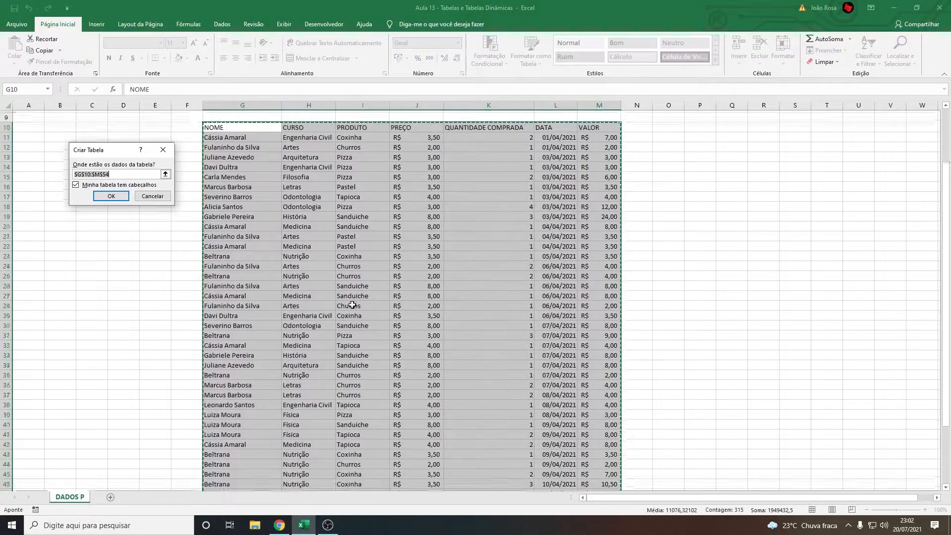
{"action": "scroll", "coordinate": [353, 301], "scroll_direction": "down", "scroll_amount": 5}
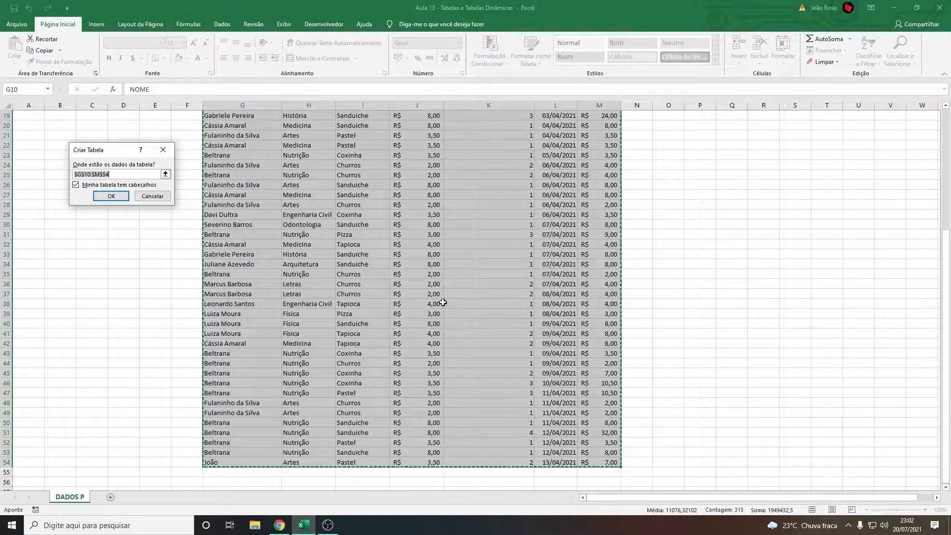
{"action": "scroll", "coordinate": [414, 274], "scroll_direction": "up", "scroll_amount": 6}
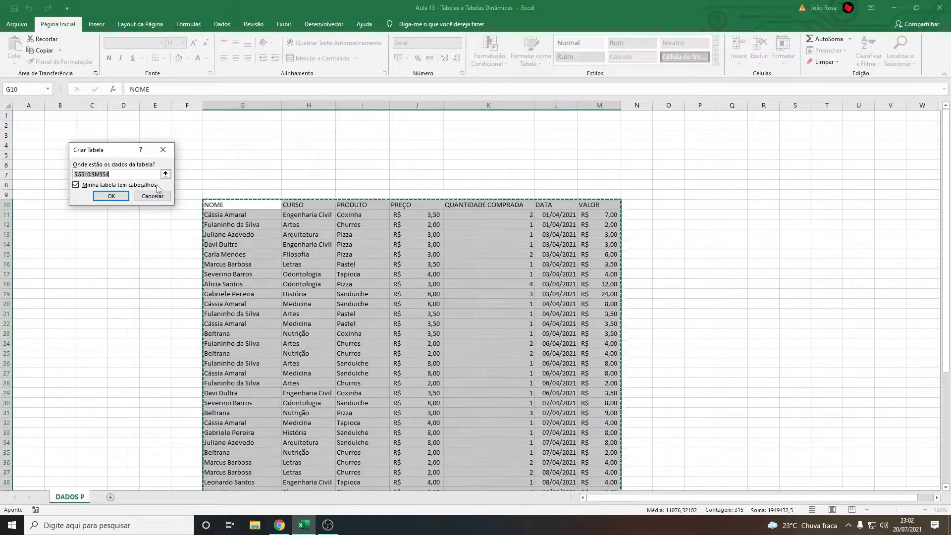
{"action": "scroll", "coordinate": [338, 281], "scroll_direction": "down", "scroll_amount": 1}
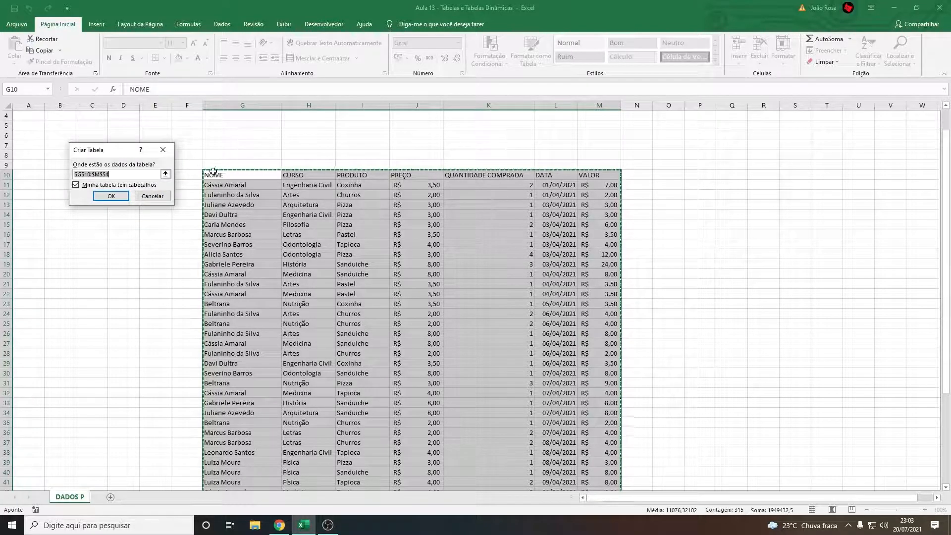
{"action": "left_click", "coordinate": [118, 199]}
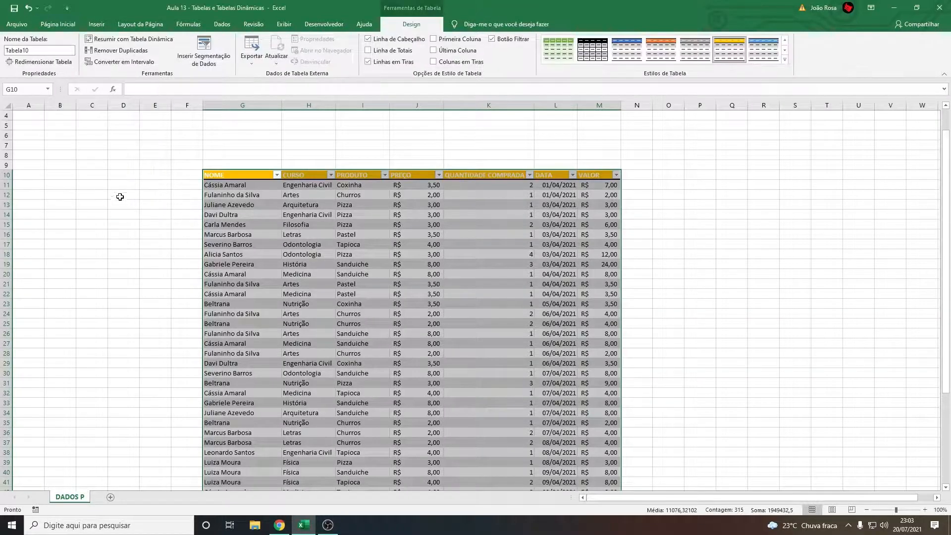
{"action": "left_click", "coordinate": [121, 196]}
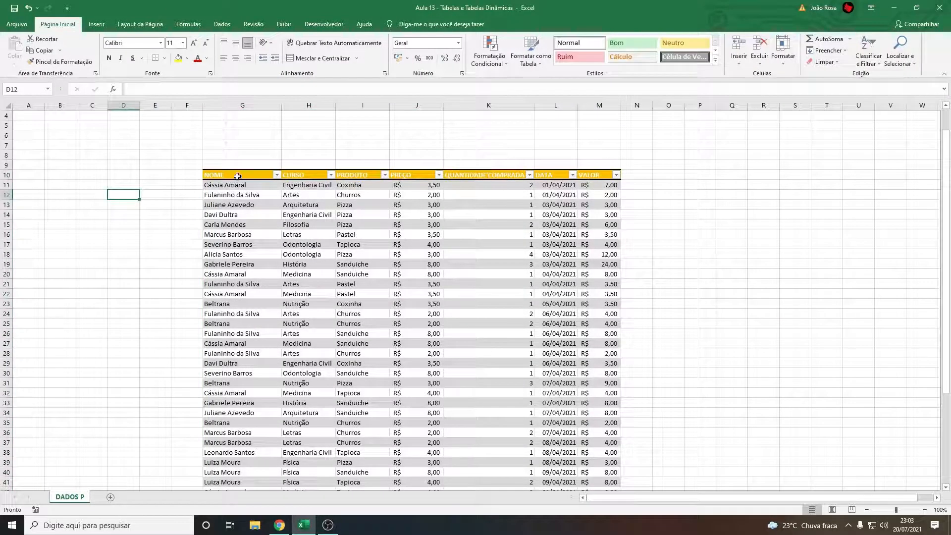
Check the table's column headers and the names in the NOME filter list, and sort the table by NOME from A to Z
{"action": "left_click", "coordinate": [234, 175]}
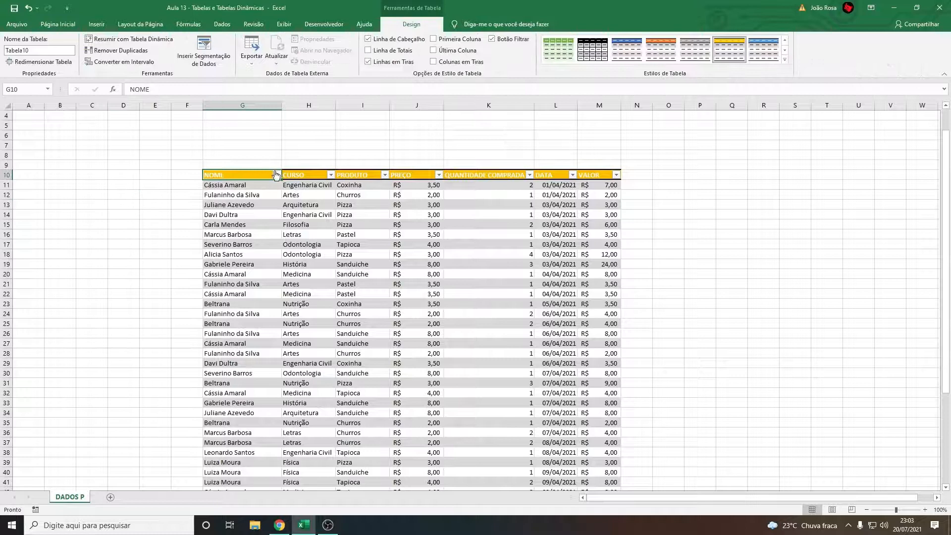
{"action": "left_click", "coordinate": [304, 176]}
{"action": "left_click_drag", "start_coordinate": [245, 175], "coordinate": [591, 176]}
{"action": "left_click", "coordinate": [702, 194]}
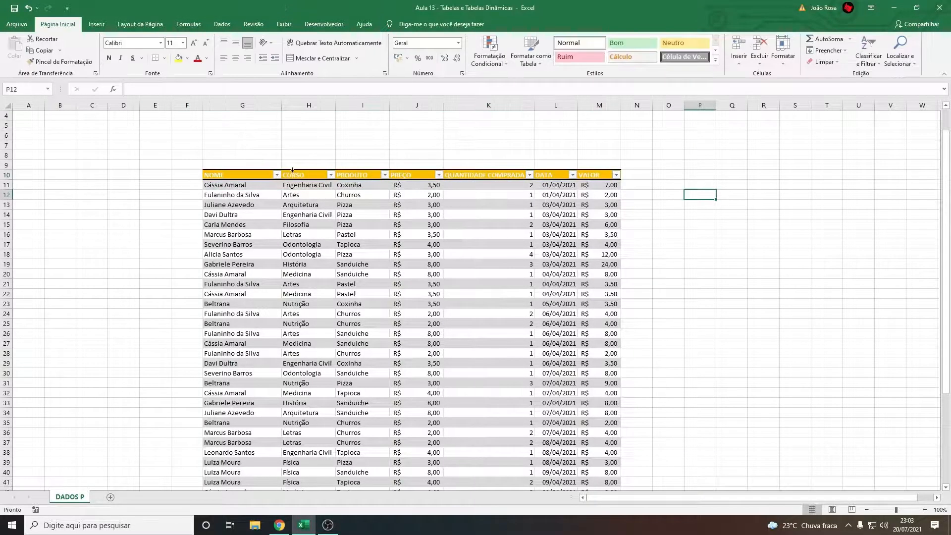
{"action": "left_click", "coordinate": [277, 175]}
{"action": "scroll", "coordinate": [202, 295], "scroll_direction": "down", "scroll_amount": 2}
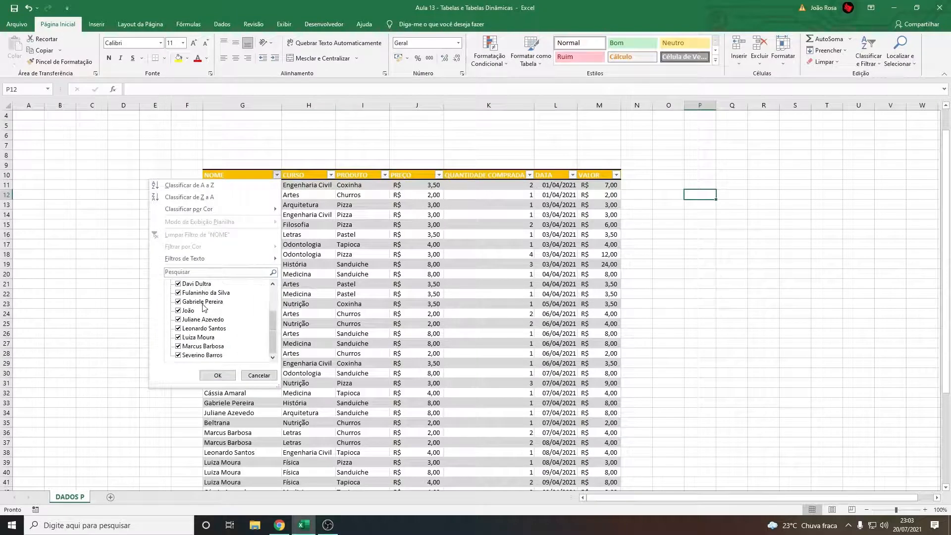
{"action": "scroll", "coordinate": [203, 307], "scroll_direction": "up", "scroll_amount": 3}
{"action": "left_click", "coordinate": [275, 186]}
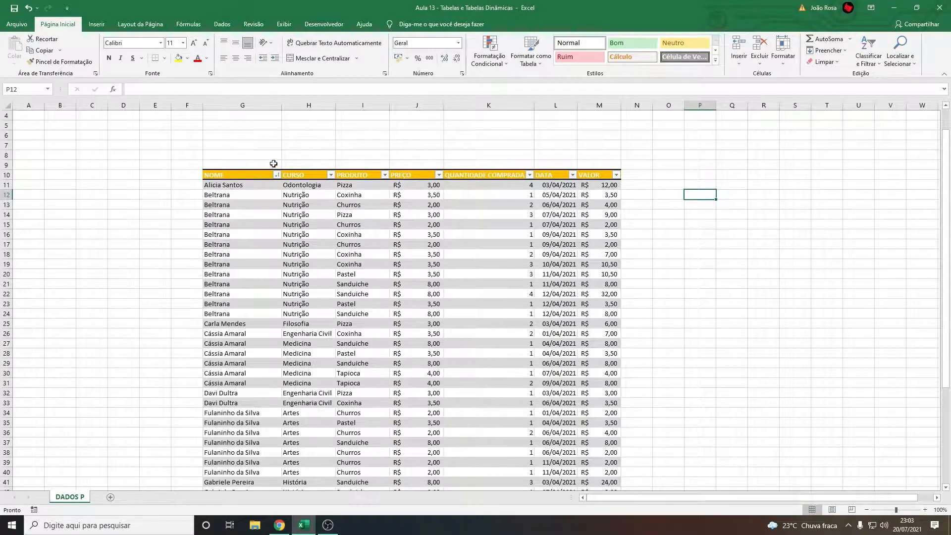
{"action": "left_click", "coordinate": [277, 176]}
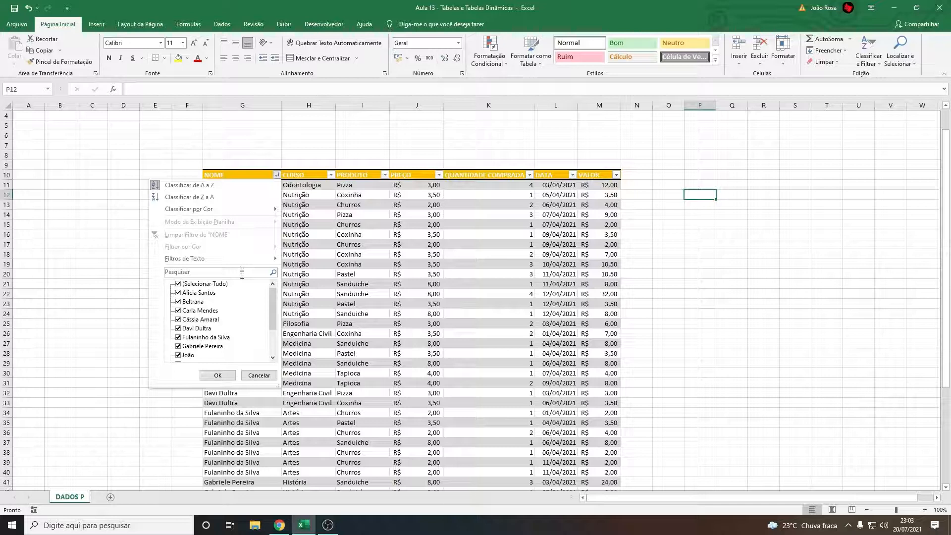
{"action": "scroll", "coordinate": [229, 312], "scroll_direction": "down", "scroll_amount": 2}
{"action": "scroll", "coordinate": [218, 302], "scroll_direction": "up", "scroll_amount": 2}
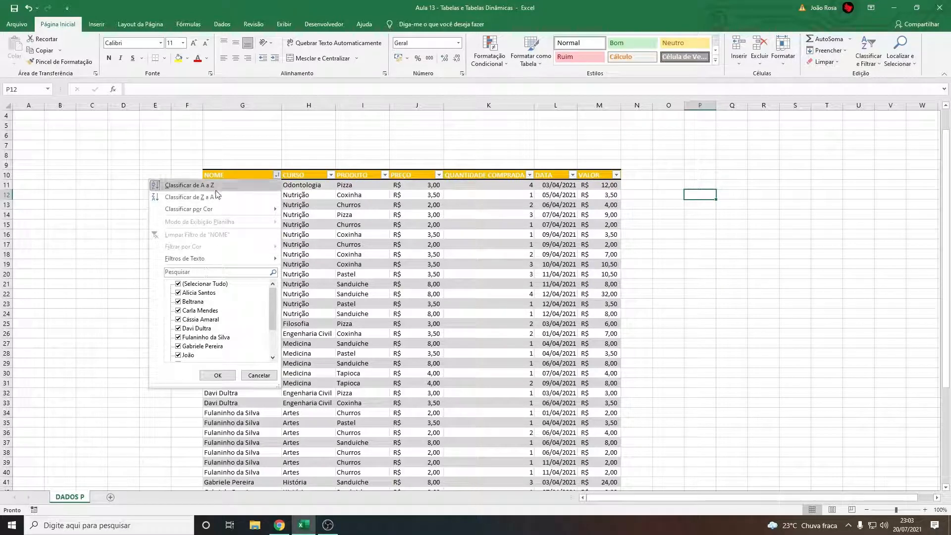
{"action": "left_click", "coordinate": [203, 185]}
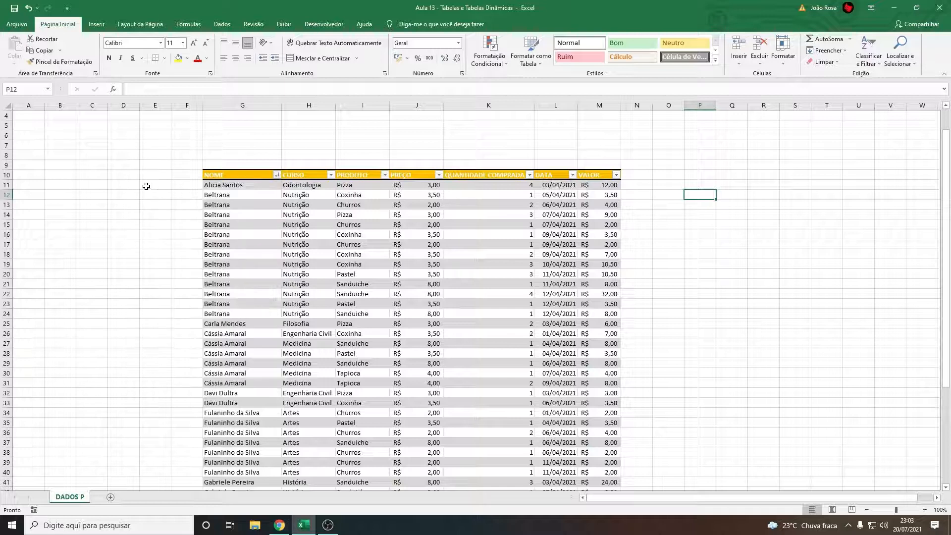
Look through the sorted records and show the table's design options
{"action": "left_click", "coordinate": [155, 175]}
{"action": "scroll", "coordinate": [278, 240], "scroll_direction": "down", "scroll_amount": 4}
{"action": "scroll", "coordinate": [278, 240], "scroll_direction": "down", "scroll_amount": 3}
{"action": "scroll", "coordinate": [262, 262], "scroll_direction": "up", "scroll_amount": 8}
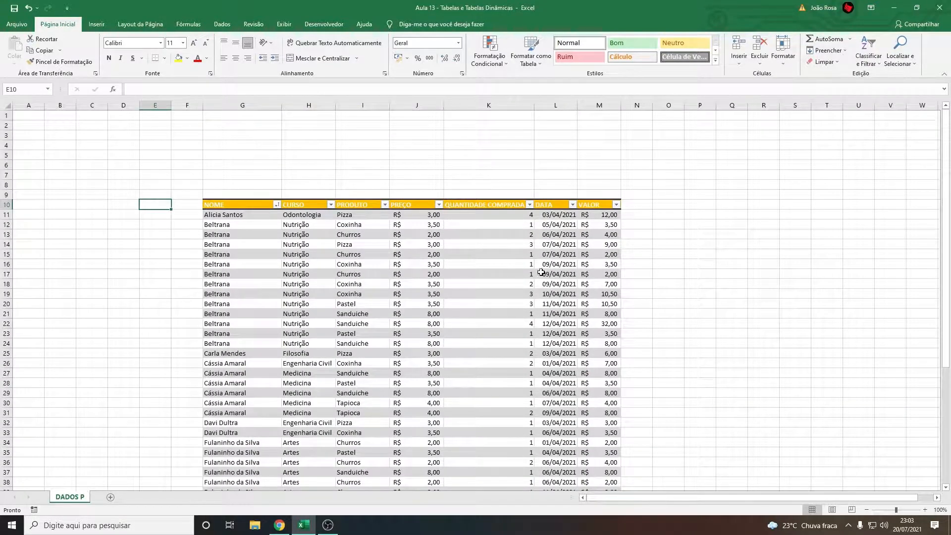
{"action": "scroll", "coordinate": [471, 276], "scroll_direction": "down", "scroll_amount": 4}
{"action": "scroll", "coordinate": [497, 322], "scroll_direction": "up", "scroll_amount": 5}
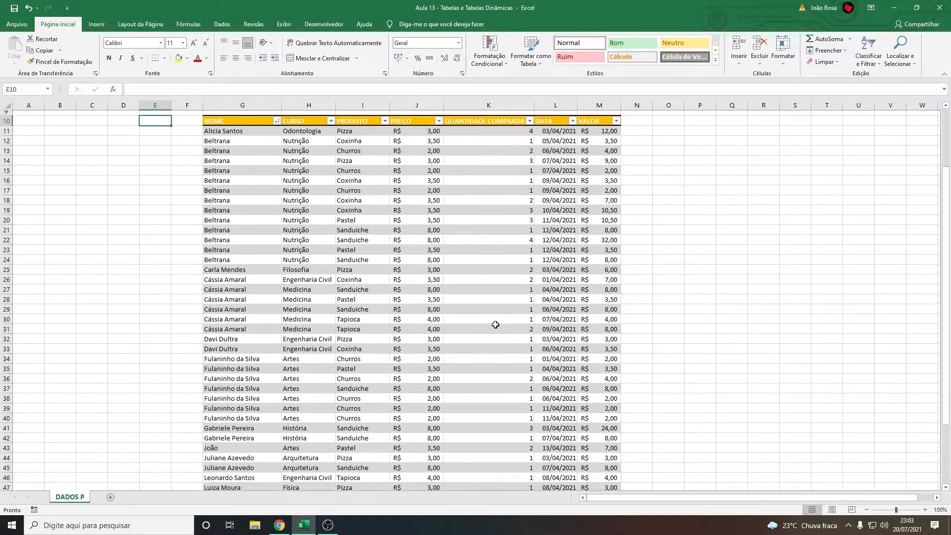
{"action": "left_click", "coordinate": [253, 250]}
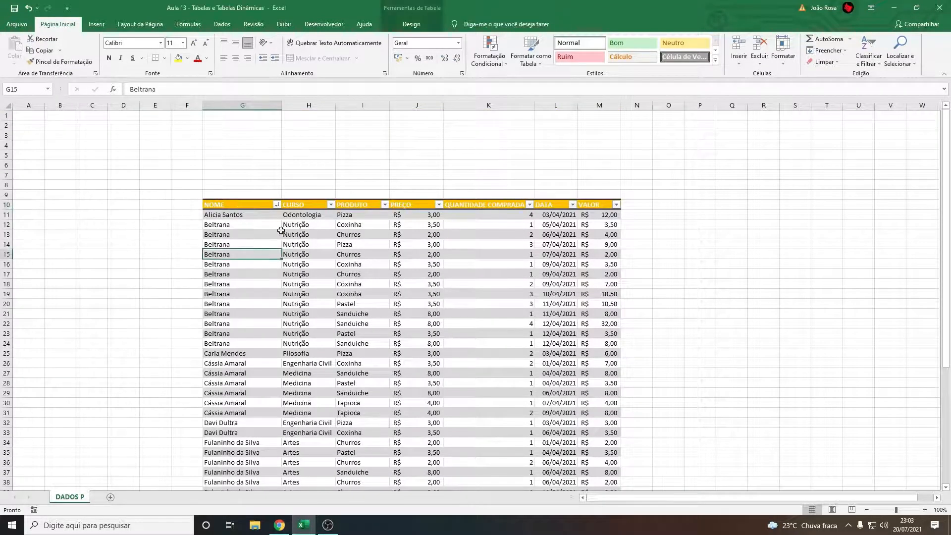
{"action": "left_click", "coordinate": [415, 25]}
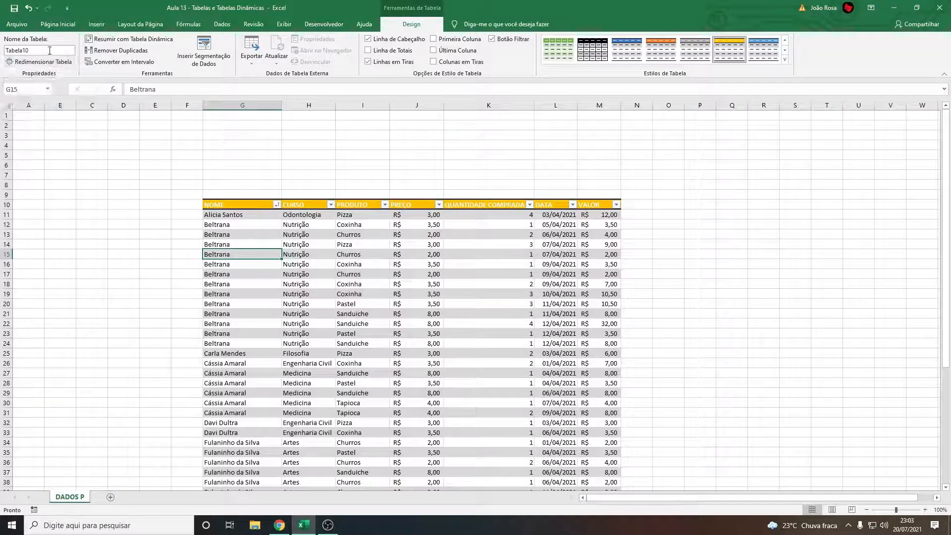
Examine the table's extent from the header row to the last record, highlighting rows 46 to 54 and a larger block of records
{"action": "scroll", "coordinate": [259, 229], "scroll_direction": "down", "scroll_amount": 2}
{"action": "scroll", "coordinate": [259, 229], "scroll_direction": "up", "scroll_amount": 2}
{"action": "scroll", "coordinate": [252, 234], "scroll_direction": "down", "scroll_amount": 7}
{"action": "left_click_drag", "start_coordinate": [223, 354], "coordinate": [449, 429]}
{"action": "scroll", "coordinate": [255, 139], "scroll_direction": "up", "scroll_amount": 7}
{"action": "scroll", "coordinate": [265, 133], "scroll_direction": "down", "scroll_amount": 5}
{"action": "scroll", "coordinate": [265, 134], "scroll_direction": "down", "scroll_amount": 2}
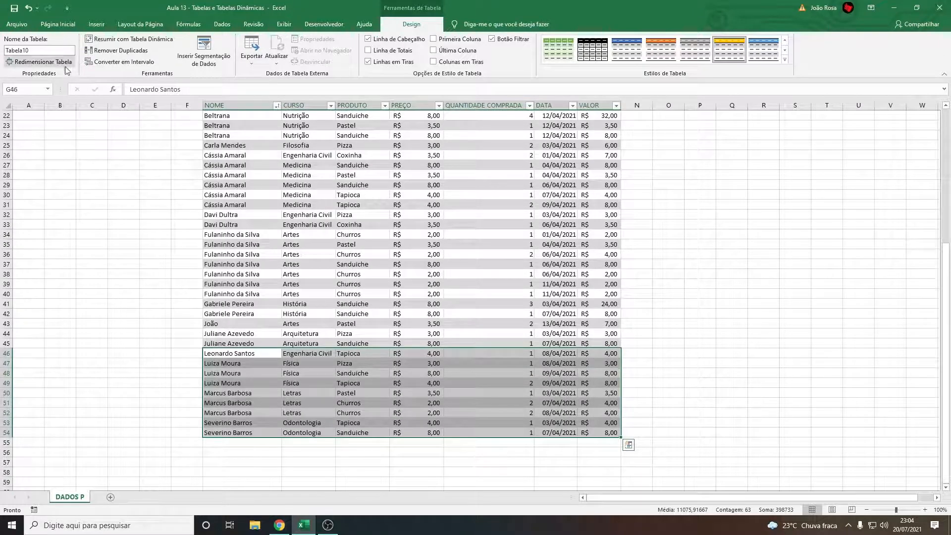
{"action": "scroll", "coordinate": [227, 240], "scroll_direction": "up", "scroll_amount": 6}
{"action": "left_click", "coordinate": [221, 176]}
{"action": "left_click_drag", "start_coordinate": [221, 176], "coordinate": [619, 476]}
{"action": "left_click", "coordinate": [682, 334]}
{"action": "scroll", "coordinate": [682, 335], "scroll_direction": "up", "scroll_amount": 4}
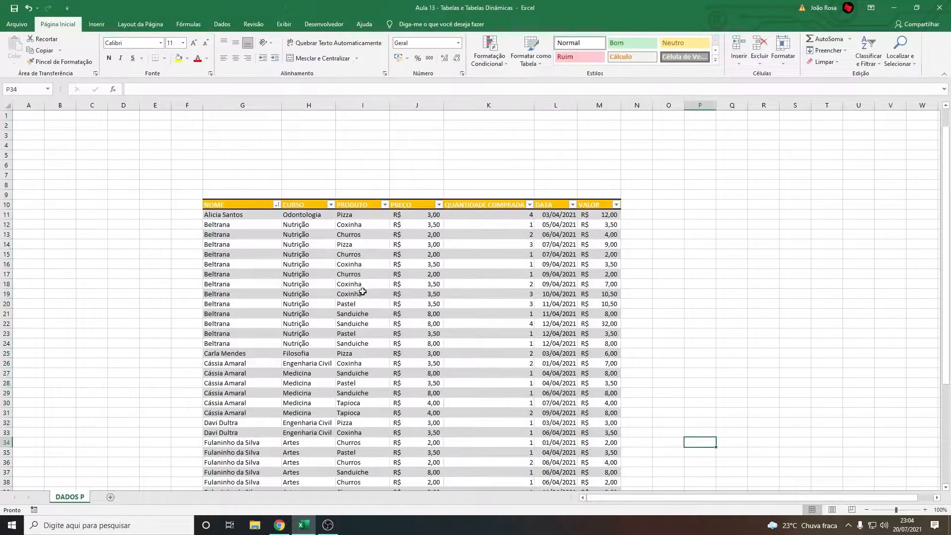
Turn on the total row (Linha de Totais) for the sales table
{"action": "left_click_drag", "start_coordinate": [489, 264], "coordinate": [489, 274]}
{"action": "left_click", "coordinate": [391, 29]}
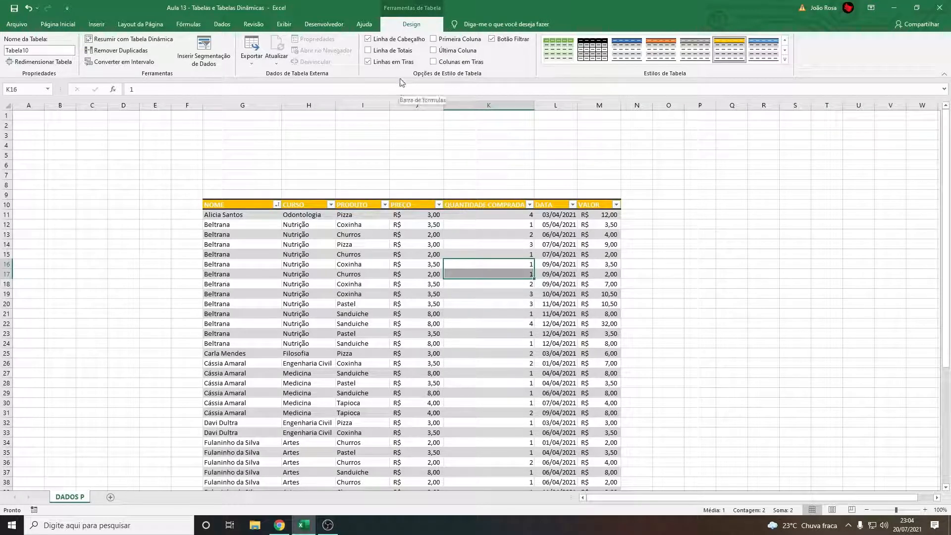
{"action": "left_click", "coordinate": [368, 51]}
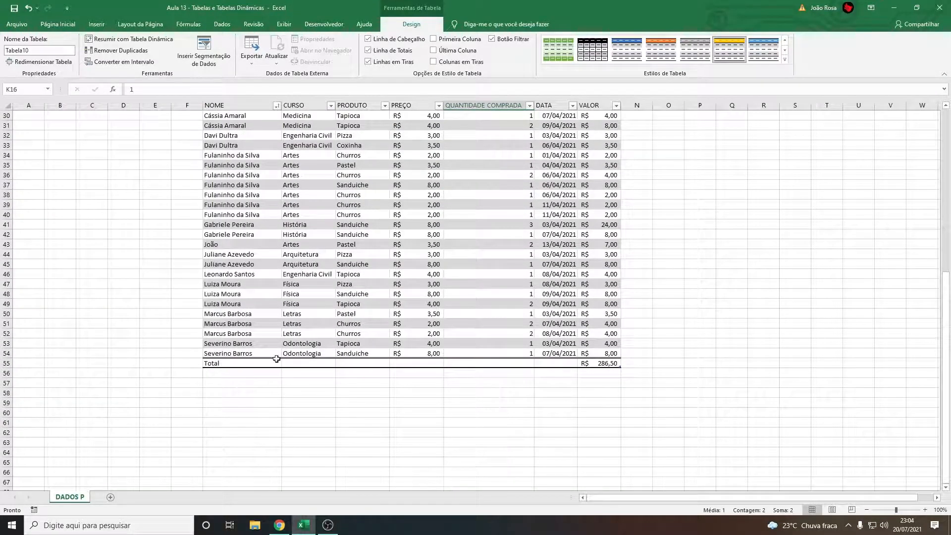
Compare the VALOR entries from the first record down with the figure in the total row
{"action": "scroll", "coordinate": [376, 357], "scroll_direction": "up", "scroll_amount": 1}
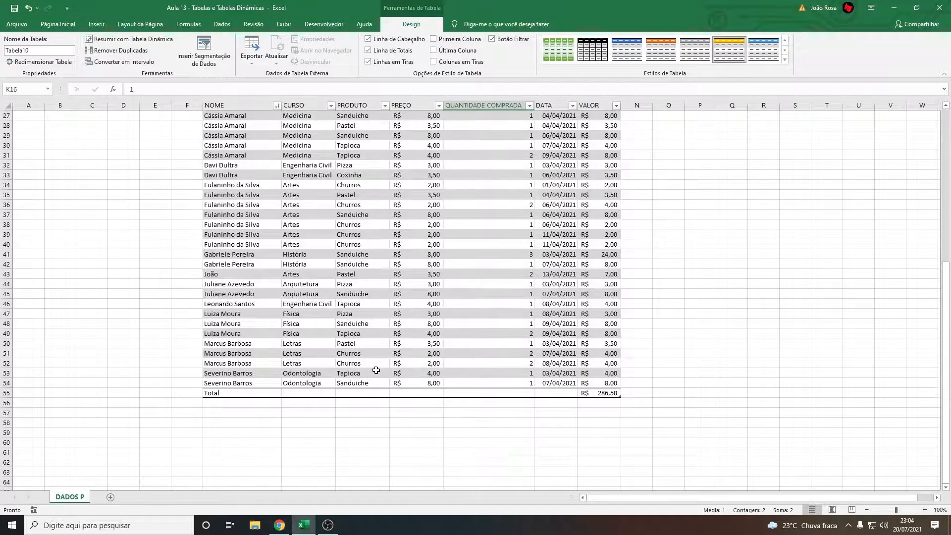
{"action": "scroll", "coordinate": [382, 404], "scroll_direction": "up", "scroll_amount": 8}
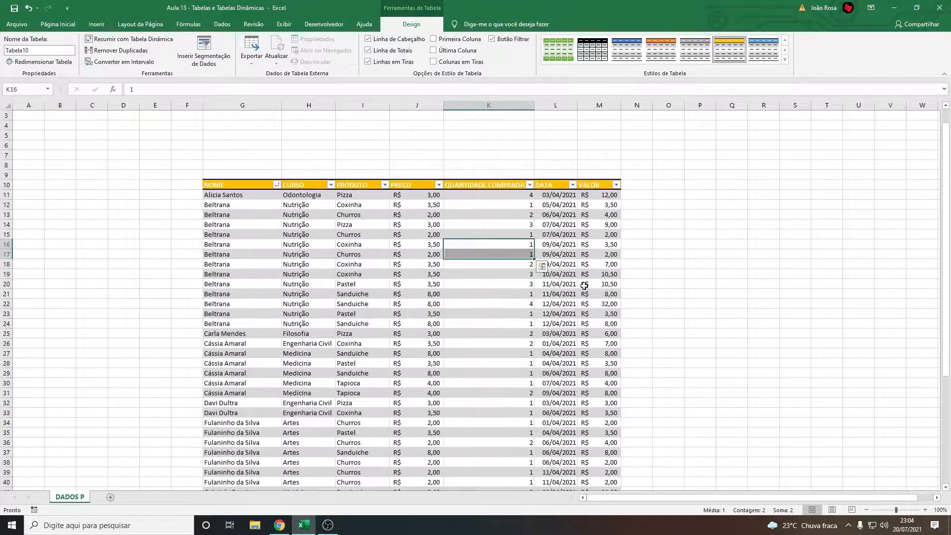
{"action": "scroll", "coordinate": [387, 404], "scroll_direction": "down", "scroll_amount": 8}
{"action": "scroll", "coordinate": [609, 306], "scroll_direction": "up", "scroll_amount": 5}
{"action": "scroll", "coordinate": [609, 305], "scroll_direction": "up", "scroll_amount": 4}
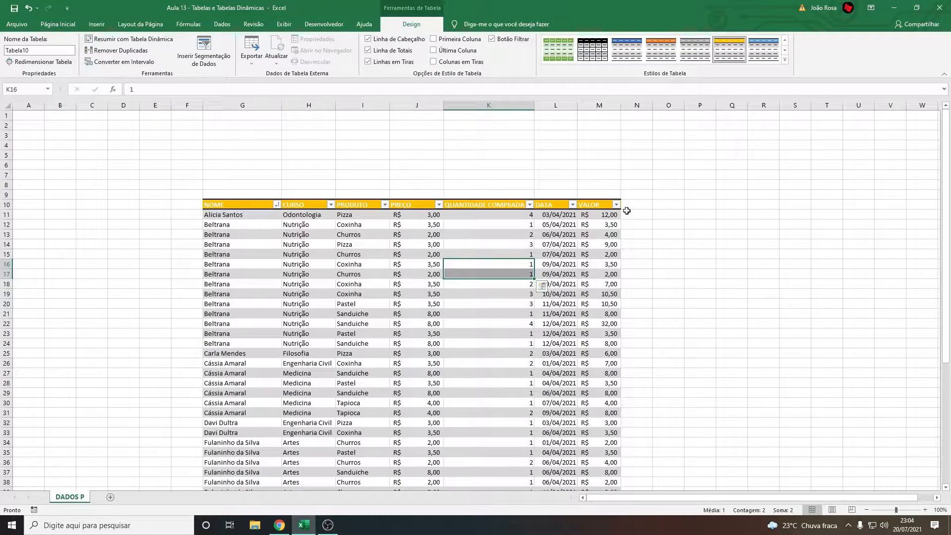
{"action": "scroll", "coordinate": [605, 197], "scroll_direction": "down", "scroll_amount": 9}
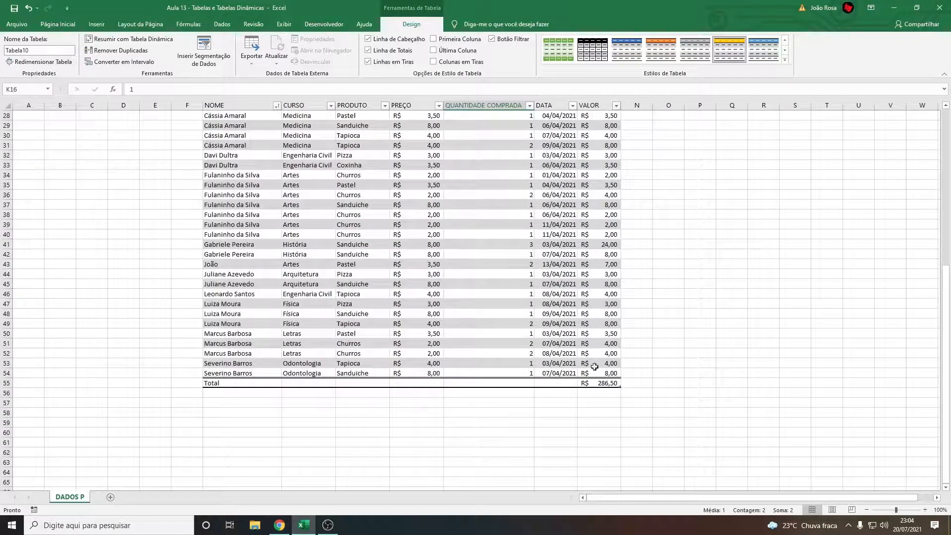
{"action": "scroll", "coordinate": [614, 372], "scroll_direction": "up", "scroll_amount": 6}
{"action": "scroll", "coordinate": [609, 391], "scroll_direction": "down", "scroll_amount": 2}
{"action": "scroll", "coordinate": [609, 278], "scroll_direction": "up", "scroll_amount": 6}
{"action": "scroll", "coordinate": [608, 163], "scroll_direction": "down", "scroll_amount": 3}
{"action": "scroll", "coordinate": [606, 199], "scroll_direction": "down", "scroll_amount": 8}
{"action": "scroll", "coordinate": [601, 283], "scroll_direction": "up", "scroll_amount": 8}
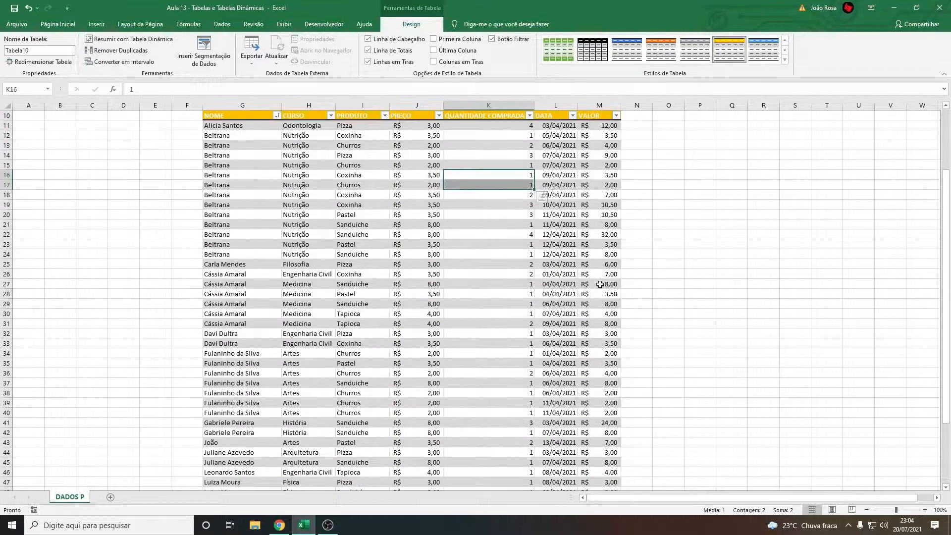
{"action": "scroll", "coordinate": [590, 280], "scroll_direction": "down", "scroll_amount": 4}
{"action": "scroll", "coordinate": [441, 276], "scroll_direction": "up", "scroll_amount": 7}
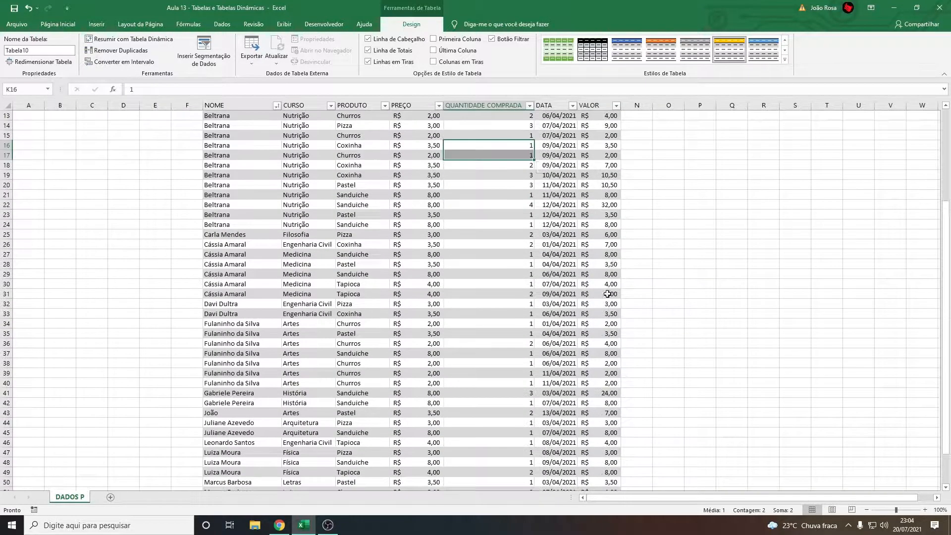
{"action": "scroll", "coordinate": [555, 332], "scroll_direction": "down", "scroll_amount": 10}
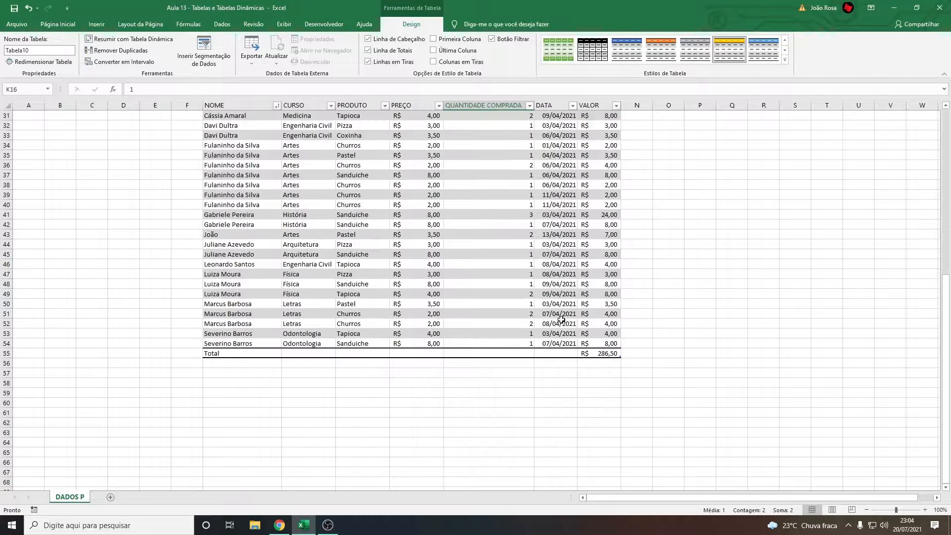
Go through the total row's empty cells and examine the functions offered under CURSO without choosing one
{"action": "left_click", "coordinate": [458, 353]}
{"action": "left_click", "coordinate": [390, 353]}
{"action": "left_click", "coordinate": [386, 354]}
{"action": "left_click", "coordinate": [327, 353]}
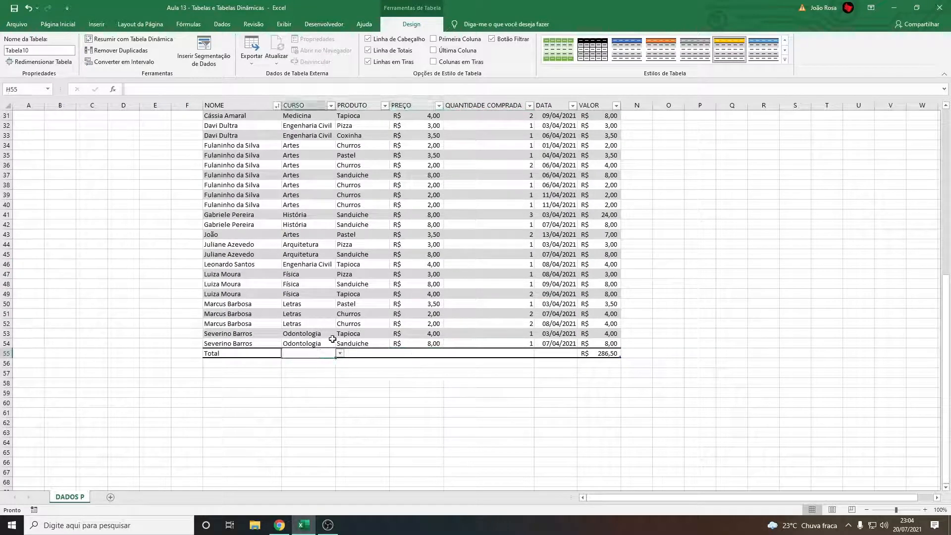
{"action": "left_click", "coordinate": [366, 354]}
{"action": "left_click", "coordinate": [311, 353]}
{"action": "left_click", "coordinate": [340, 354]}
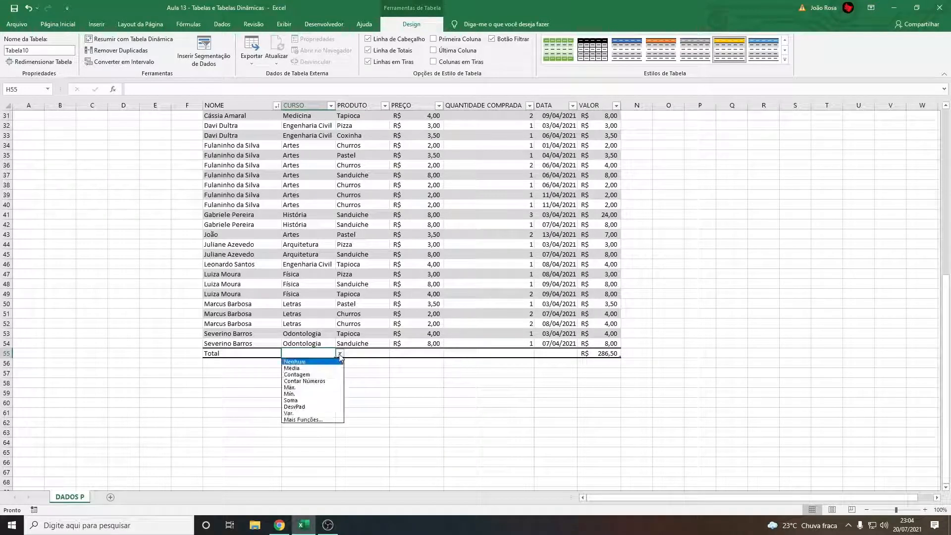
{"action": "left_click", "coordinate": [322, 354]}
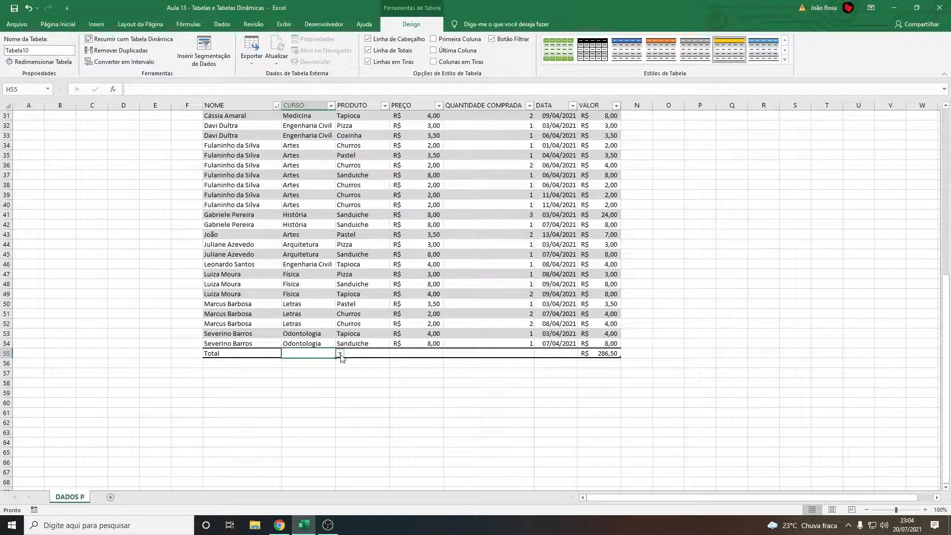
Set the total row cell of the QUANTIDADE COMPRADA column to Média
{"action": "left_click", "coordinate": [414, 352]}
{"action": "scroll", "coordinate": [414, 353], "scroll_direction": "up", "scroll_amount": 8}
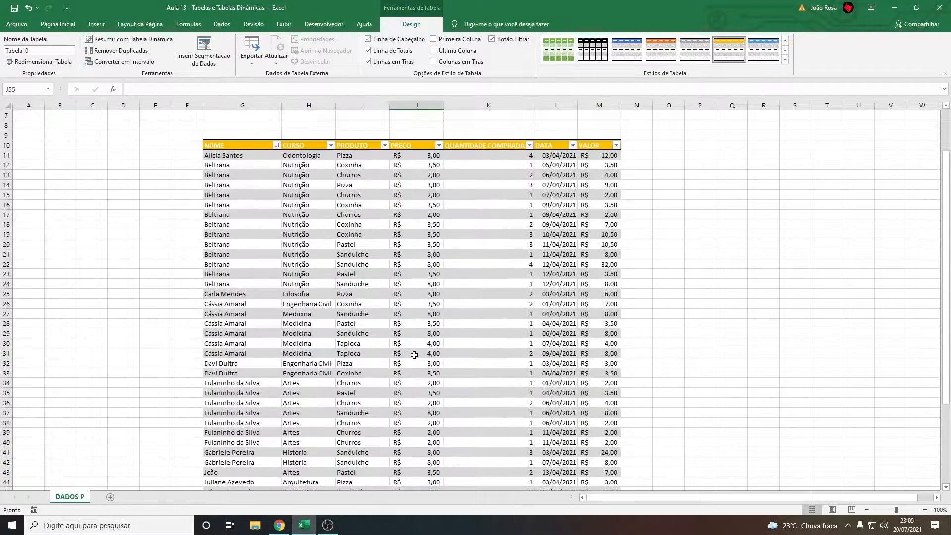
{"action": "scroll", "coordinate": [419, 202], "scroll_direction": "down", "scroll_amount": 5}
{"action": "scroll", "coordinate": [501, 218], "scroll_direction": "up", "scroll_amount": 1}
{"action": "scroll", "coordinate": [502, 218], "scroll_direction": "down", "scroll_amount": 3}
{"action": "left_click", "coordinate": [478, 379]}
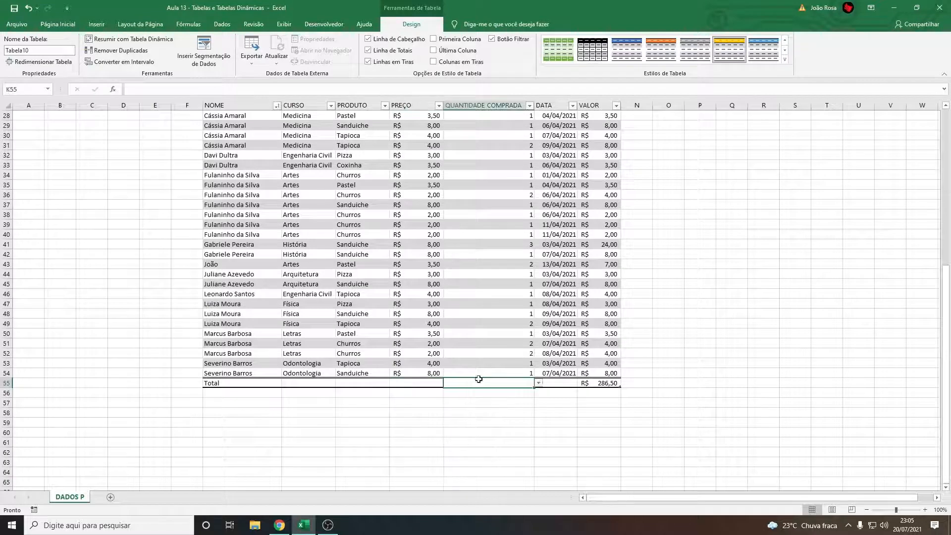
{"action": "left_click", "coordinate": [539, 384]}
{"action": "left_click", "coordinate": [488, 399]}
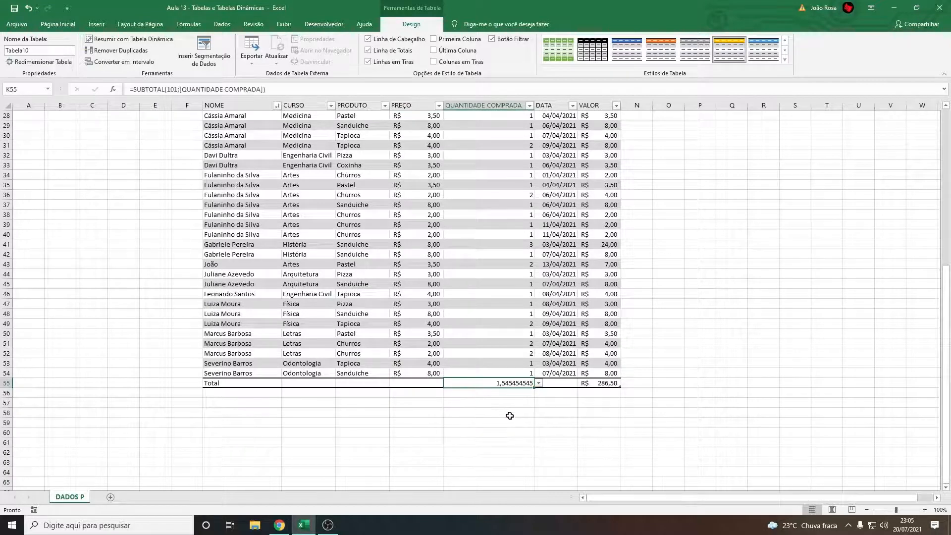
Switch the total function of QUANTIDADE COMPRADA to Máx. and check it against the quantity in K22
{"action": "scroll", "coordinate": [495, 408], "scroll_direction": "up", "scroll_amount": 6}
{"action": "scroll", "coordinate": [504, 430], "scroll_direction": "down", "scroll_amount": 5}
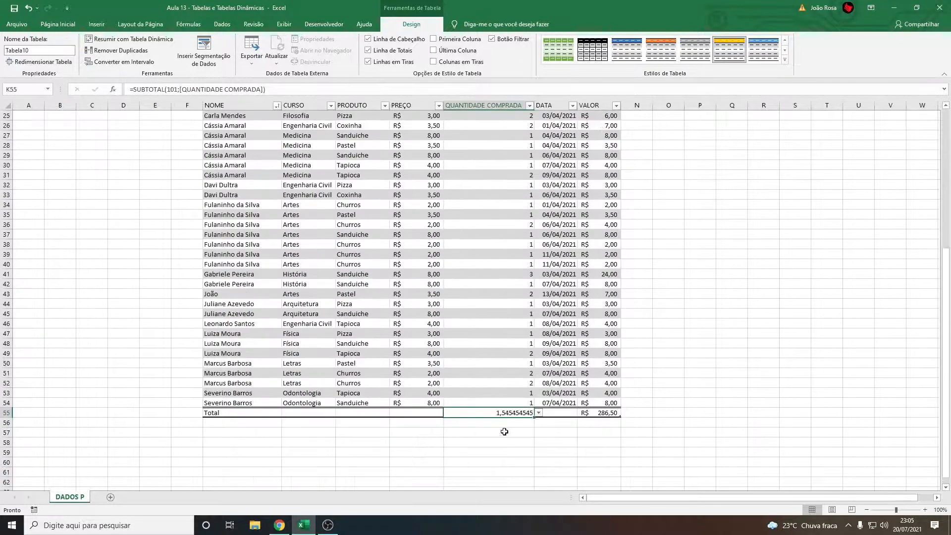
{"action": "scroll", "coordinate": [503, 419], "scroll_direction": "down", "scroll_amount": 3}
{"action": "left_click", "coordinate": [539, 324]}
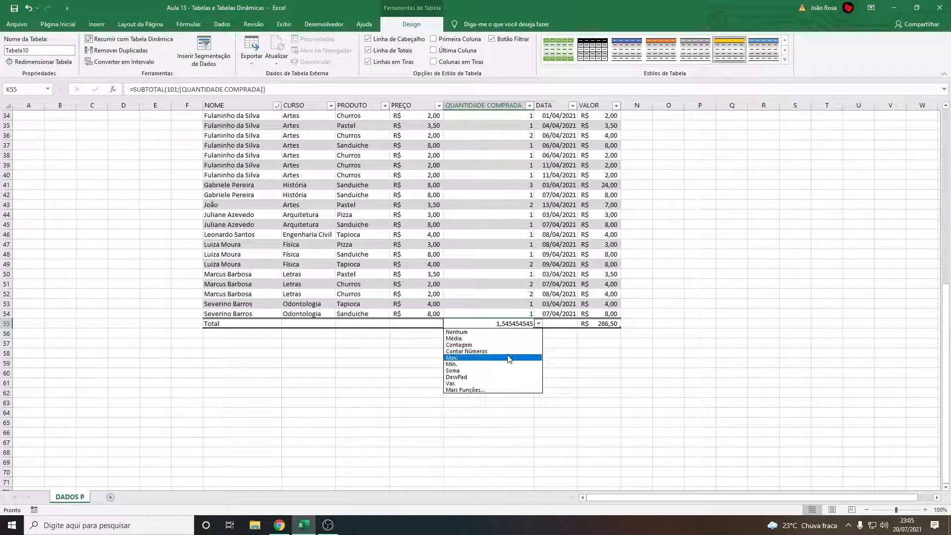
{"action": "left_click", "coordinate": [484, 358]}
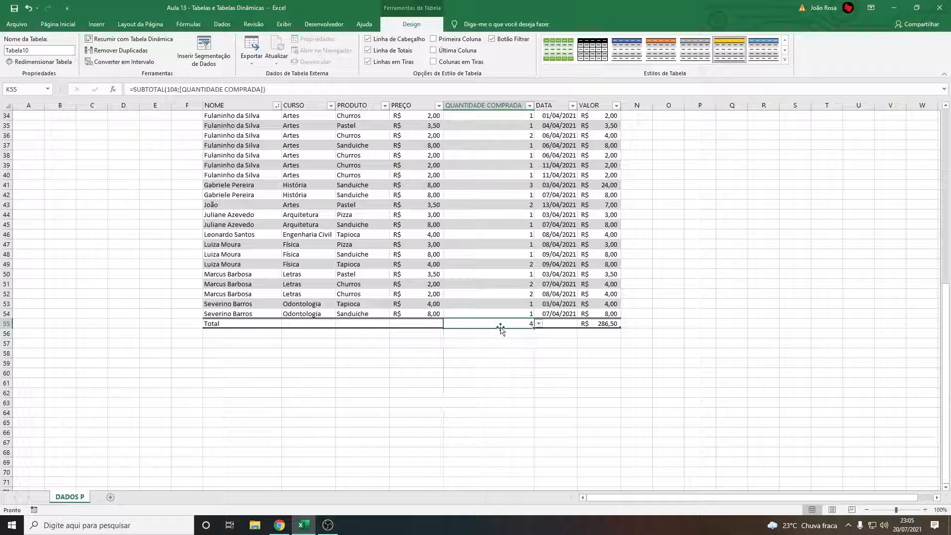
{"action": "scroll", "coordinate": [493, 361], "scroll_direction": "up", "scroll_amount": 3}
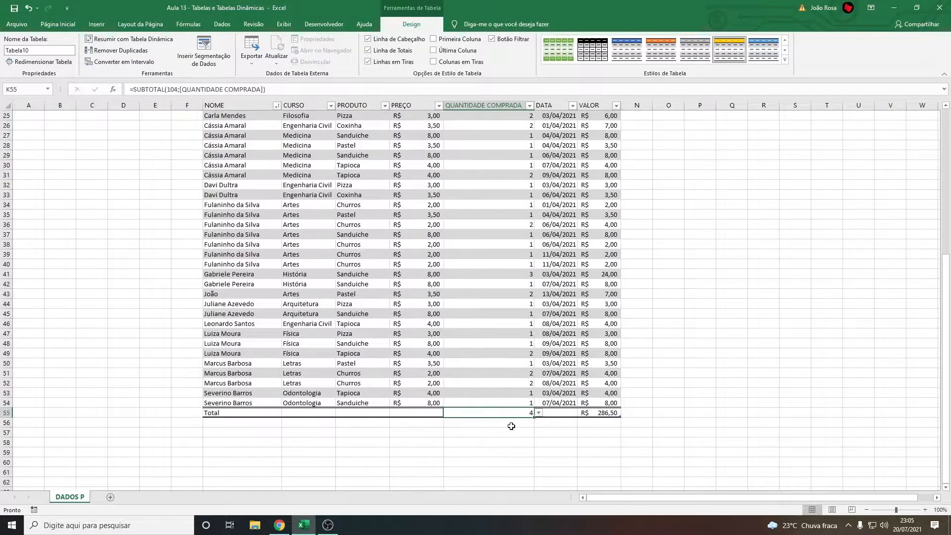
{"action": "scroll", "coordinate": [510, 425], "scroll_direction": "up", "scroll_amount": 4}
{"action": "left_click", "coordinate": [479, 207]}
{"action": "scroll", "coordinate": [485, 223], "scroll_direction": "down", "scroll_amount": 4}
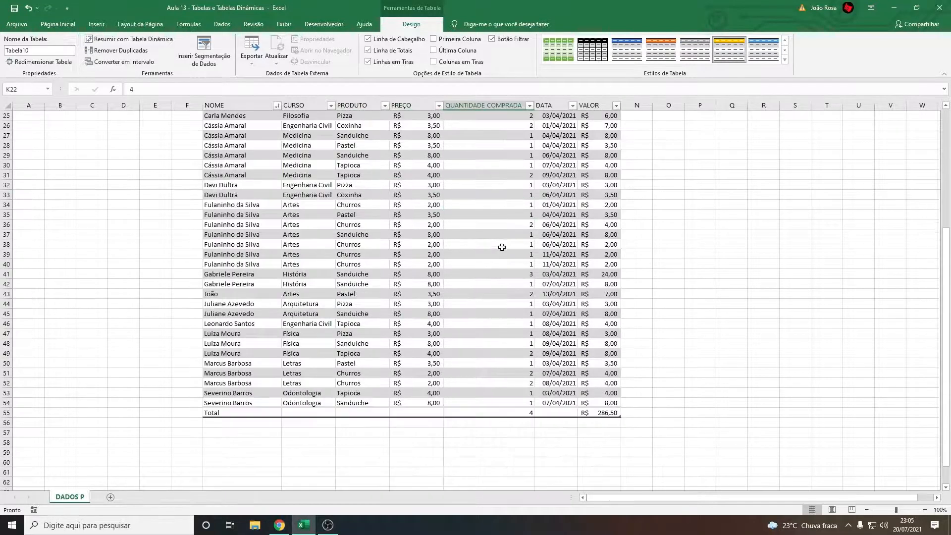
Clear the QUANTIDADE COMPRADA total by setting its function to Nenhum
{"action": "left_click", "coordinate": [515, 413]}
{"action": "left_click", "coordinate": [538, 413]}
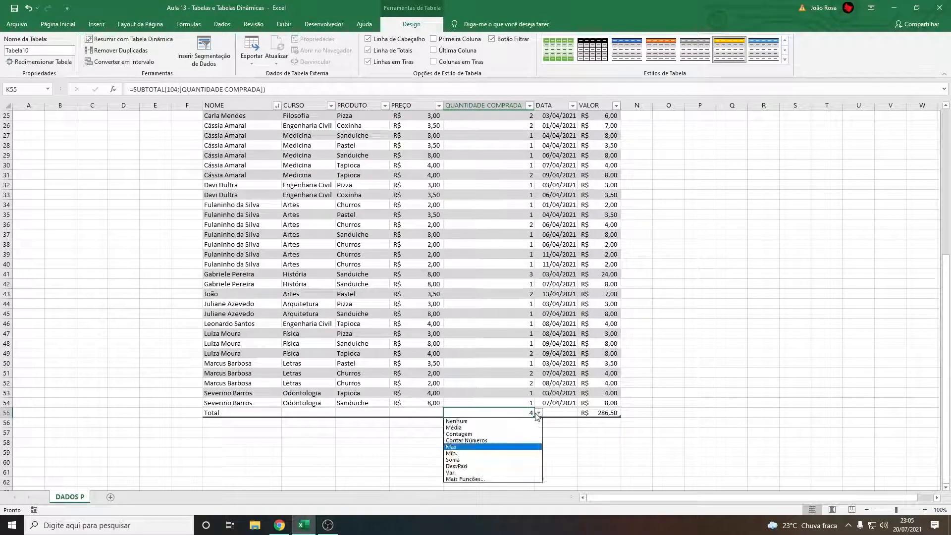
{"action": "left_click", "coordinate": [480, 421]}
{"action": "left_click", "coordinate": [500, 427]}
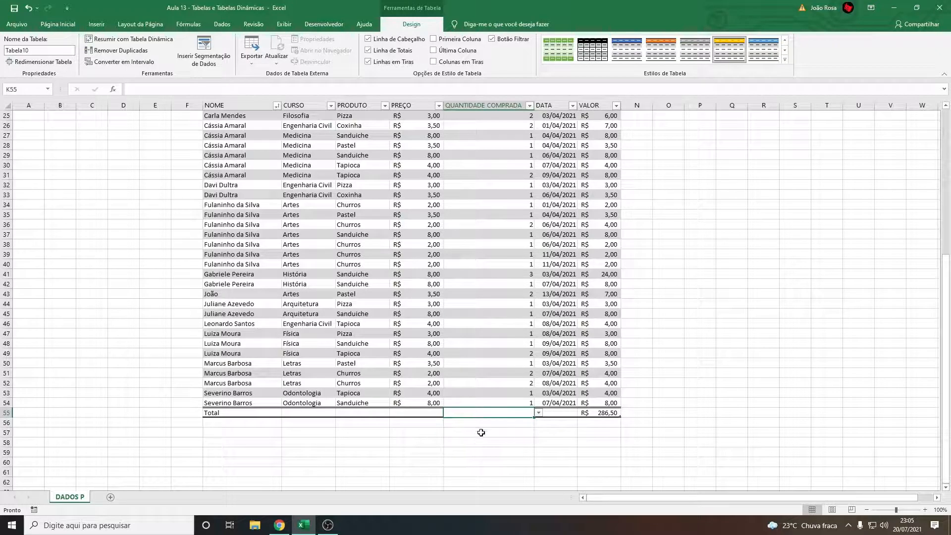
Hide the table's total row and show it again
{"action": "left_click", "coordinate": [506, 413]}
{"action": "left_click", "coordinate": [372, 50]}
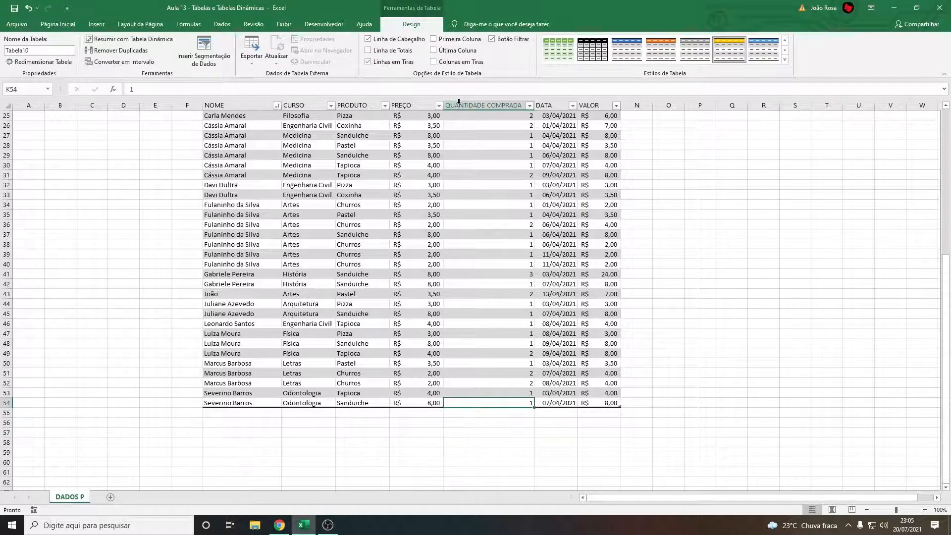
{"action": "left_click", "coordinate": [368, 50]}
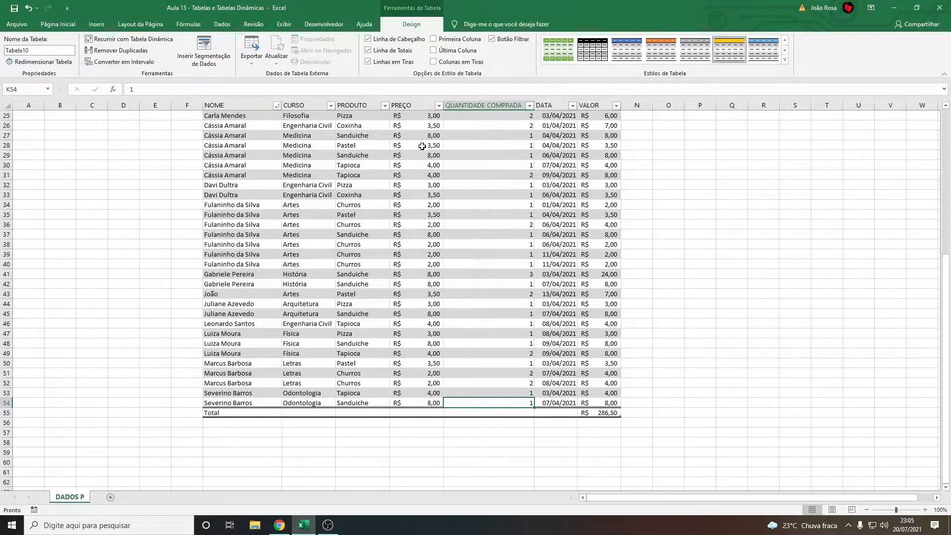
{"action": "scroll", "coordinate": [422, 146], "scroll_direction": "up", "scroll_amount": 8}
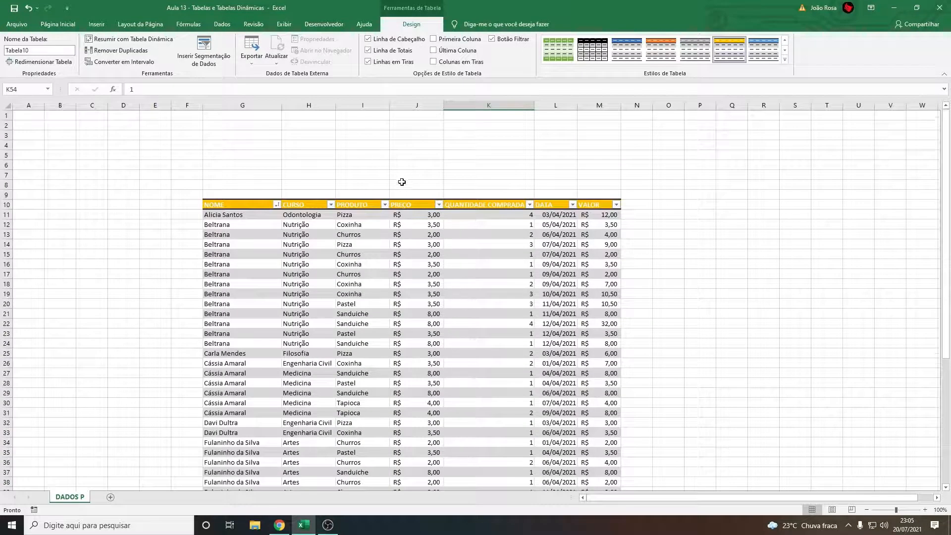
{"action": "scroll", "coordinate": [426, 260], "scroll_direction": "down", "scroll_amount": 7}
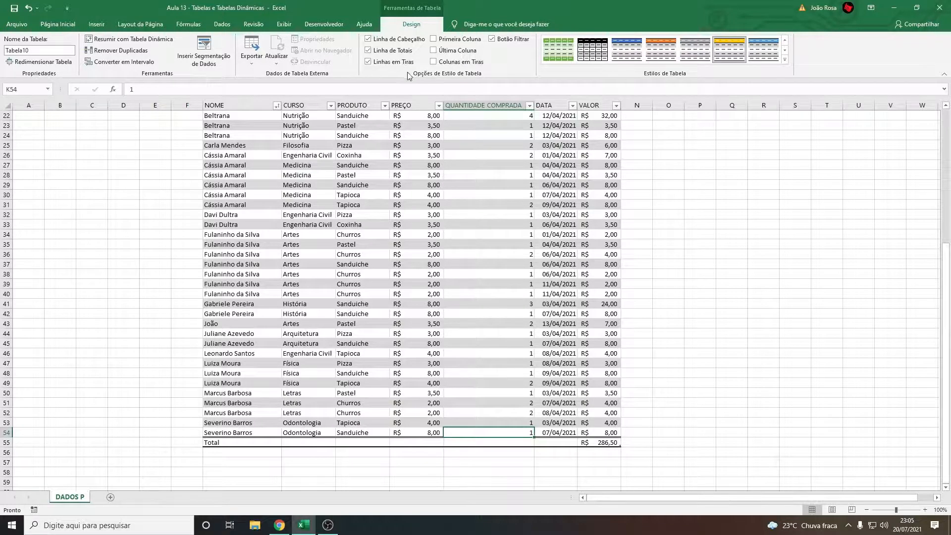
Turn the table's banded rows off and back on
{"action": "scroll", "coordinate": [401, 178], "scroll_direction": "up", "scroll_amount": 7}
{"action": "left_click", "coordinate": [371, 62]}
{"action": "scroll", "coordinate": [406, 248], "scroll_direction": "up", "scroll_amount": 5}
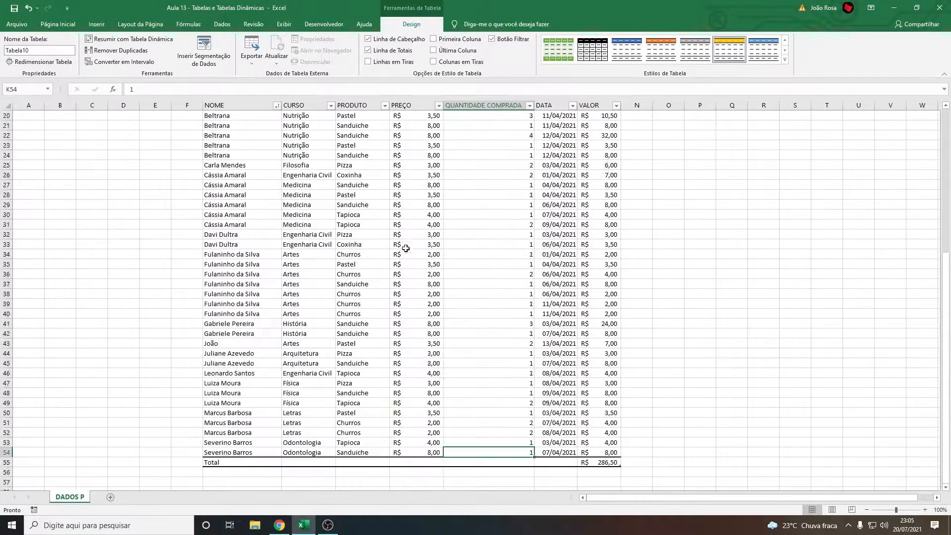
{"action": "scroll", "coordinate": [406, 248], "scroll_direction": "up", "scroll_amount": 5}
{"action": "left_click", "coordinate": [368, 62]}
{"action": "scroll", "coordinate": [309, 214], "scroll_direction": "up", "scroll_amount": 5}
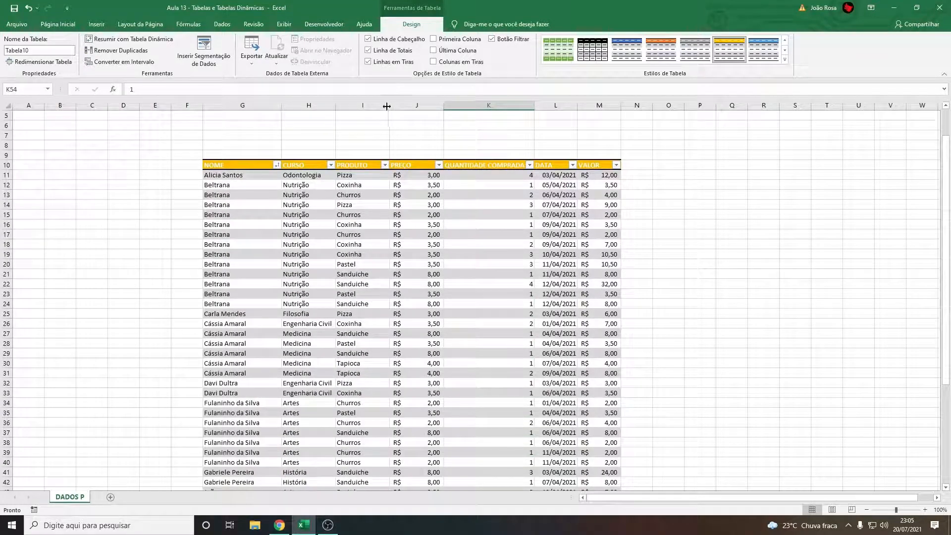
Try the special first-column formatting on NOME and remove it again
{"action": "left_click", "coordinate": [434, 39]}
{"action": "scroll", "coordinate": [333, 244], "scroll_direction": "down", "scroll_amount": 10}
{"action": "scroll", "coordinate": [270, 282], "scroll_direction": "up", "scroll_amount": 10}
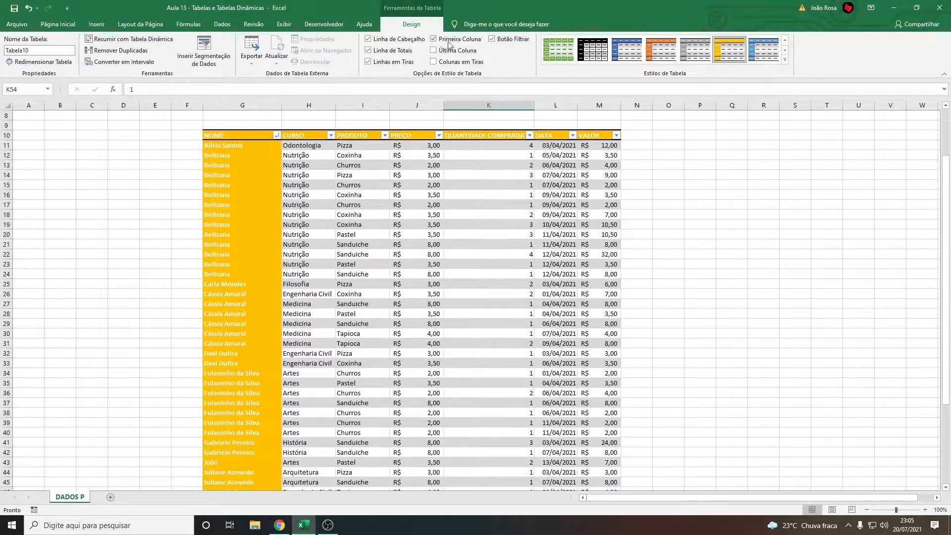
{"action": "left_click", "coordinate": [434, 39]}
Try the special last-column formatting on VALOR and remove it again
{"action": "scroll", "coordinate": [449, 45], "scroll_direction": "down", "scroll_amount": 10}
{"action": "left_click", "coordinate": [433, 50]}
{"action": "scroll", "coordinate": [637, 249], "scroll_direction": "up", "scroll_amount": 10}
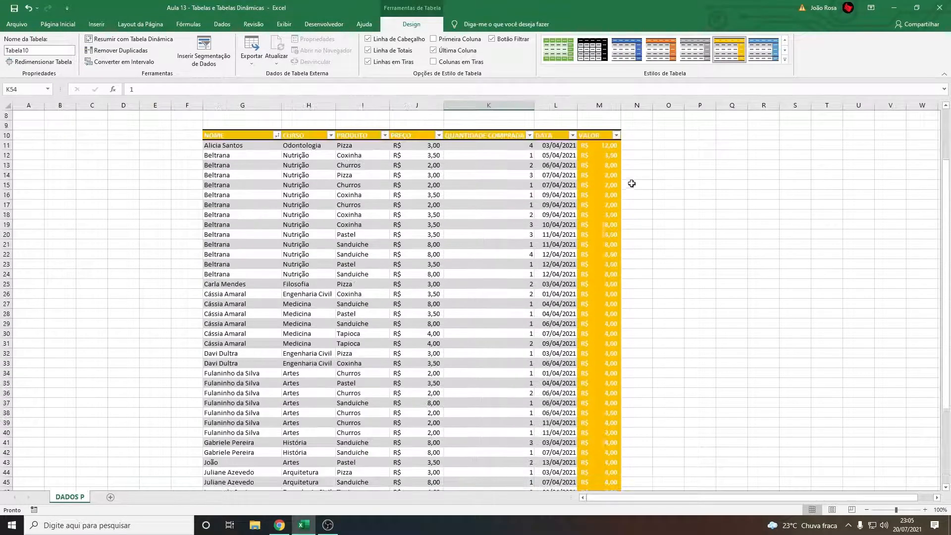
{"action": "left_click", "coordinate": [434, 50]}
Try banded columns on the table and remove them, and switch the header filter buttons off and back on
{"action": "left_click", "coordinate": [434, 62]}
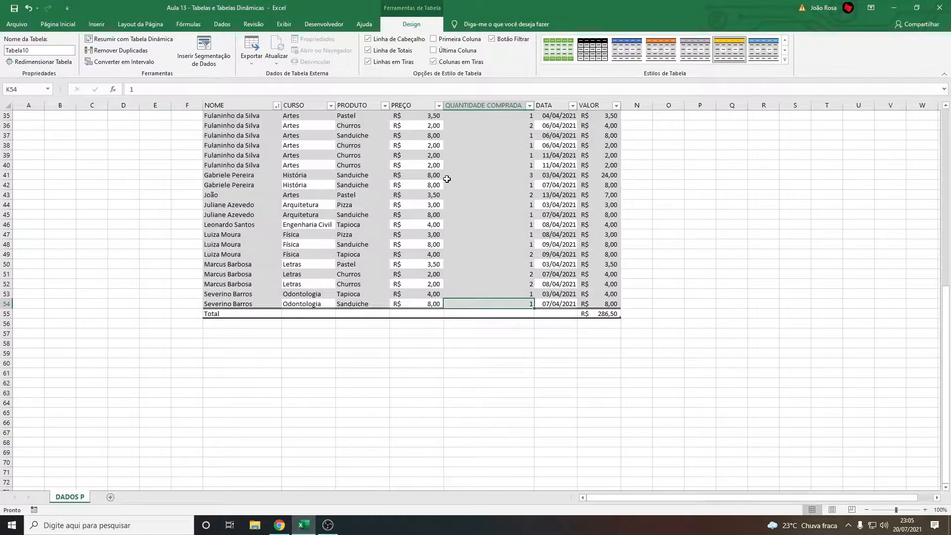
{"action": "scroll", "coordinate": [309, 206], "scroll_direction": "up", "scroll_amount": 9}
{"action": "left_click", "coordinate": [434, 61]}
{"action": "scroll", "coordinate": [488, 144], "scroll_direction": "up", "scroll_amount": 10}
{"action": "left_click", "coordinate": [495, 39]}
{"action": "left_click", "coordinate": [499, 39]}
Remove the table's total row and enter a customer's first name in G55, directly below the last record
{"action": "scroll", "coordinate": [564, 335], "scroll_direction": "down", "scroll_amount": 6}
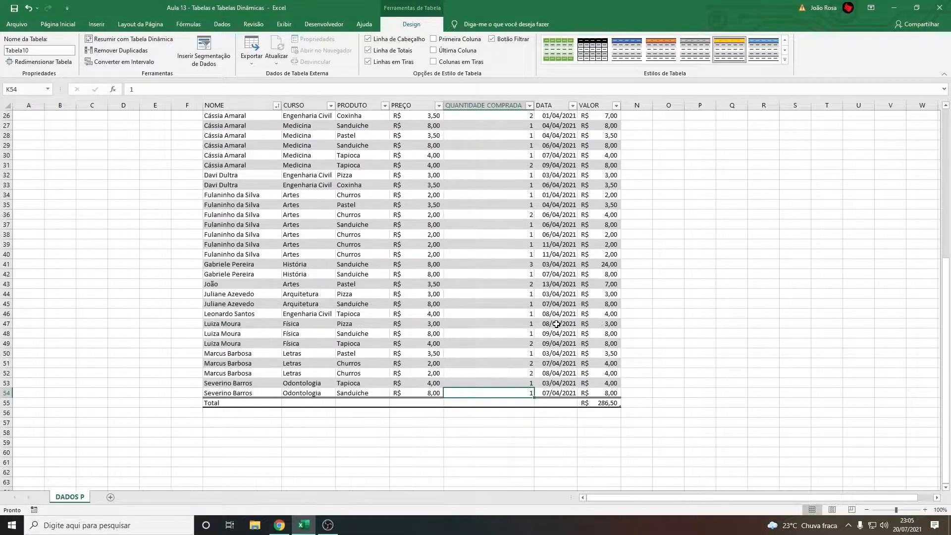
{"action": "left_click", "coordinate": [368, 50]}
{"action": "left_click", "coordinate": [233, 404]}
{"action": "scroll", "coordinate": [356, 428], "scroll_direction": "up", "scroll_amount": 8}
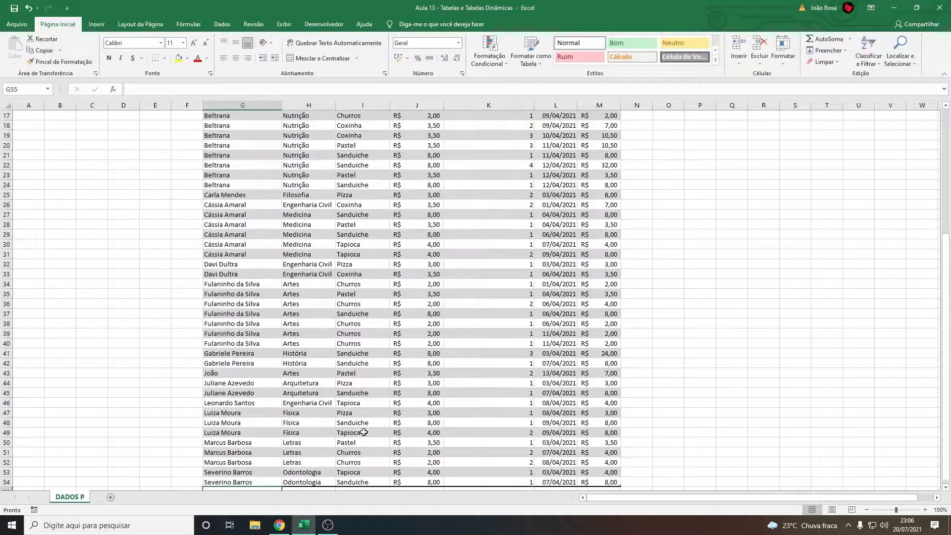
{"action": "scroll", "coordinate": [374, 445], "scroll_direction": "down", "scroll_amount": 10}
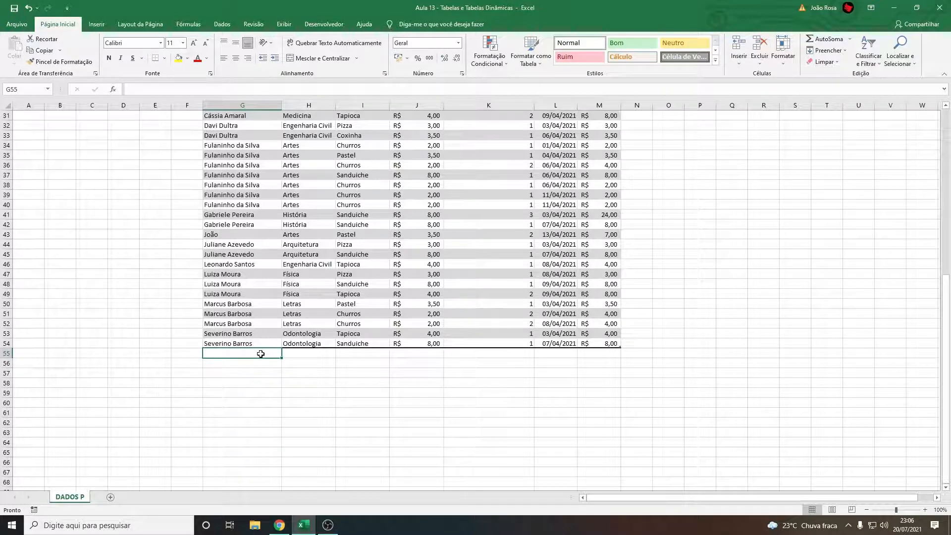
{"action": "type", "text": "Rafael"}
{"action": "key", "text": "Return"}
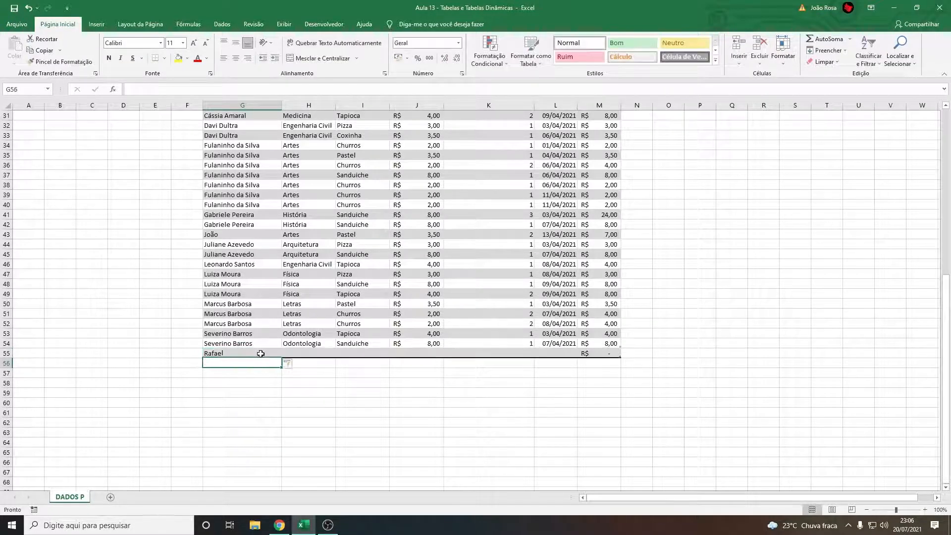
Enter two more customer first names below the new record, in G56 and G57
{"action": "left_click", "coordinate": [271, 386]}
{"action": "left_click", "coordinate": [258, 352]}
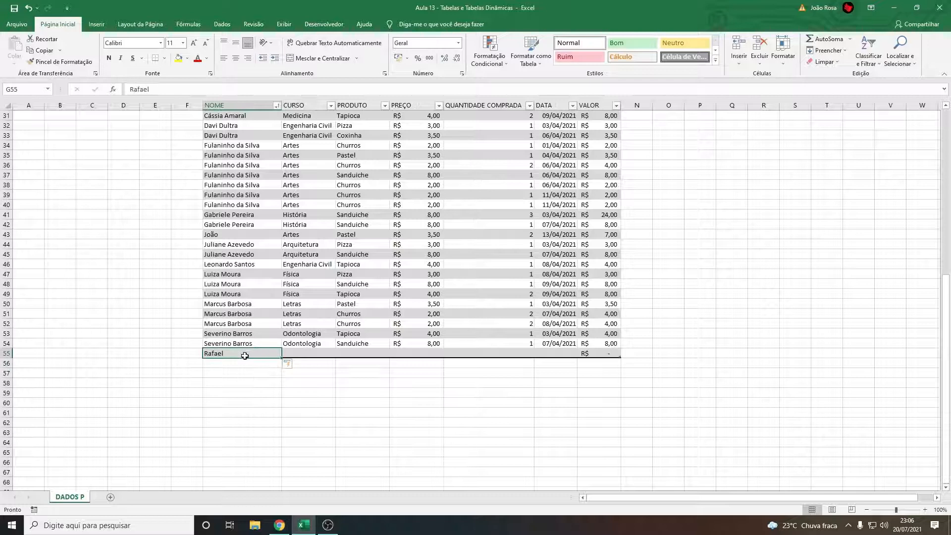
{"action": "left_click", "coordinate": [259, 344]}
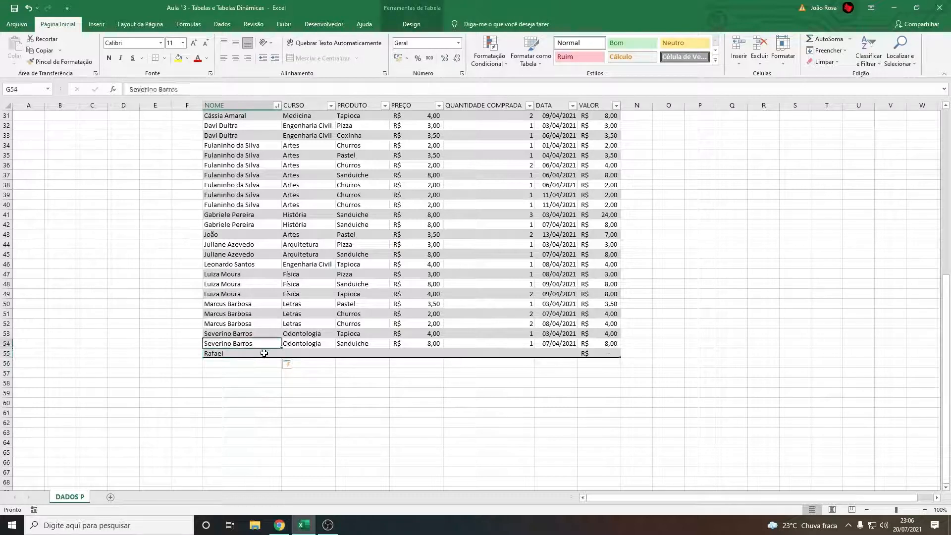
{"action": "left_click", "coordinate": [260, 355]}
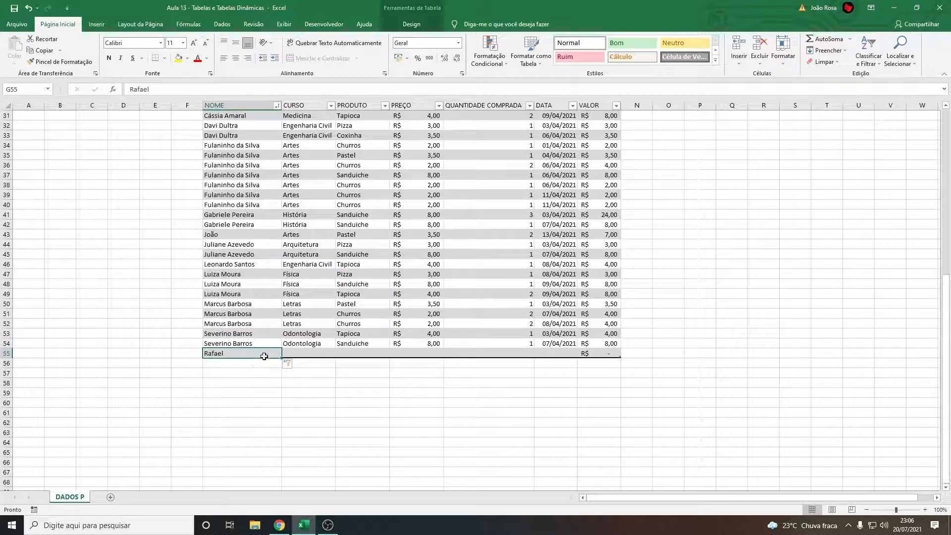
{"action": "left_click", "coordinate": [257, 369]}
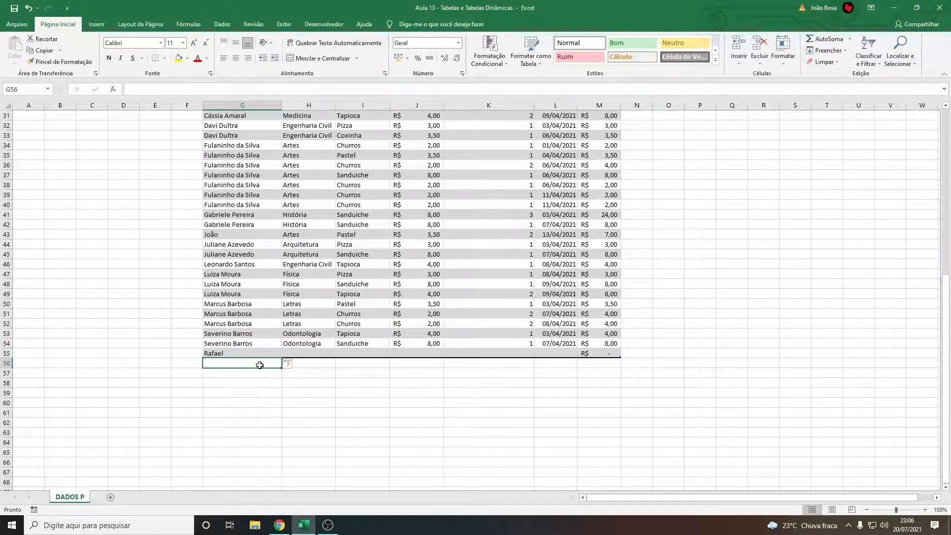
{"action": "type", "text": "Aline"}
{"action": "key", "text": "Return"}
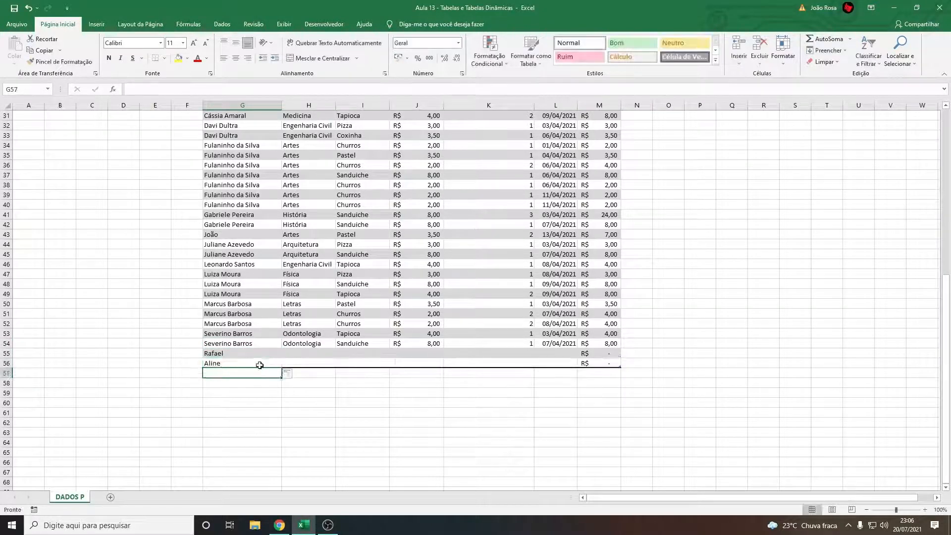
{"action": "type", "text": "João"}
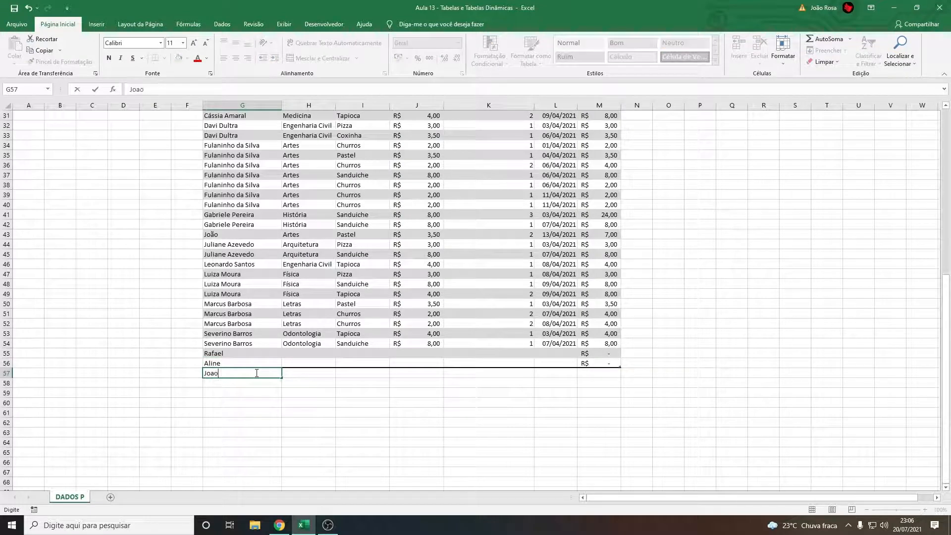
{"action": "key", "text": "Return"}
Undo the entries in G56 and G57, keeping only the new record in row 55
{"action": "key", "text": "ctrl+z"}
{"action": "key", "text": "ctrl+z"}
{"action": "key", "text": "ctrl+z"}
{"action": "key", "text": "ctrl+z"}
{"action": "left_click", "coordinate": [274, 384]}
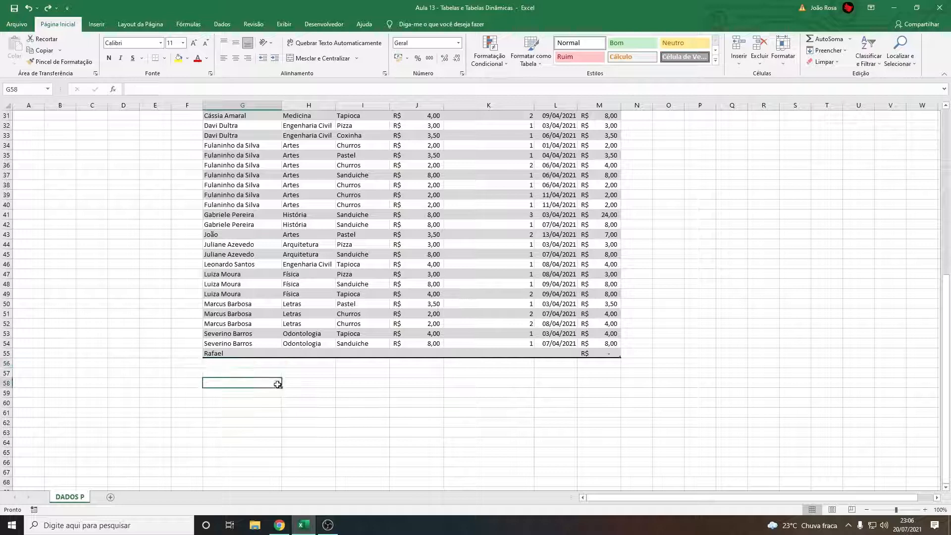
Examine the new row 55 and the empty cell below it at the end of the table
{"action": "scroll", "coordinate": [256, 416], "scroll_direction": "up", "scroll_amount": 2}
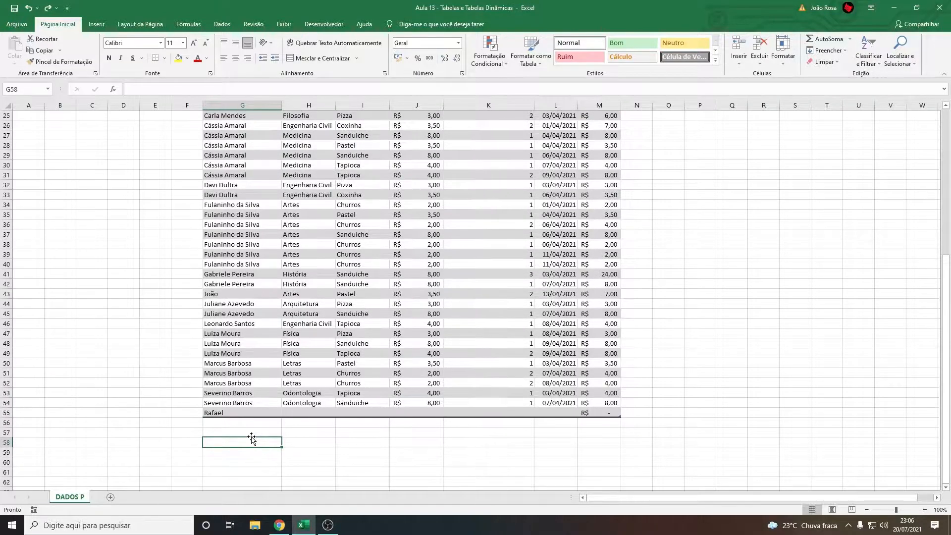
{"action": "left_click", "coordinate": [245, 413]}
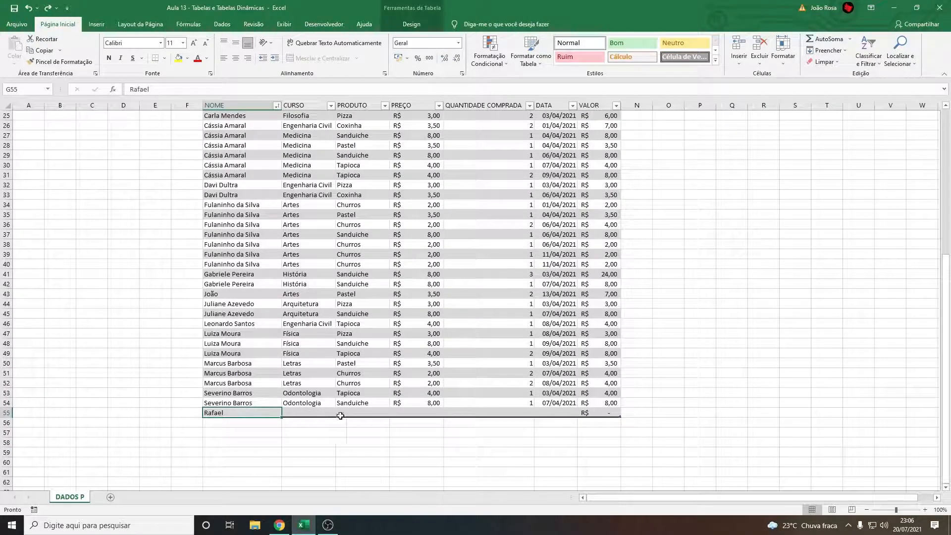
{"action": "scroll", "coordinate": [341, 416], "scroll_direction": "down", "scroll_amount": 2}
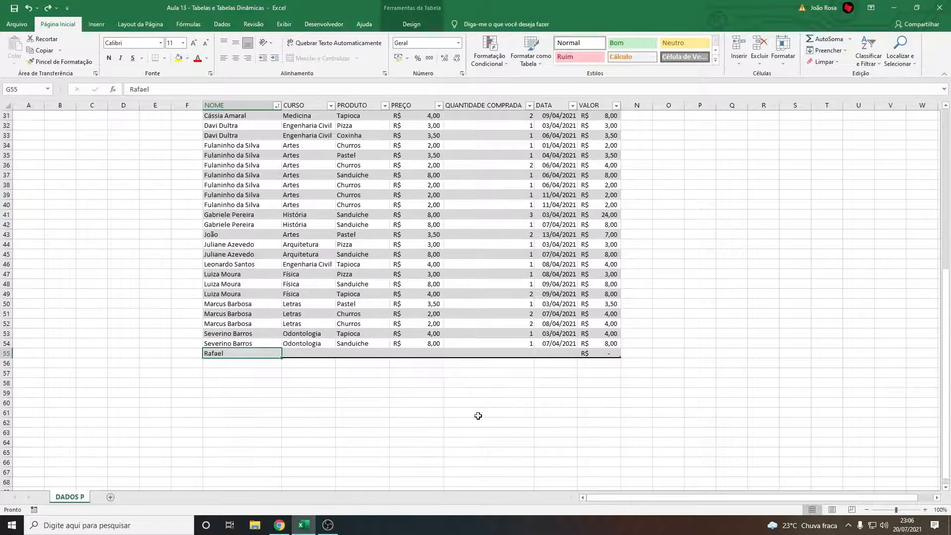
{"action": "left_click", "coordinate": [243, 360]}
{"action": "scroll", "coordinate": [483, 433], "scroll_direction": "up", "scroll_amount": 2}
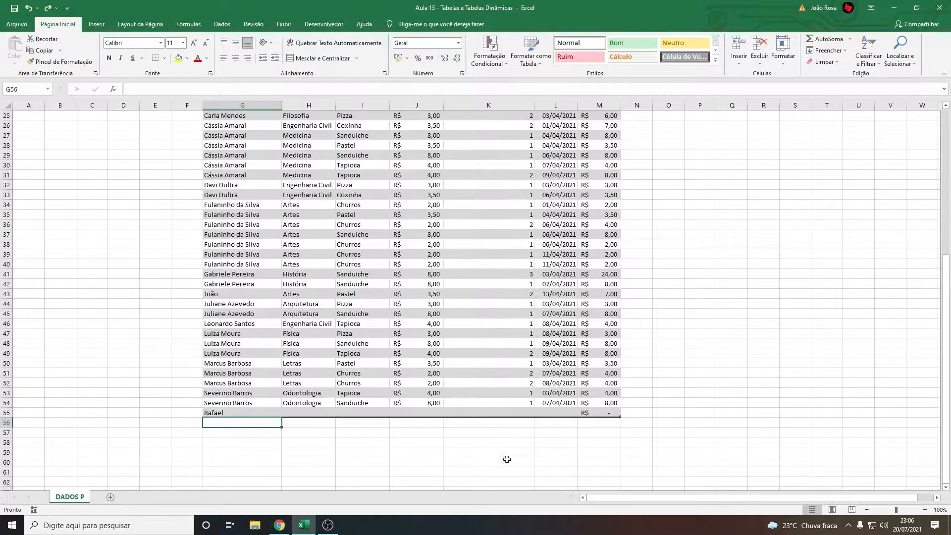
{"action": "scroll", "coordinate": [475, 418], "scroll_direction": "down", "scroll_amount": 3}
{"action": "scroll", "coordinate": [260, 391], "scroll_direction": "up", "scroll_amount": 6}
{"action": "scroll", "coordinate": [254, 433], "scroll_direction": "down", "scroll_amount": 6}
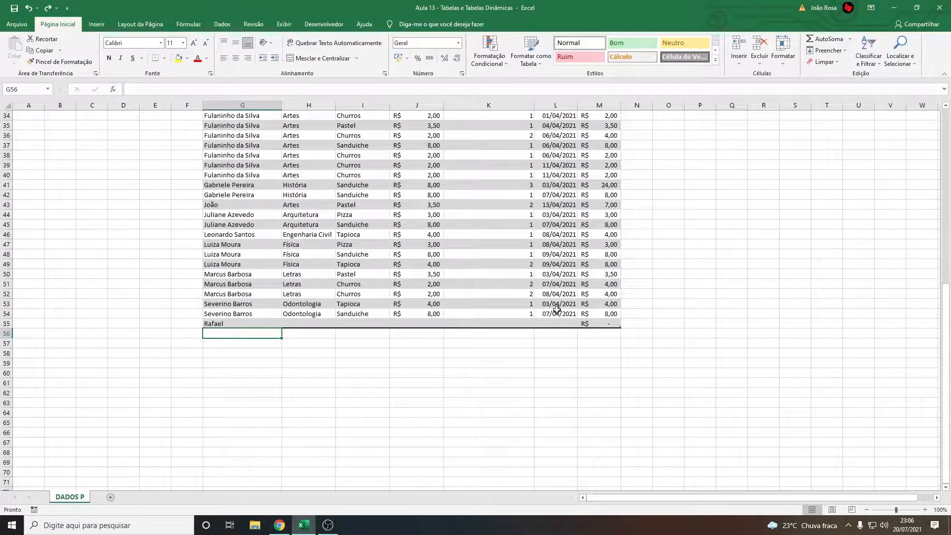
{"action": "scroll", "coordinate": [411, 392], "scroll_direction": "up", "scroll_amount": 2}
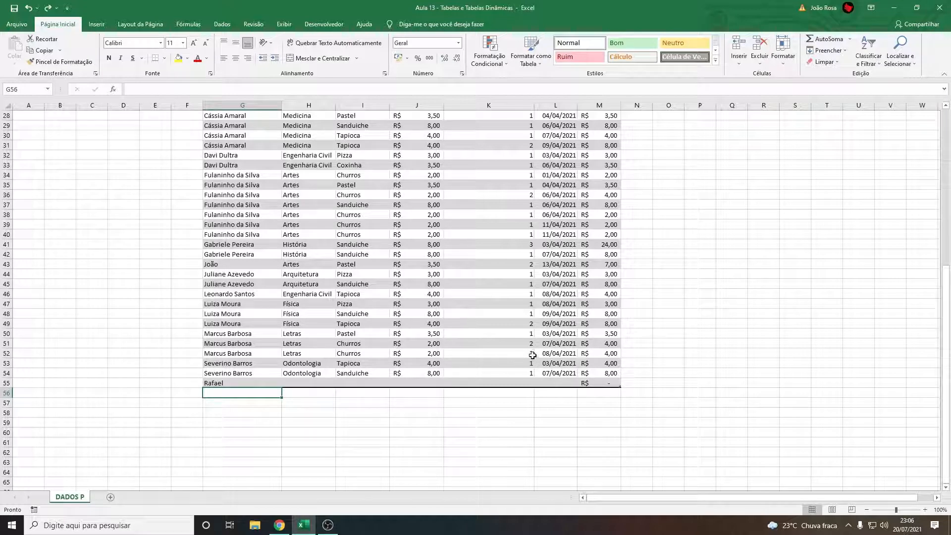
Compare the VALOR formula in M55 with the one in M11, leaving both formulas as they are
{"action": "left_click", "coordinate": [601, 384]}
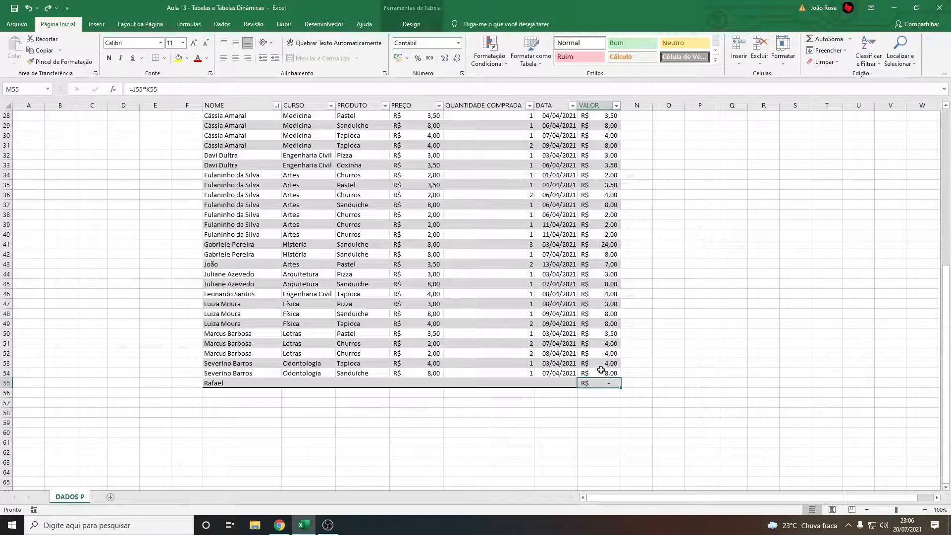
{"action": "scroll", "coordinate": [605, 348], "scroll_direction": "up", "scroll_amount": 9}
{"action": "left_click", "coordinate": [609, 215]}
{"action": "double_click", "coordinate": [609, 215]}
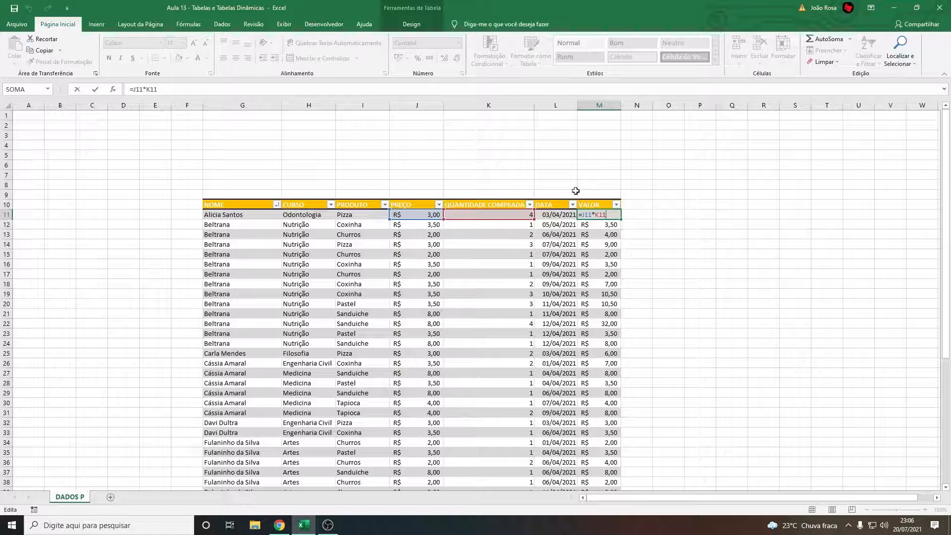
{"action": "key", "text": "Return"}
{"action": "scroll", "coordinate": [565, 314], "scroll_direction": "down", "scroll_amount": 11}
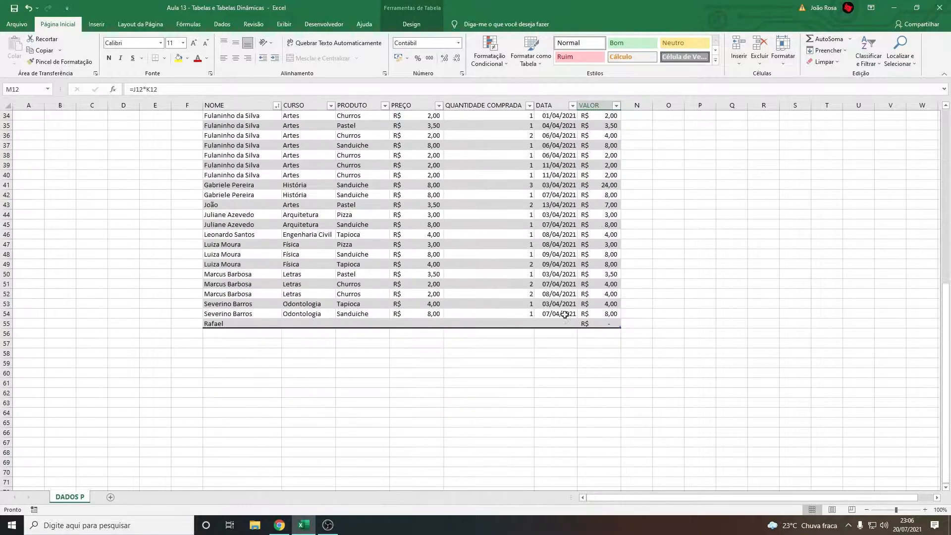
{"action": "left_click", "coordinate": [613, 323]}
{"action": "type", "text": "=J55*K55"}
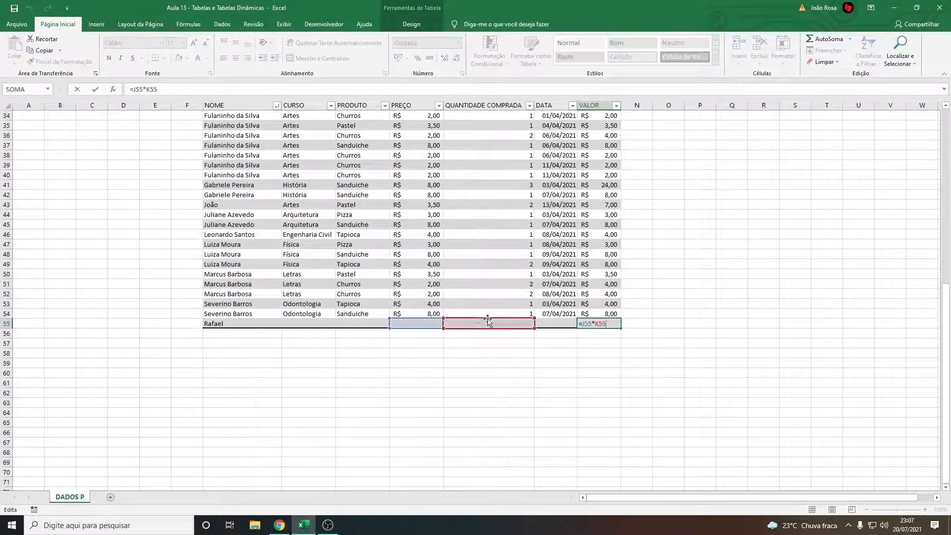
{"action": "left_click", "coordinate": [569, 363]}
Enter a PREÇO of 5 and a QUANTIDADE COMPRADA of 2 in row 55
{"action": "left_click", "coordinate": [434, 325]}
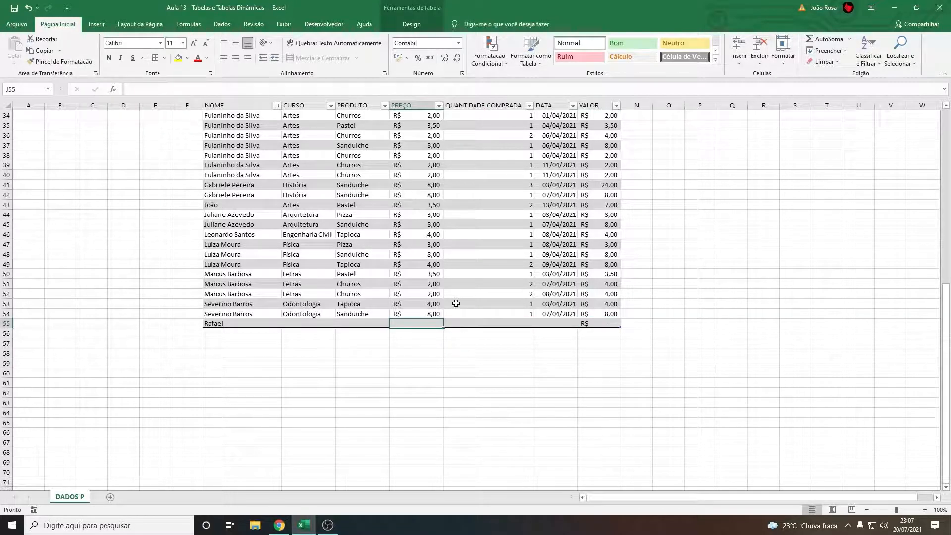
{"action": "type", "text": "5"}
{"action": "left_click", "coordinate": [506, 323]}
{"action": "type", "text": "2"}
{"action": "key", "text": "Return"}
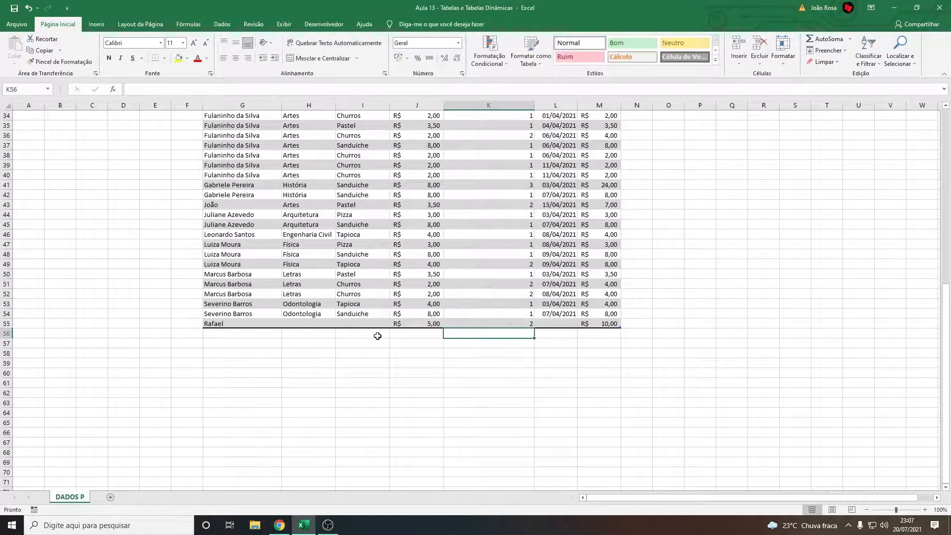
Clear the contents of row 55 and shrink the table range so it ends at row 54
{"action": "left_click_drag", "start_coordinate": [248, 324], "coordinate": [583, 325]}
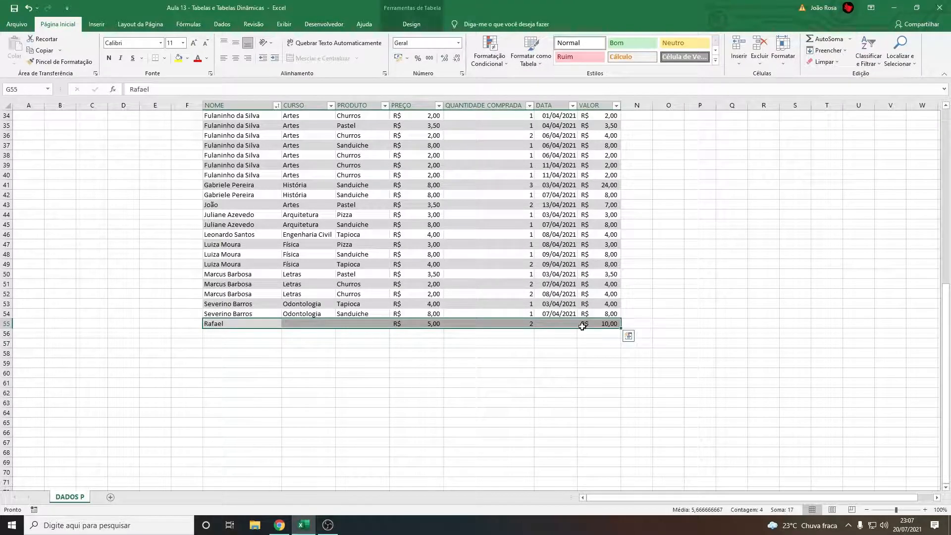
{"action": "key", "text": "Delete"}
{"action": "left_click", "coordinate": [620, 326]}
{"action": "left_click_drag", "start_coordinate": [621, 327], "coordinate": [619, 318]}
{"action": "left_click", "coordinate": [615, 340]}
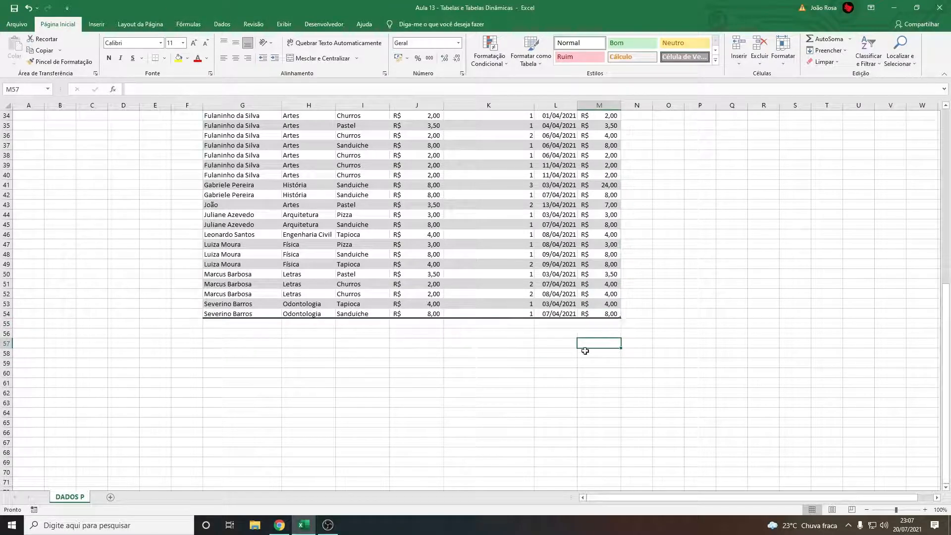
Extend the table range down to row 58 and shrink it back to end at row 54
{"action": "left_click", "coordinate": [496, 372]}
{"action": "left_click_drag", "start_coordinate": [272, 329], "coordinate": [621, 318]}
{"action": "left_click", "coordinate": [629, 353]}
{"action": "left_click", "coordinate": [483, 402]}
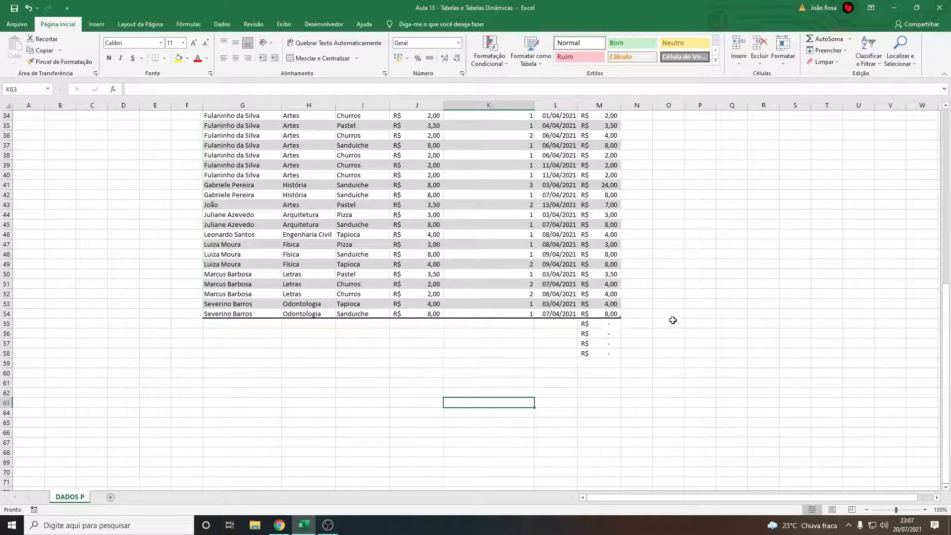
Clear the leftover VALOR formulas below the table in the range M55:M60
{"action": "left_click_drag", "start_coordinate": [611, 373], "coordinate": [603, 325]}
{"action": "key", "text": "Delete"}
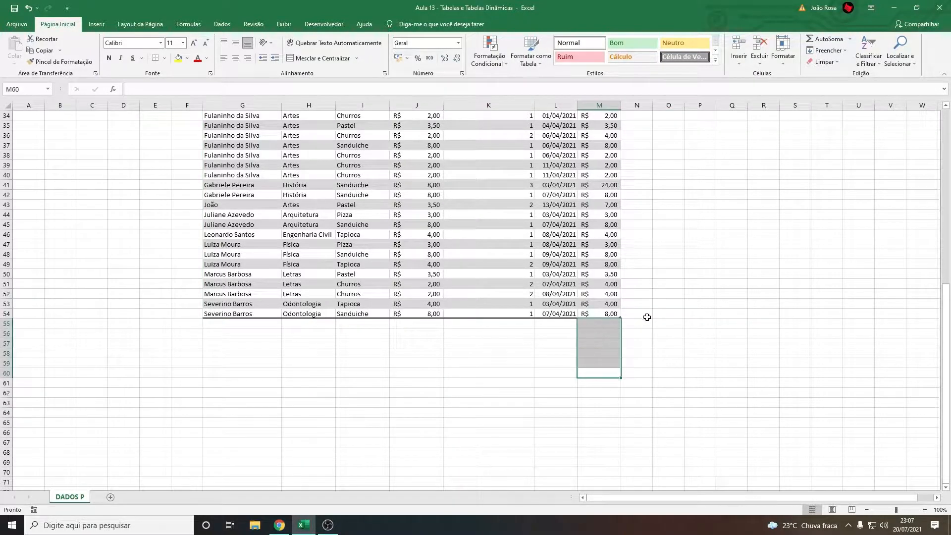
{"action": "left_click", "coordinate": [458, 371]}
Review the sales table from its header down to row 54, checking the PRODUTO entries and the table design options
{"action": "scroll", "coordinate": [456, 365], "scroll_direction": "up", "scroll_amount": 11}
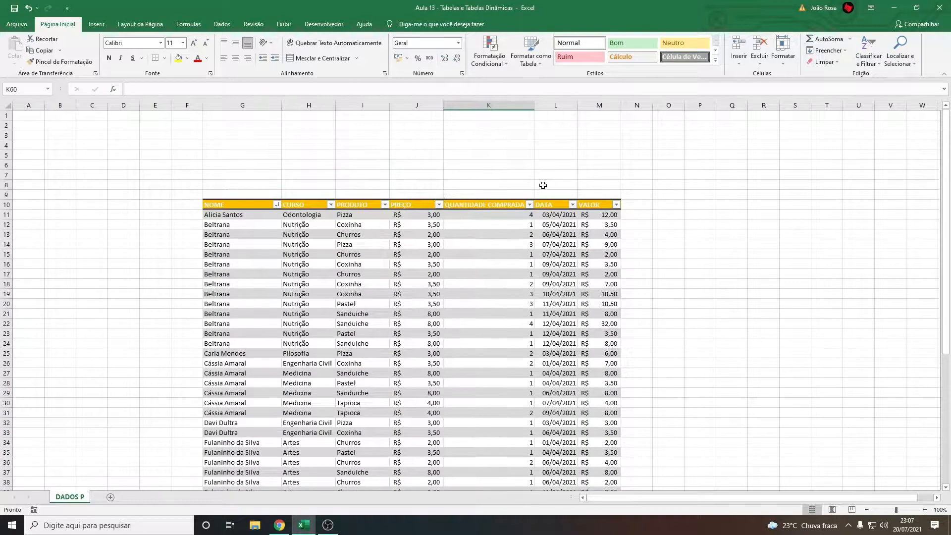
{"action": "scroll", "coordinate": [543, 186], "scroll_direction": "down", "scroll_amount": 3}
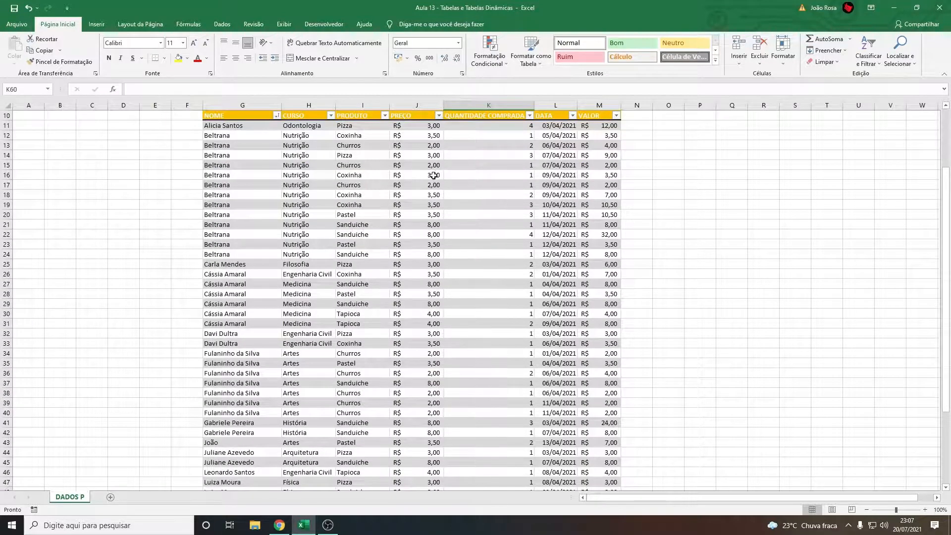
{"action": "scroll", "coordinate": [444, 197], "scroll_direction": "up", "scroll_amount": 3}
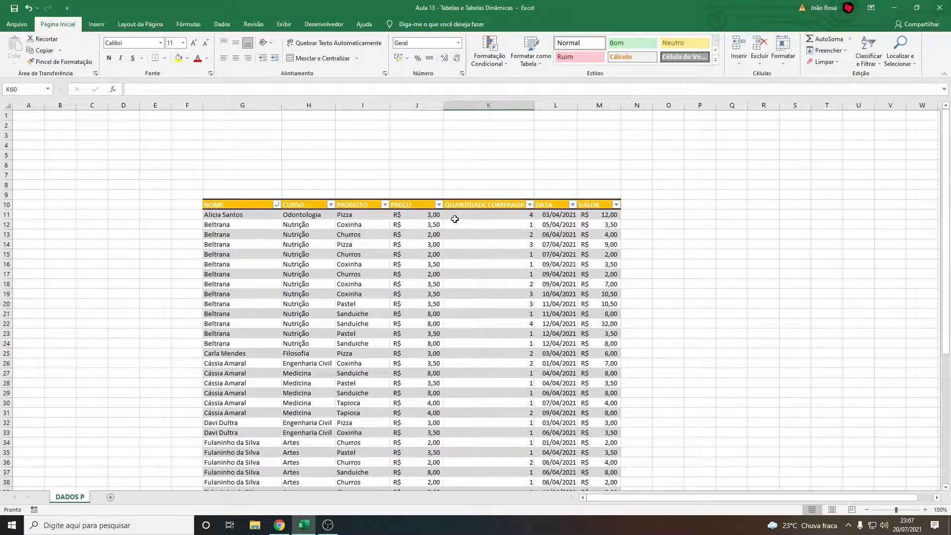
{"action": "left_click", "coordinate": [356, 280]}
{"action": "left_click", "coordinate": [410, 26]}
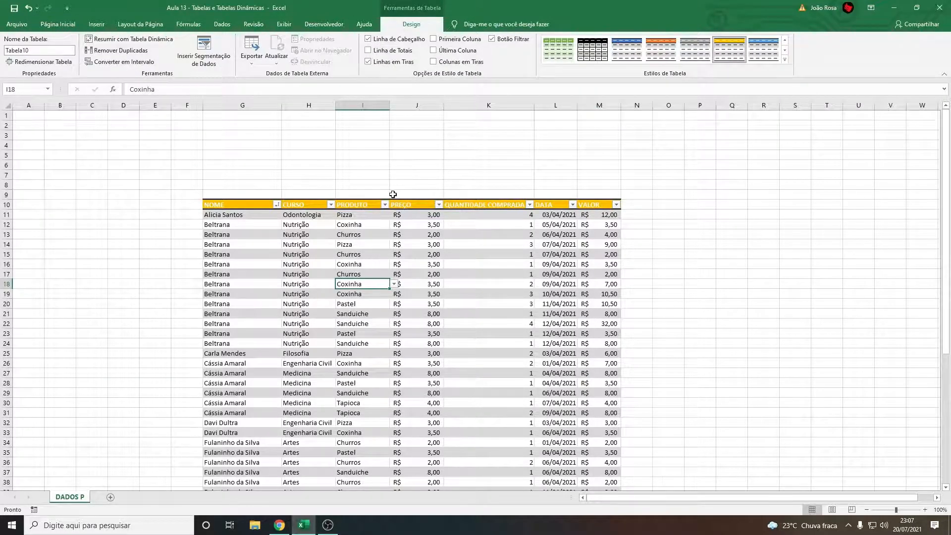
{"action": "scroll", "coordinate": [382, 291], "scroll_direction": "down", "scroll_amount": 4}
{"action": "scroll", "coordinate": [383, 286], "scroll_direction": "down", "scroll_amount": 1}
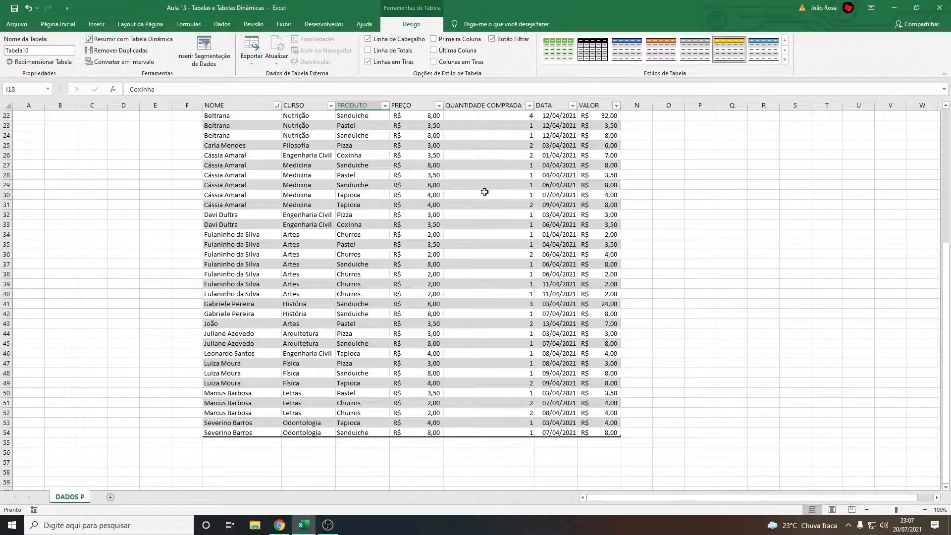
{"action": "scroll", "coordinate": [516, 257], "scroll_direction": "up", "scroll_amount": 7}
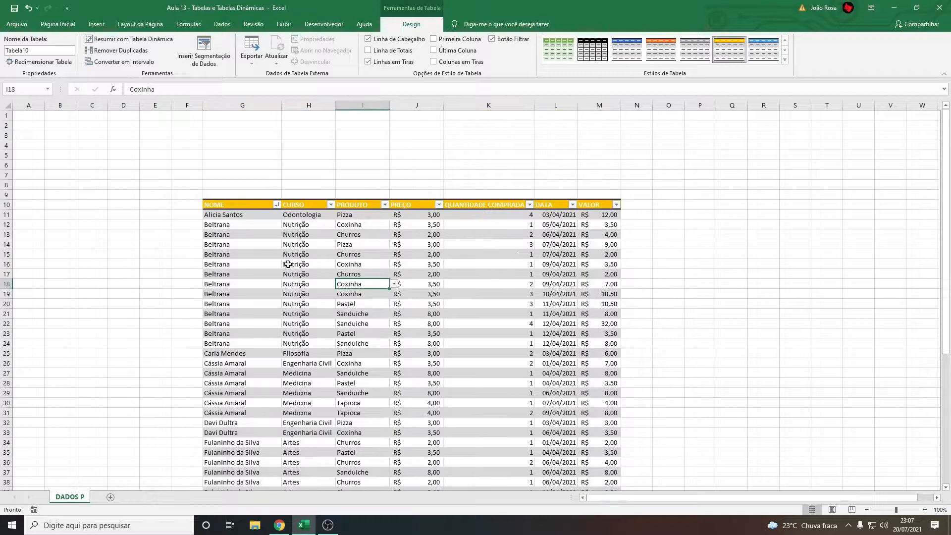
{"action": "left_click", "coordinate": [353, 272]}
{"action": "left_click", "coordinate": [370, 305]}
{"action": "left_click", "coordinate": [373, 332]}
{"action": "left_click", "coordinate": [371, 411]}
{"action": "scroll", "coordinate": [350, 365], "scroll_direction": "down", "scroll_amount": 5}
{"action": "scroll", "coordinate": [342, 366], "scroll_direction": "up", "scroll_amount": 5}
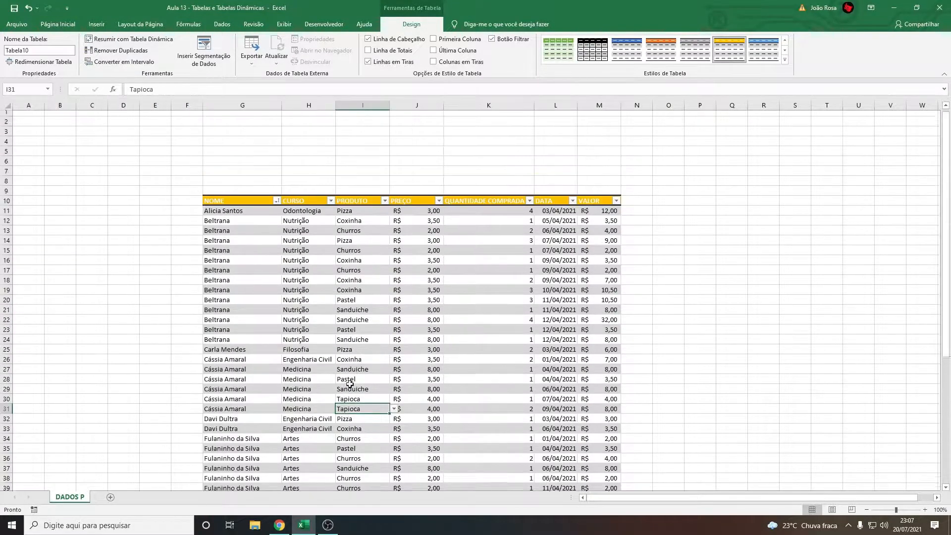
{"action": "left_click", "coordinate": [349, 274]}
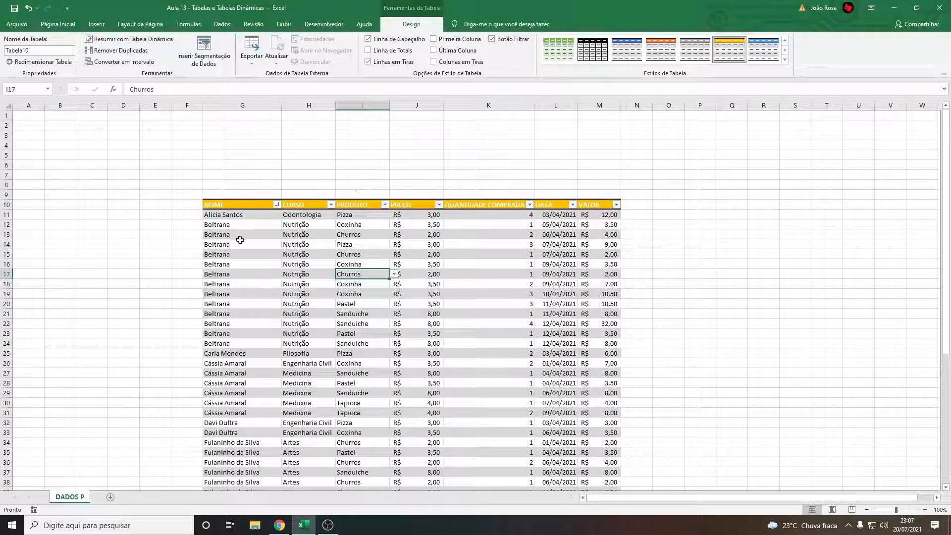
Insert a slicer for the NOME field of the sales table
{"action": "left_click", "coordinate": [259, 344]}
{"action": "left_click", "coordinate": [237, 263]}
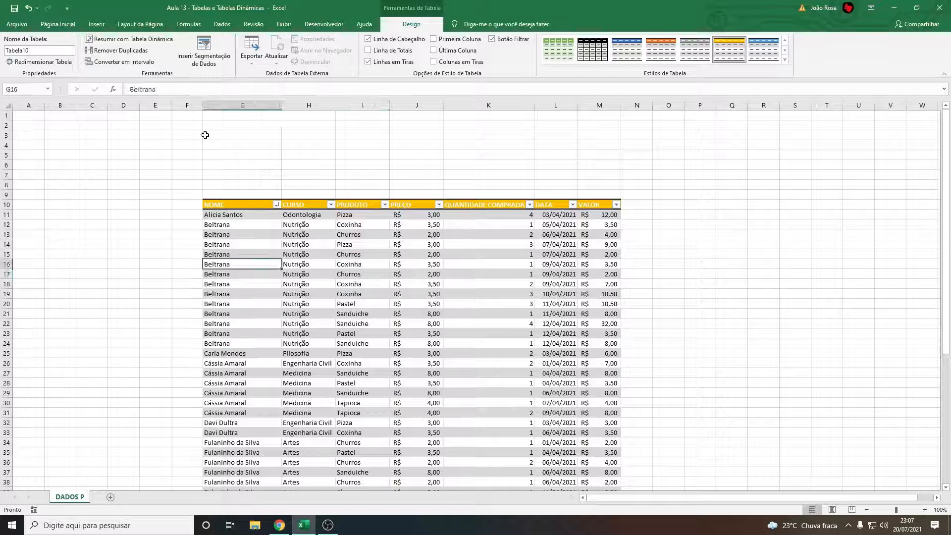
{"action": "left_click", "coordinate": [212, 55]}
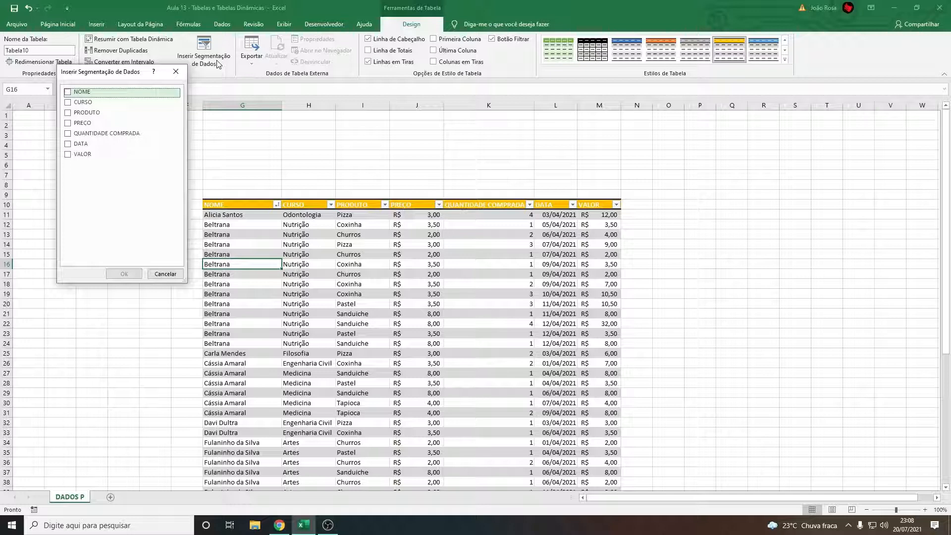
{"action": "left_click_drag", "start_coordinate": [105, 74], "coordinate": [111, 95]}
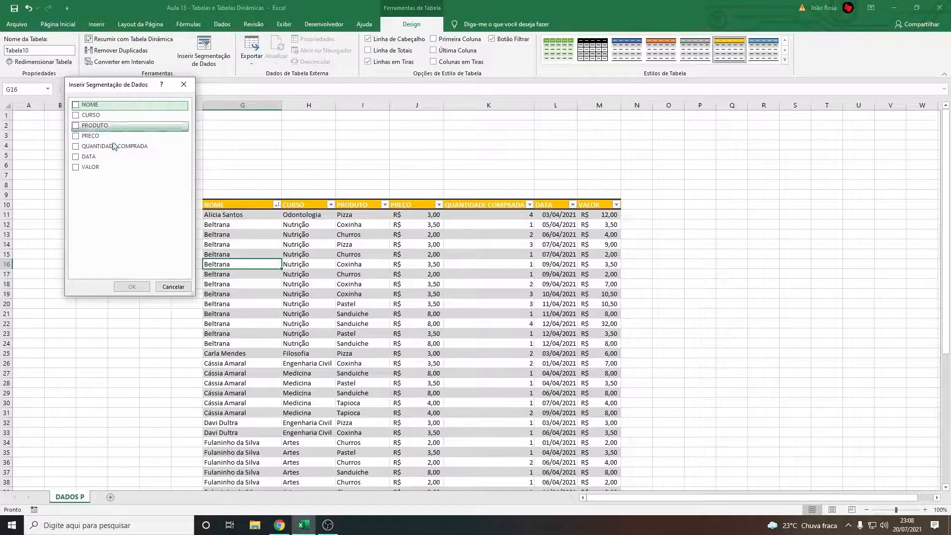
{"action": "left_click", "coordinate": [86, 105]}
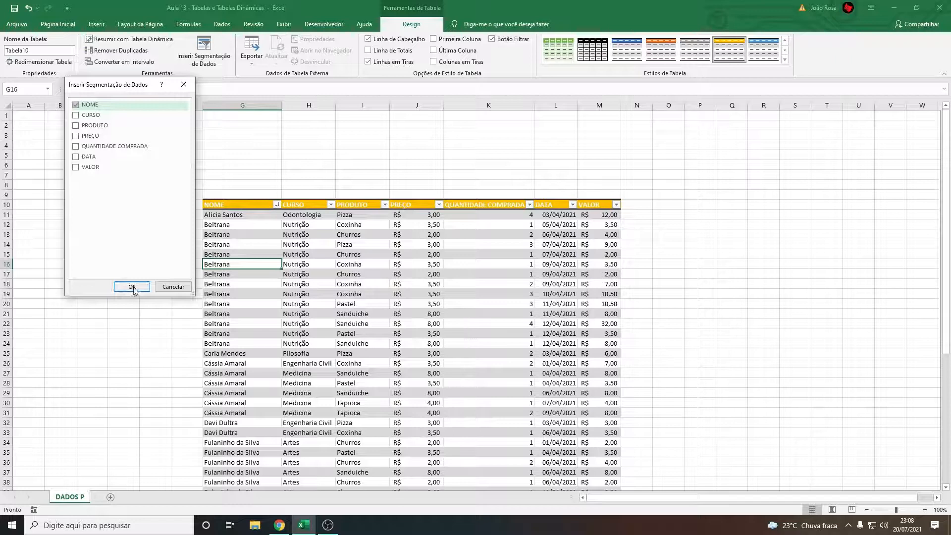
{"action": "left_click", "coordinate": [132, 287]}
Place the NOME slicer beside the table and lengthen it to about 16.99 cm so every name fits
{"action": "left_click_drag", "start_coordinate": [450, 242], "coordinate": [682, 192]}
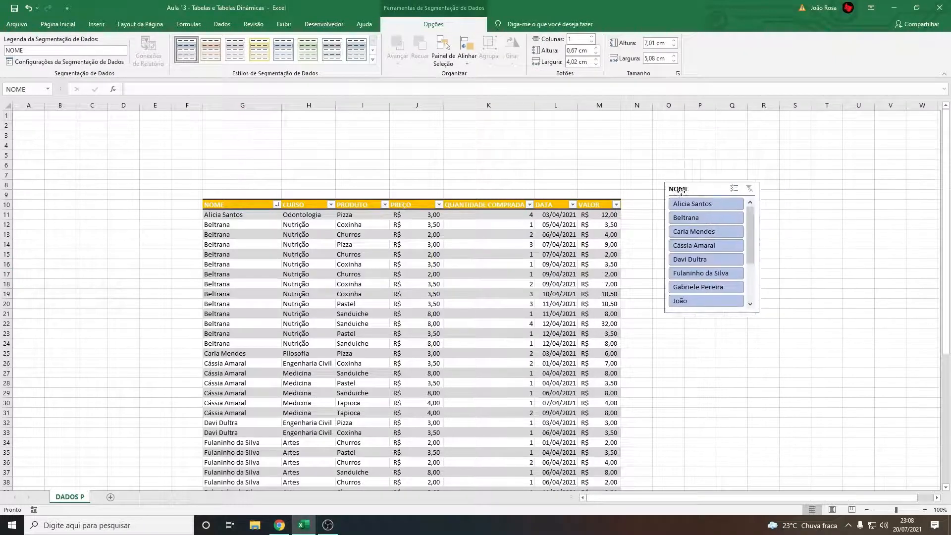
{"action": "left_click_drag", "start_coordinate": [712, 313], "coordinate": [713, 496]}
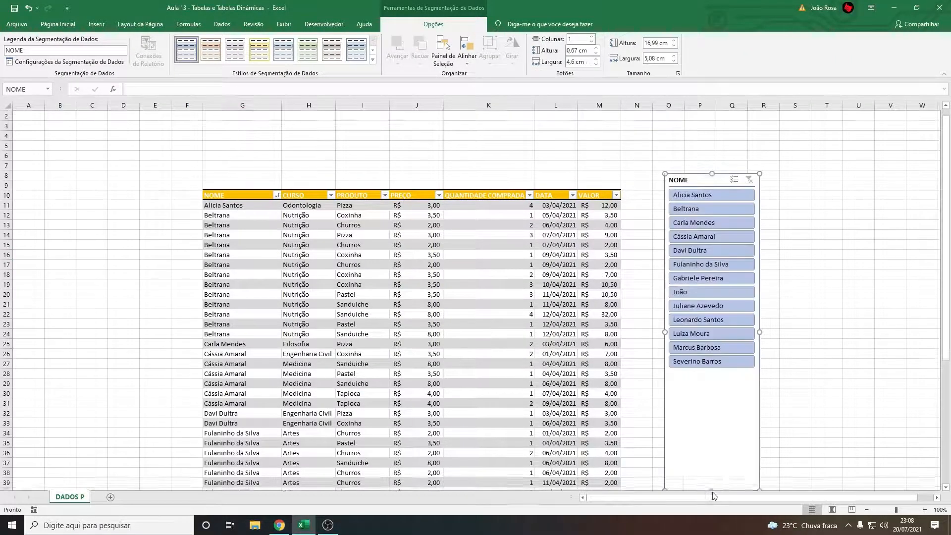
{"action": "left_click_drag", "start_coordinate": [692, 180], "coordinate": [685, 151]}
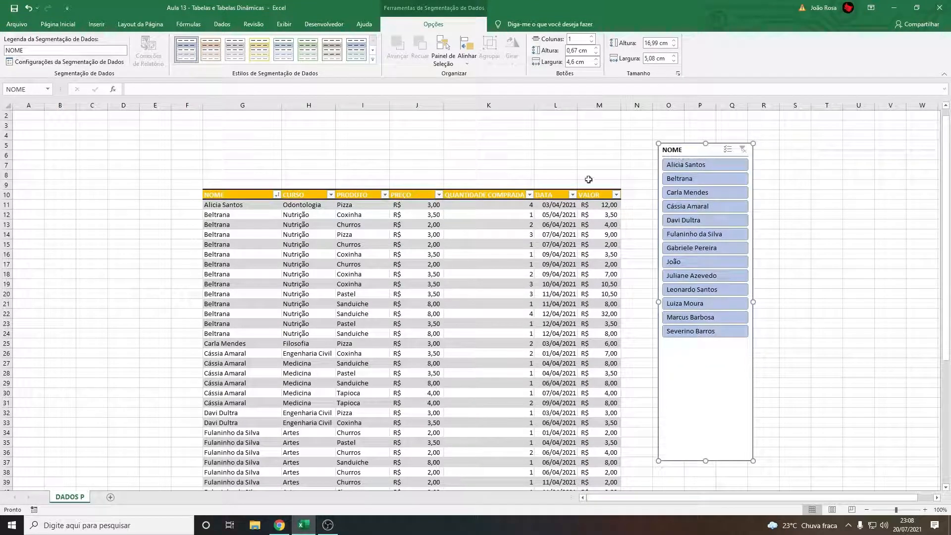
Check names in the NOME column against the slicer's entries, and move the slicer next to the VALOR column at the header row
{"action": "left_click", "coordinate": [235, 205]}
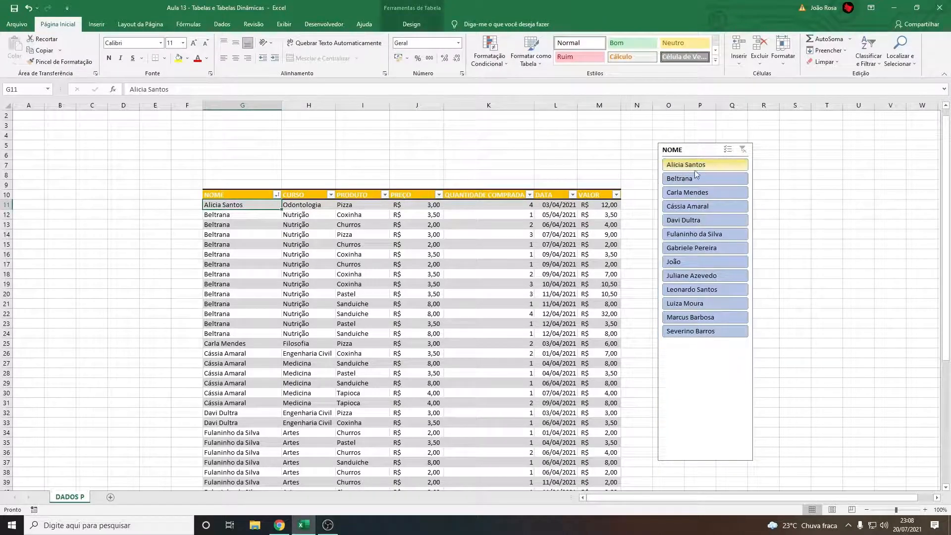
{"action": "left_click", "coordinate": [236, 215]}
{"action": "left_click", "coordinate": [248, 358]}
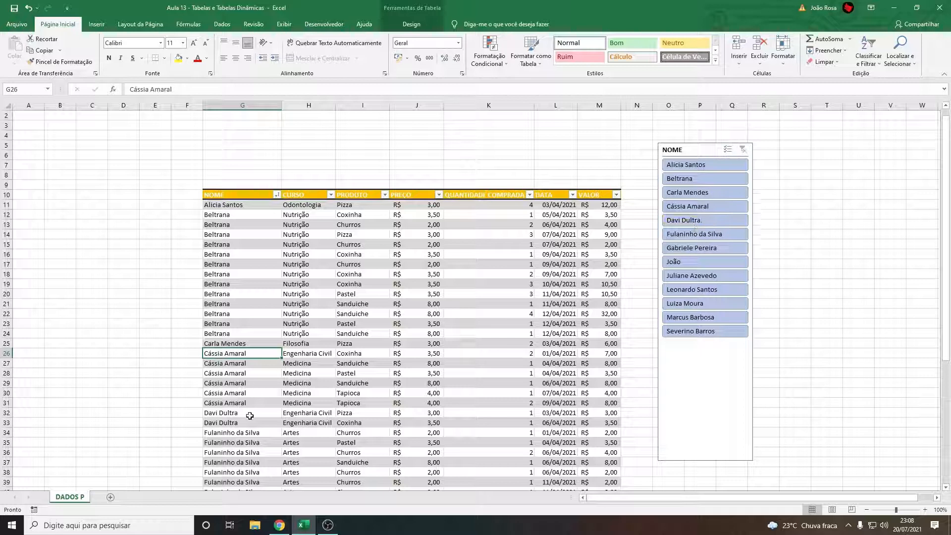
{"action": "left_click", "coordinate": [243, 432]}
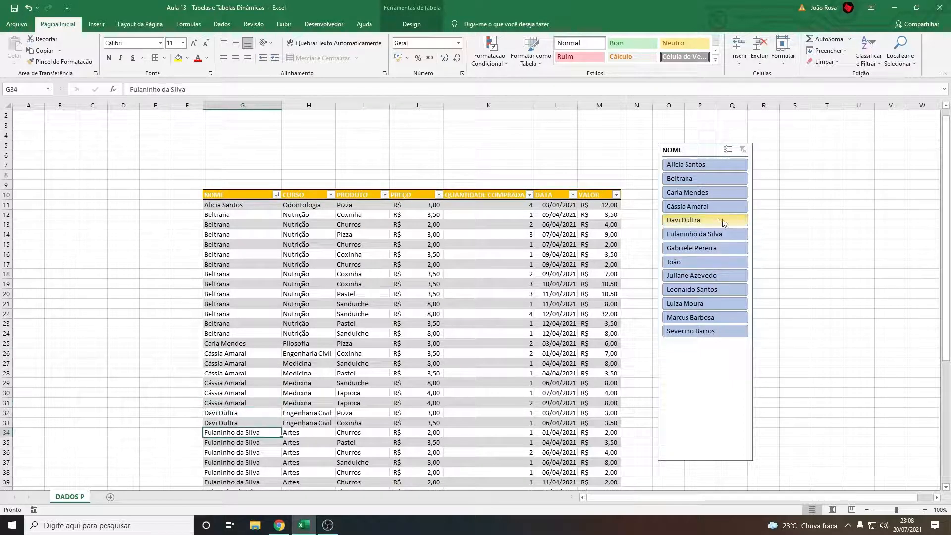
{"action": "left_click_drag", "start_coordinate": [702, 462], "coordinate": [691, 472]}
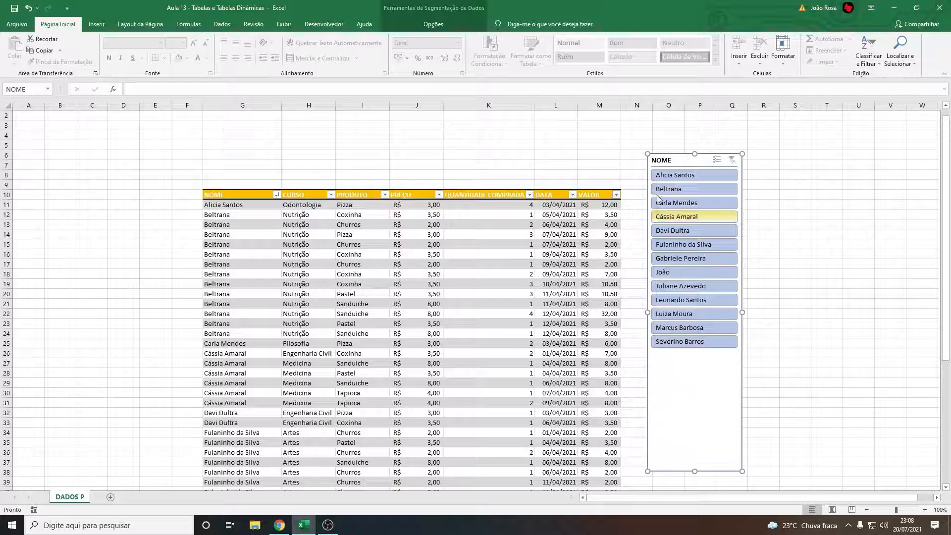
{"action": "left_click_drag", "start_coordinate": [662, 160], "coordinate": [650, 196]}
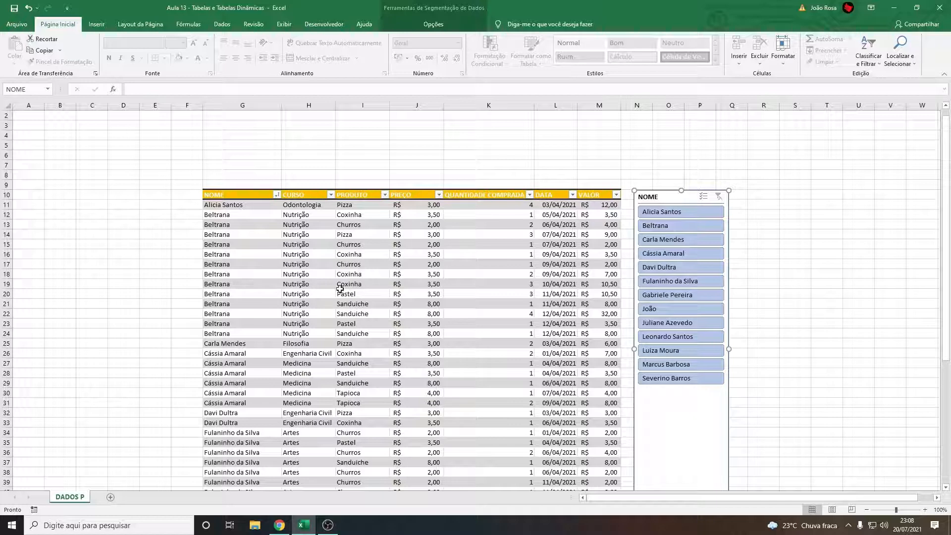
Filter the table by the second name and by the ninth name in the NOME slicer, clearing the filter after each
{"action": "left_click", "coordinate": [665, 229]}
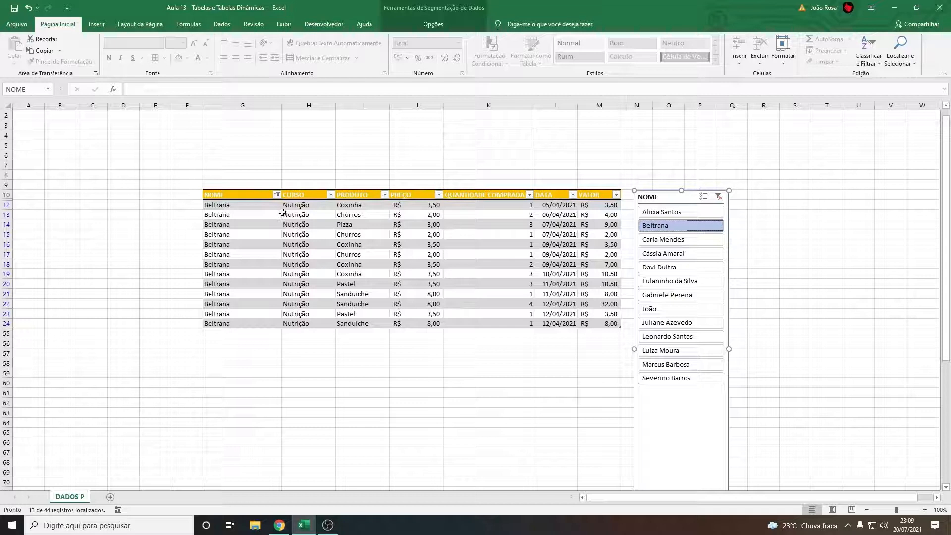
{"action": "left_click", "coordinate": [719, 197]}
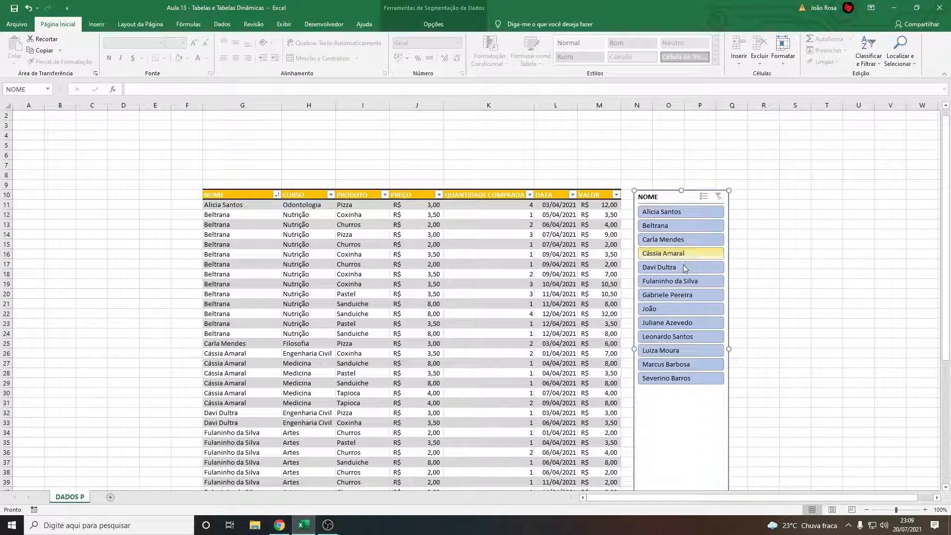
{"action": "left_click", "coordinate": [681, 322]}
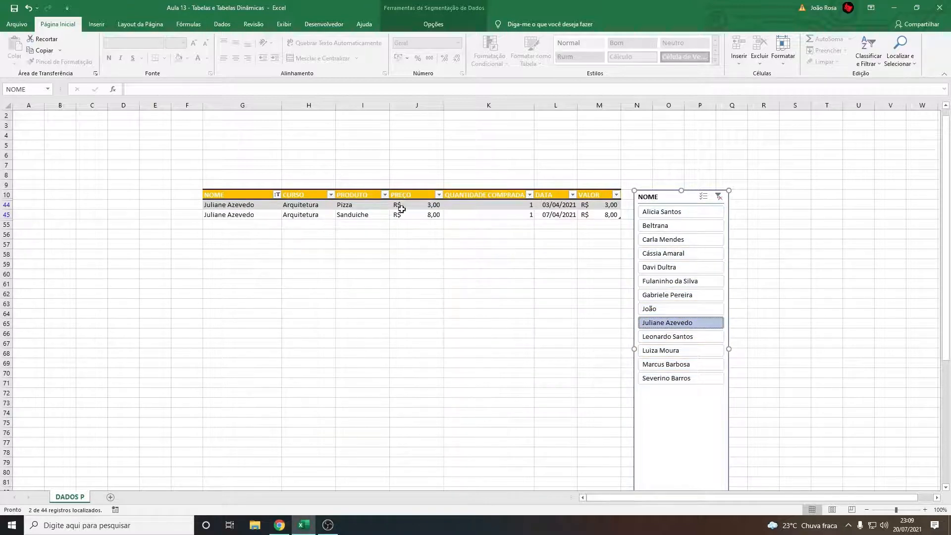
{"action": "left_click", "coordinate": [719, 196]}
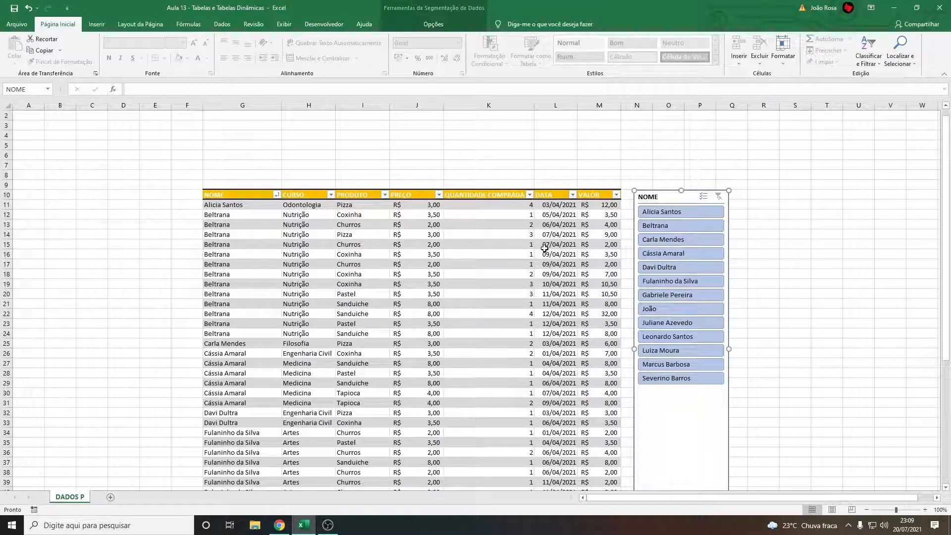
Move the NOME slicer closer to the table's edge and apply the yellow slicer style to it
{"action": "left_click_drag", "start_coordinate": [664, 199], "coordinate": [656, 197]}
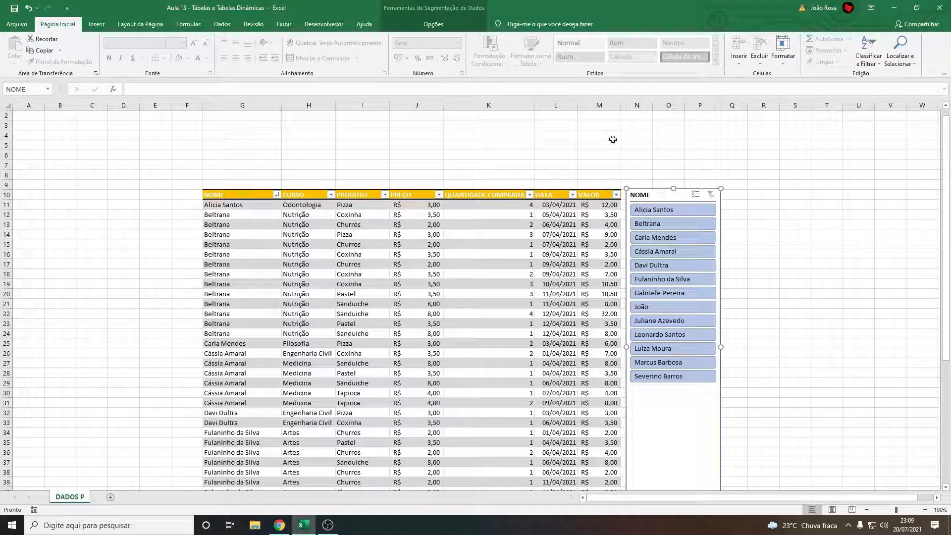
{"action": "left_click", "coordinate": [434, 24]}
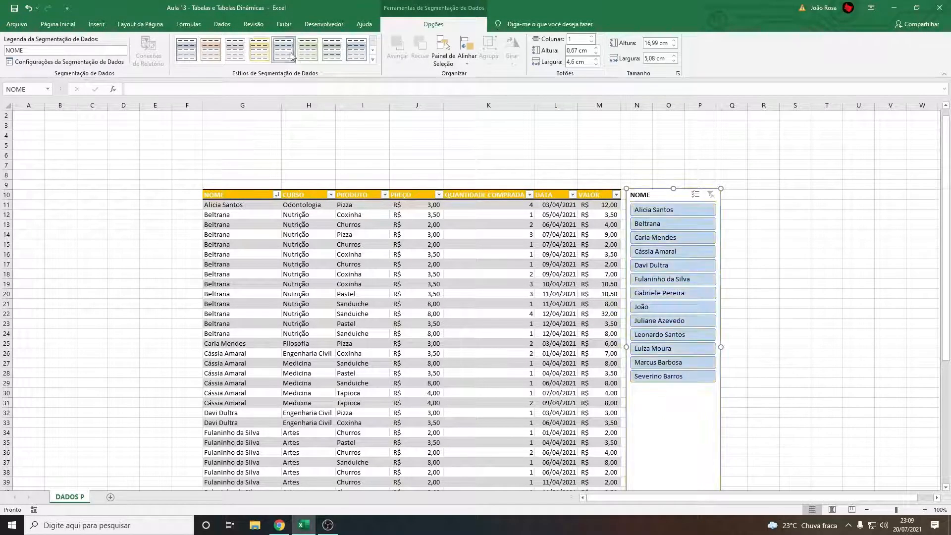
{"action": "left_click", "coordinate": [261, 56]}
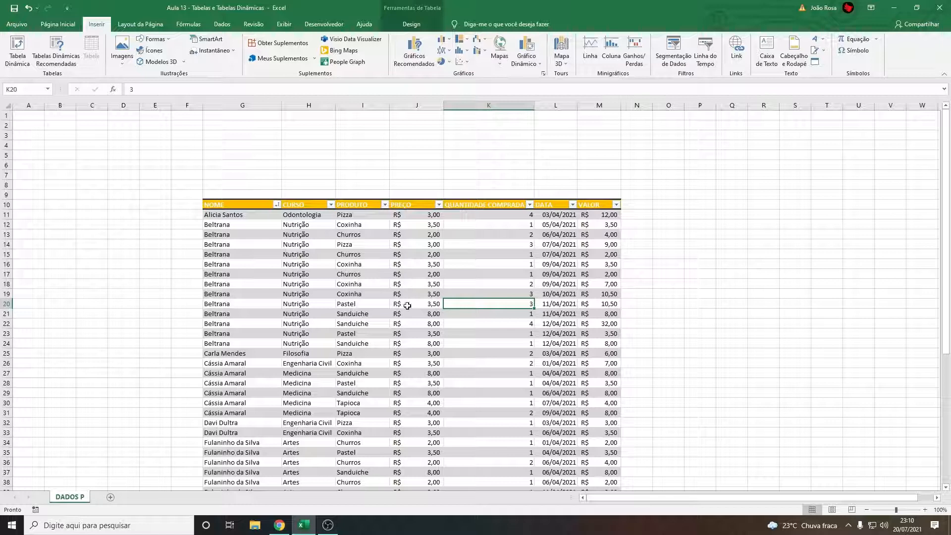
Create a pivot table on a new worksheet, using the table Tabela10 as its source
{"action": "left_click", "coordinate": [243, 266]}
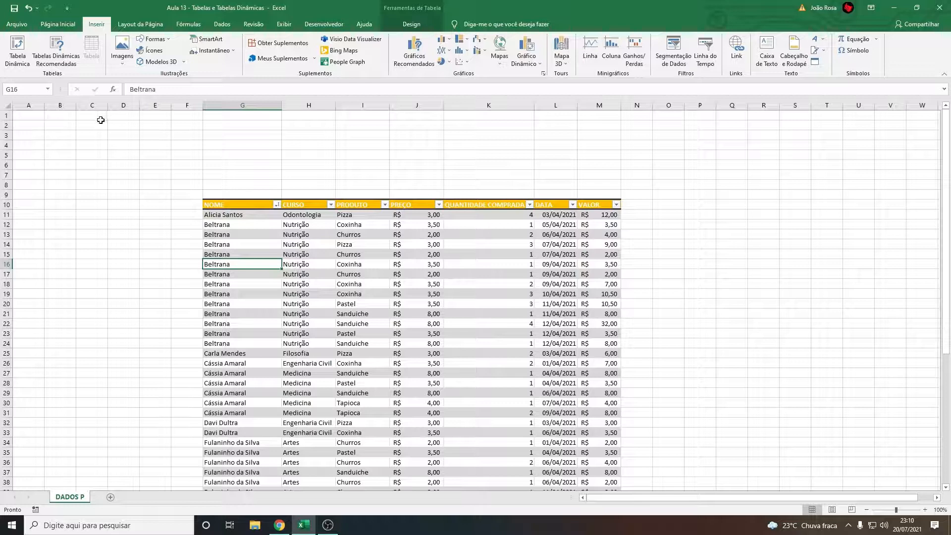
{"action": "left_click", "coordinate": [64, 26]}
{"action": "left_click", "coordinate": [97, 26]}
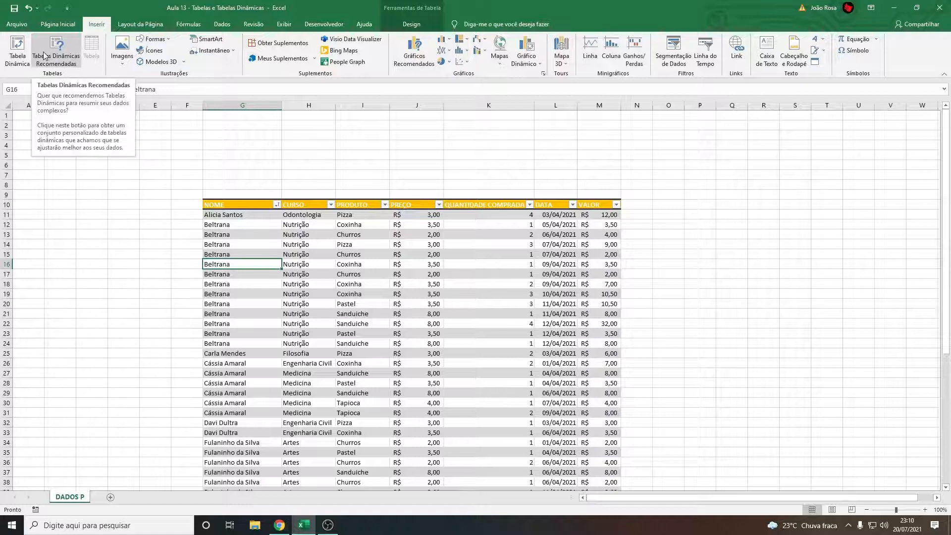
{"action": "left_click", "coordinate": [18, 67]}
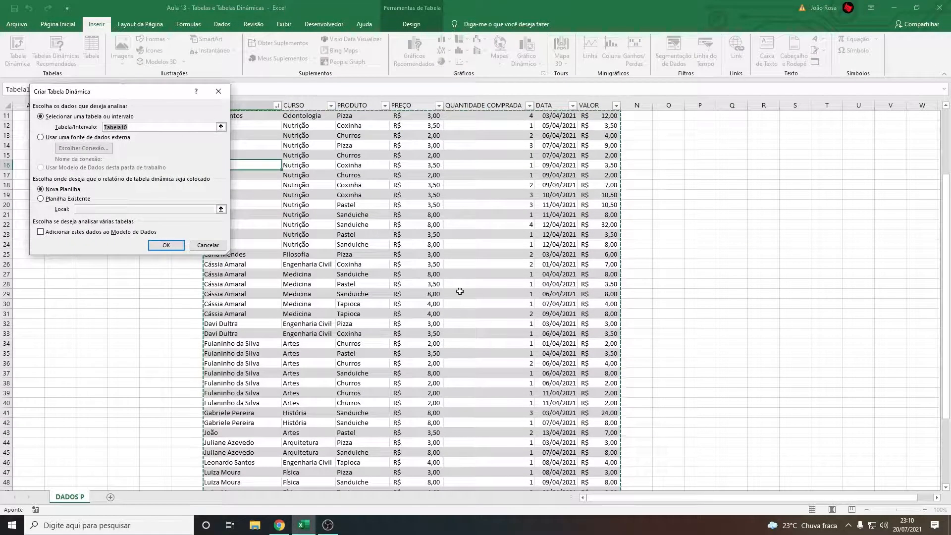
{"action": "left_click_drag", "start_coordinate": [158, 95], "coordinate": [171, 113]}
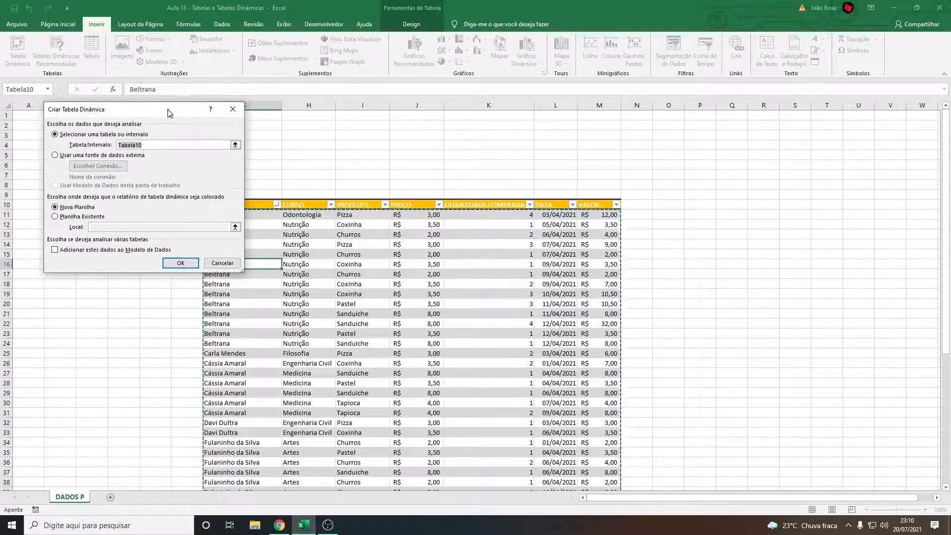
{"action": "scroll", "coordinate": [354, 217], "scroll_direction": "down", "scroll_amount": 7}
{"action": "scroll", "coordinate": [354, 217], "scroll_direction": "up", "scroll_amount": 7}
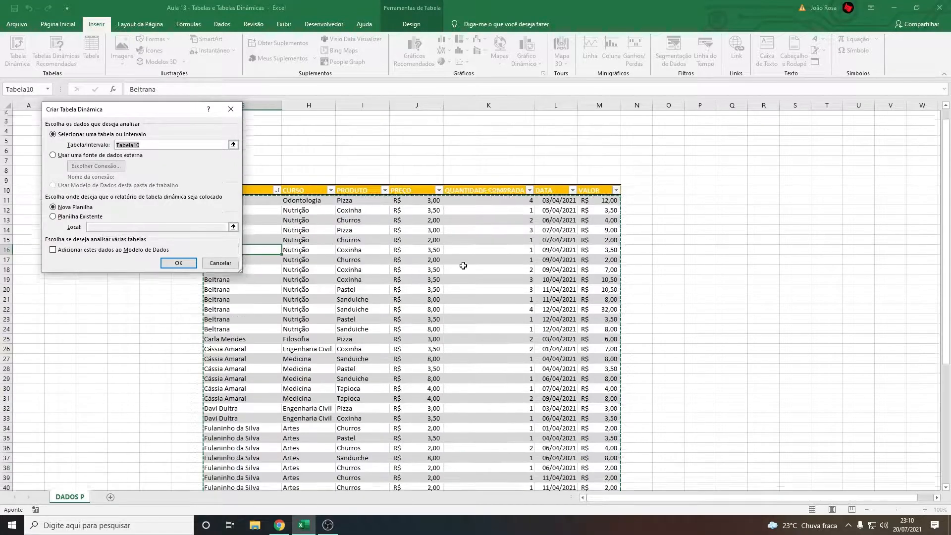
{"action": "left_click_drag", "start_coordinate": [141, 115], "coordinate": [215, 115]}
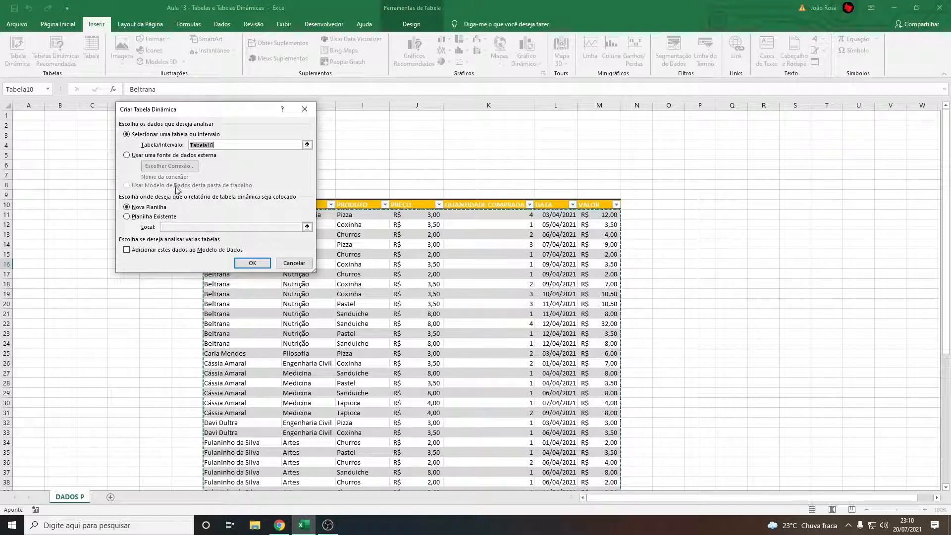
{"action": "left_click", "coordinate": [252, 264]}
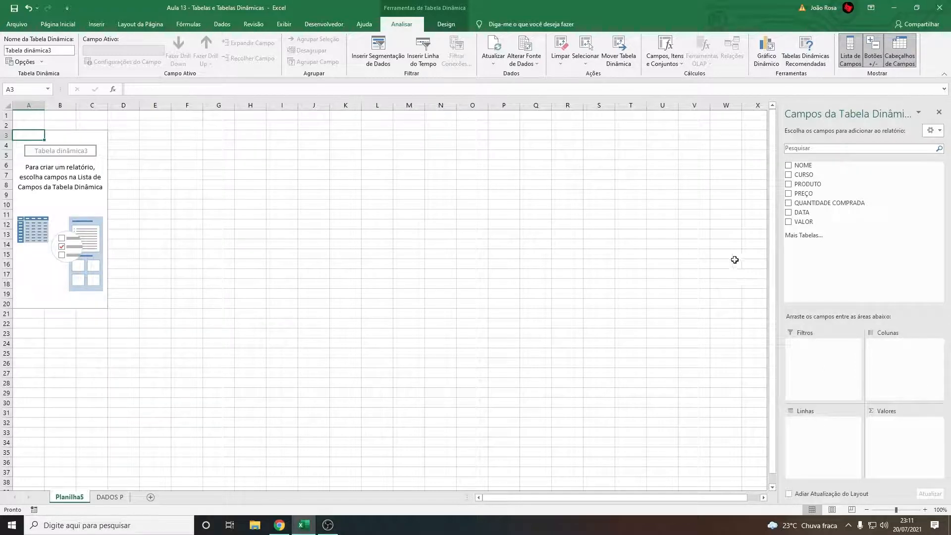
Add the NOME, CURSO, PRODUTO, PREÇO, QUANTIDADE COMPRADA, DATA and VALOR fields to the pivot table
{"action": "left_click", "coordinate": [788, 166]}
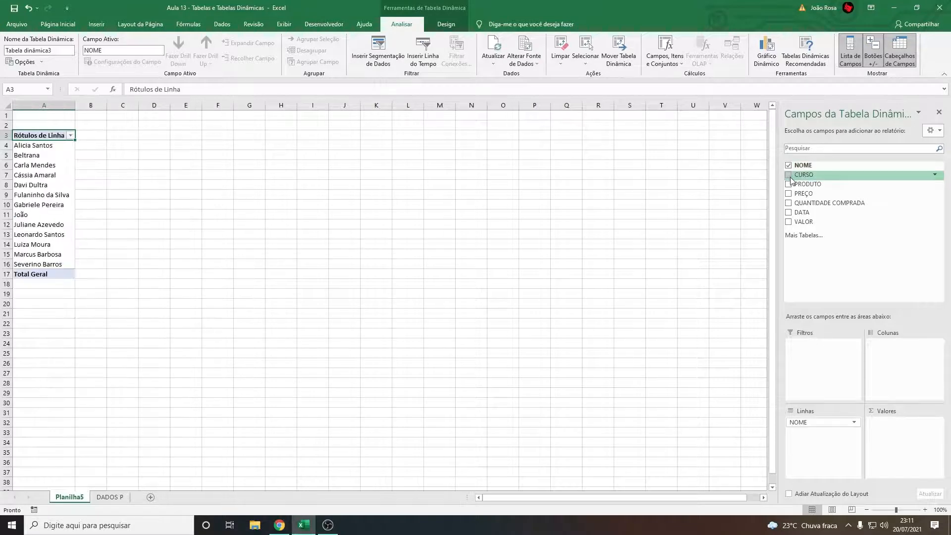
{"action": "left_click", "coordinate": [790, 175]}
{"action": "left_click", "coordinate": [788, 184]}
{"action": "left_click", "coordinate": [788, 194]}
{"action": "left_click", "coordinate": [789, 203]}
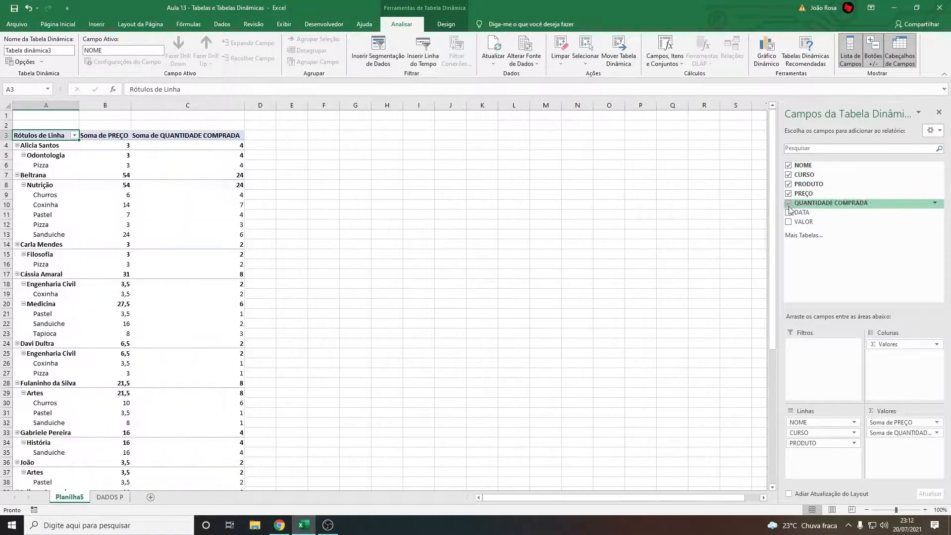
{"action": "left_click", "coordinate": [789, 212]}
{"action": "left_click", "coordinate": [789, 222]}
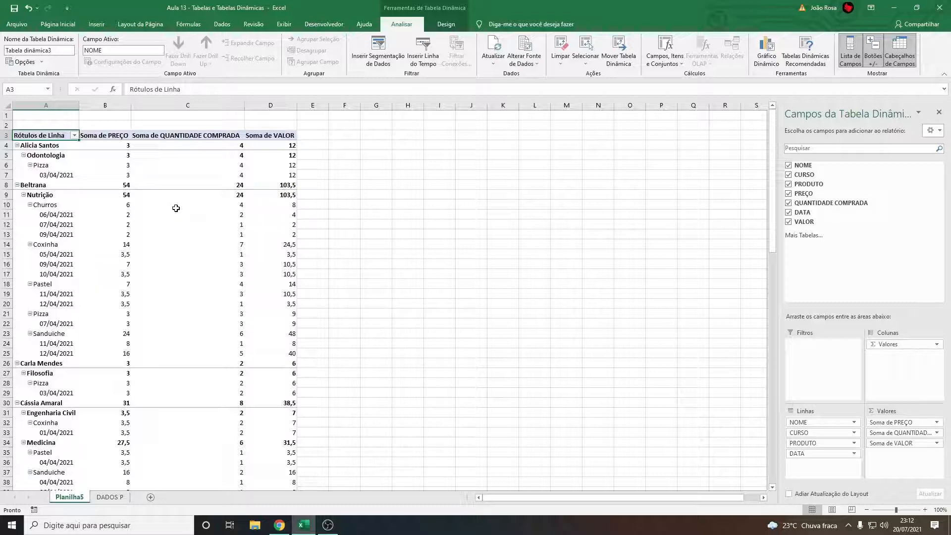
Collapse every customer in the pivot table's row labels so only one summary row per name shows
{"action": "mouse_move", "coordinate": [176, 208]}
{"action": "left_click", "coordinate": [18, 146]}
{"action": "left_click", "coordinate": [17, 155]}
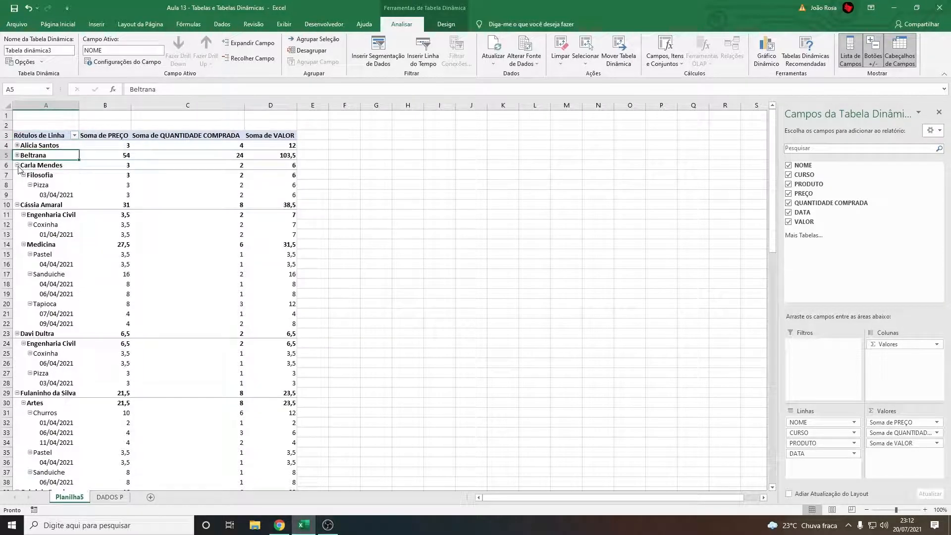
{"action": "left_click", "coordinate": [18, 166]}
{"action": "left_click", "coordinate": [18, 175]}
{"action": "left_click", "coordinate": [17, 185]}
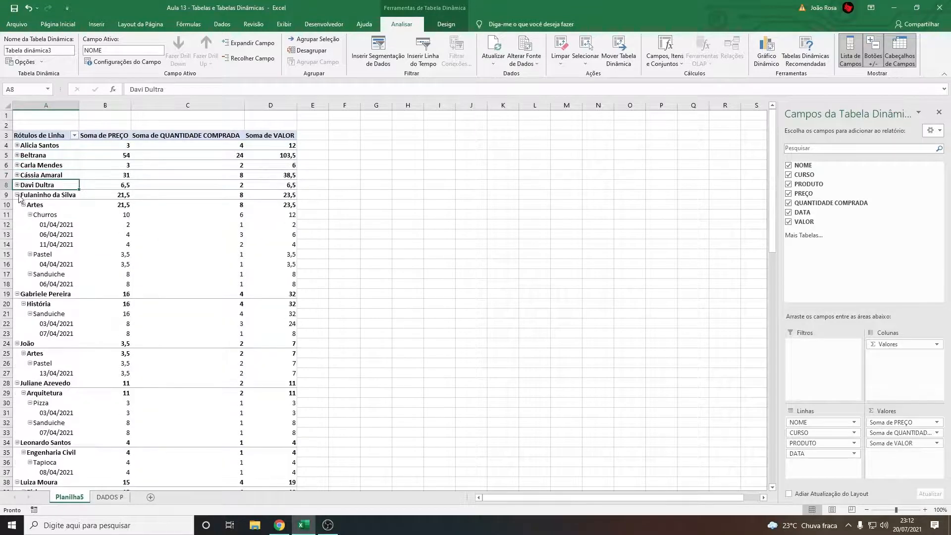
{"action": "left_click", "coordinate": [18, 195]}
{"action": "left_click", "coordinate": [17, 205]}
{"action": "left_click", "coordinate": [17, 214]}
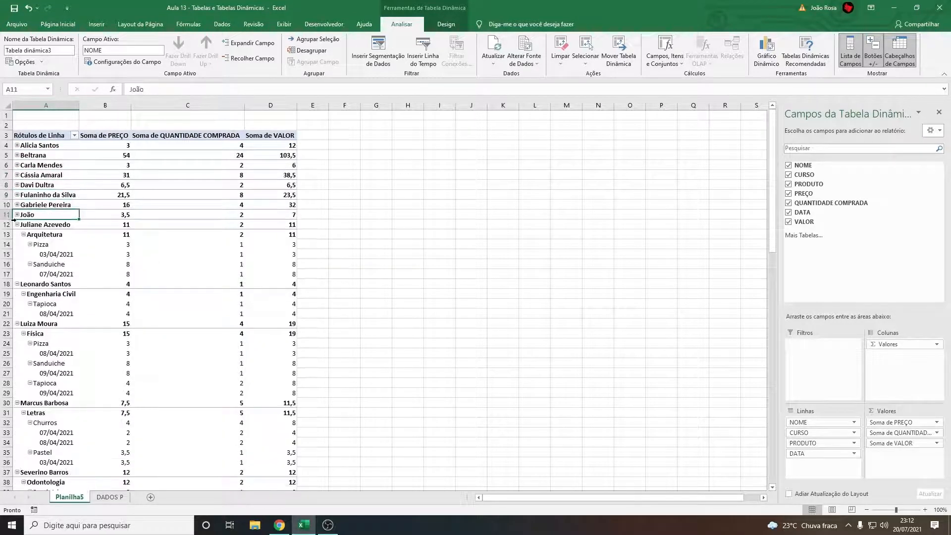
{"action": "left_click", "coordinate": [18, 224]}
{"action": "left_click", "coordinate": [17, 235]}
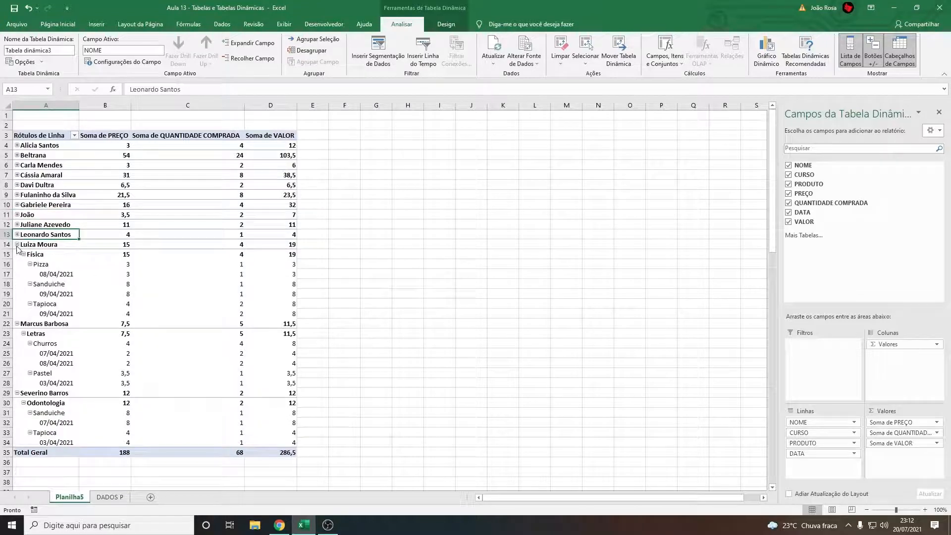
{"action": "left_click", "coordinate": [17, 324]}
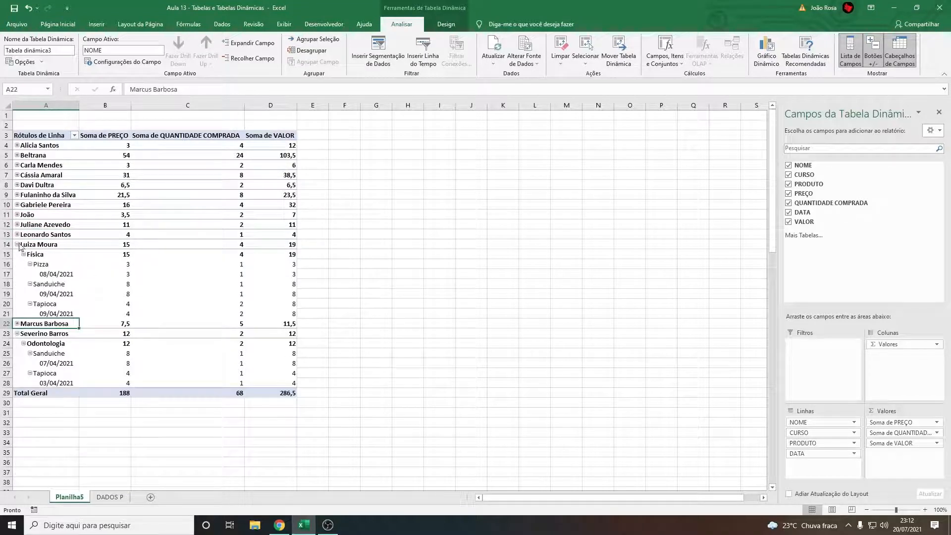
{"action": "left_click", "coordinate": [17, 244]}
{"action": "left_click", "coordinate": [17, 265]}
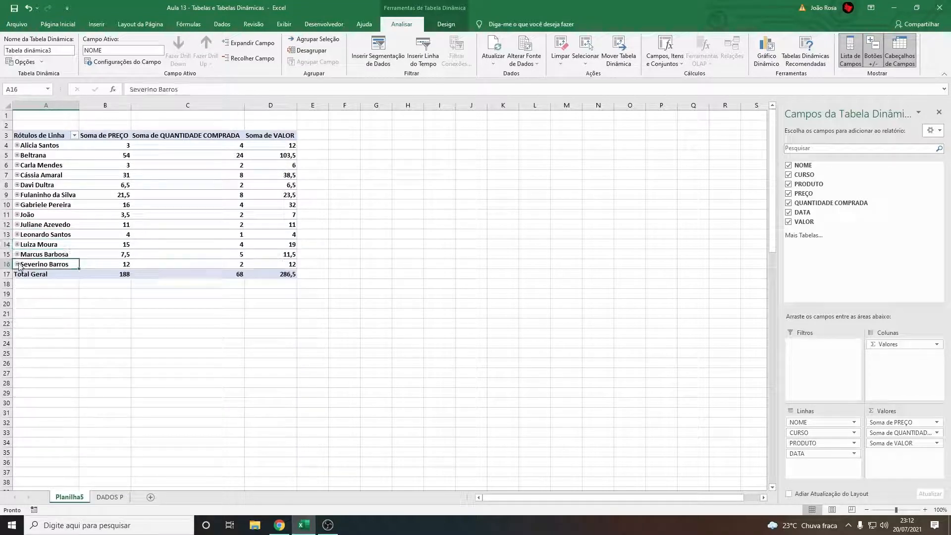
Hide and show the field list by selecting cells outside and inside the pivot table, and highlight the customer names in the row labels
{"action": "left_click", "coordinate": [86, 334]}
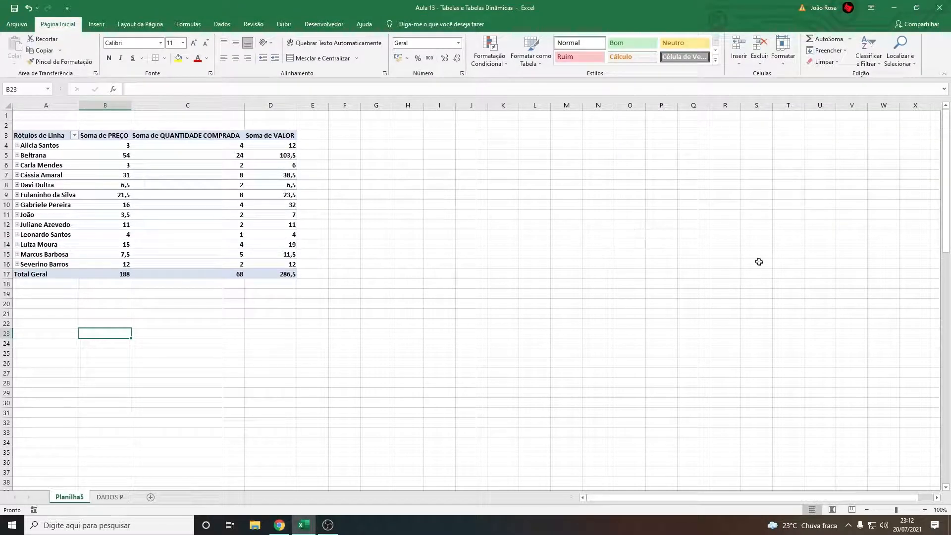
{"action": "left_click", "coordinate": [205, 235]}
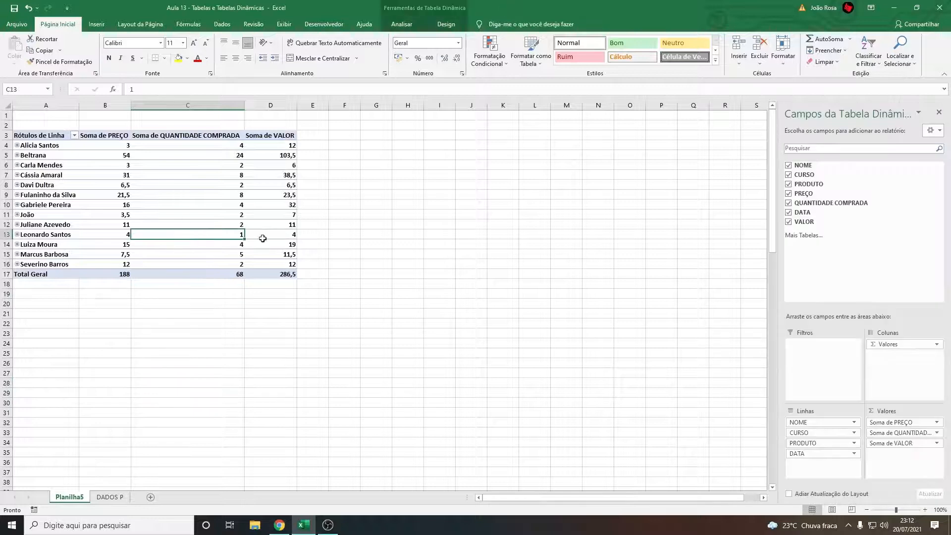
{"action": "left_click", "coordinate": [198, 365]}
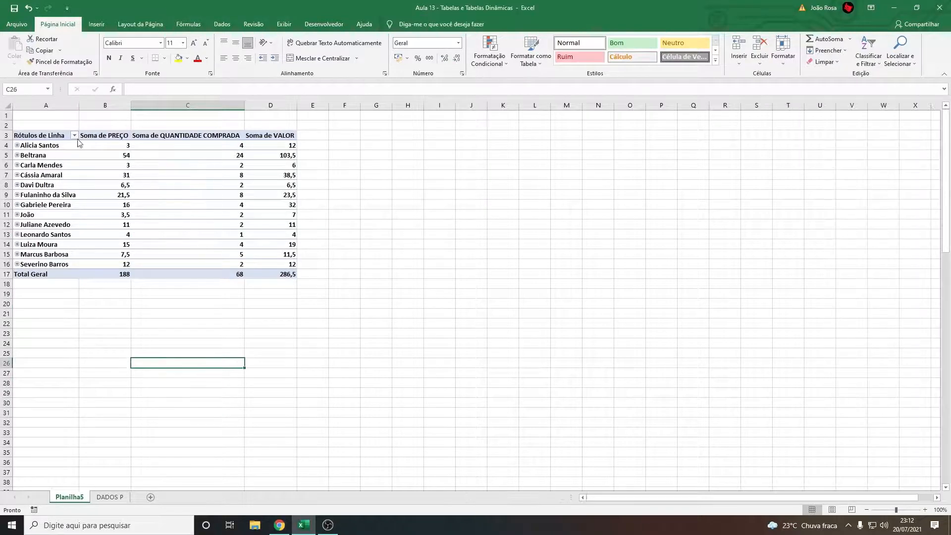
{"action": "left_click_drag", "start_coordinate": [57, 137], "coordinate": [60, 245]}
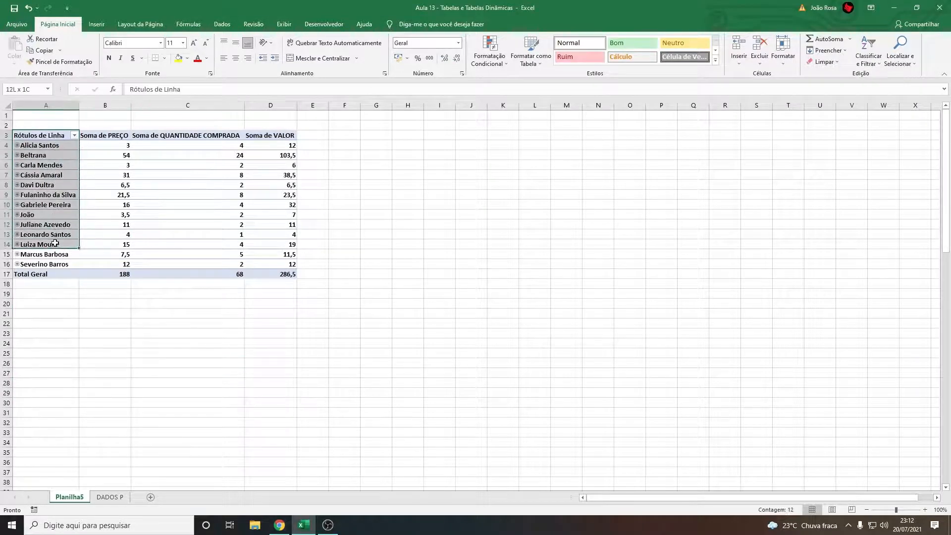
{"action": "left_click", "coordinate": [74, 319]}
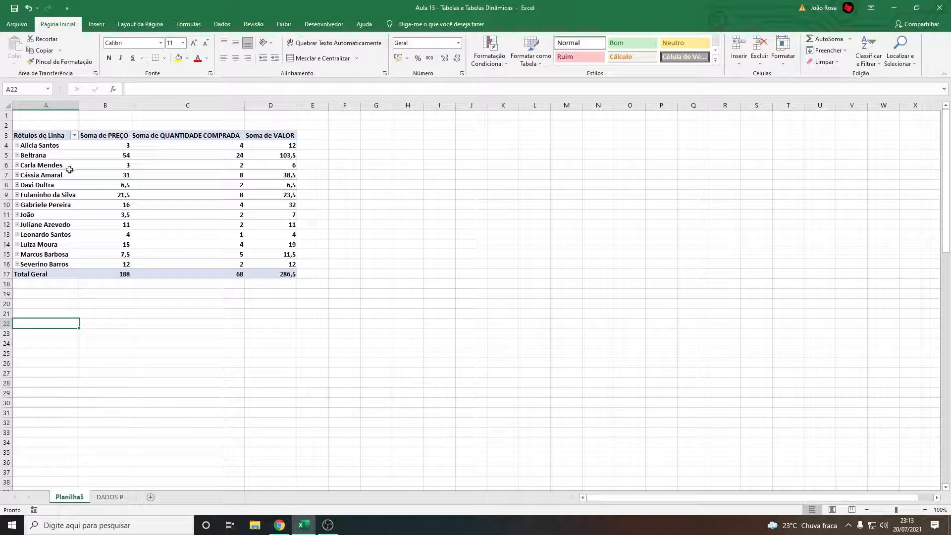
Expand the first customer through the Odontologia course and Pizza product to the purchase date, collapsing and expanding the course level along the way
{"action": "left_click", "coordinate": [17, 145]}
{"action": "left_click", "coordinate": [30, 165]}
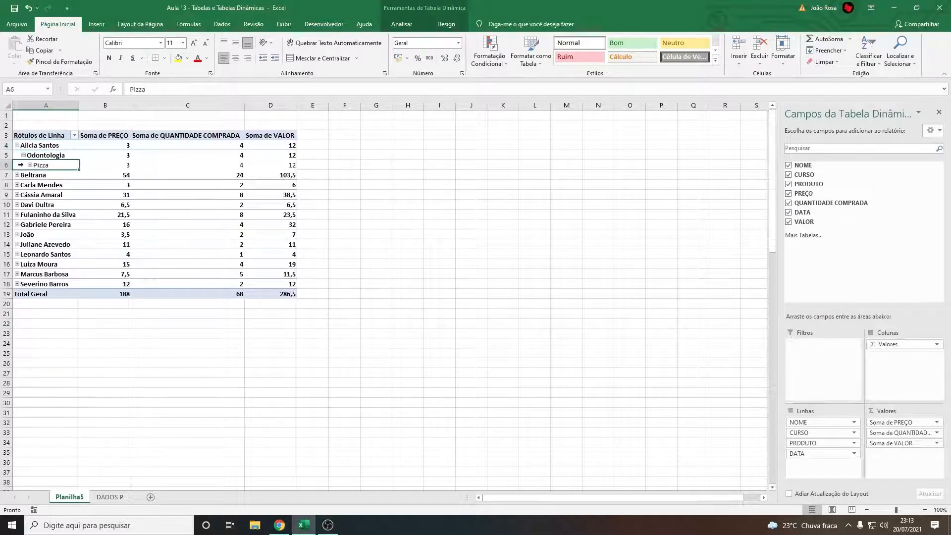
{"action": "left_click", "coordinate": [32, 156]}
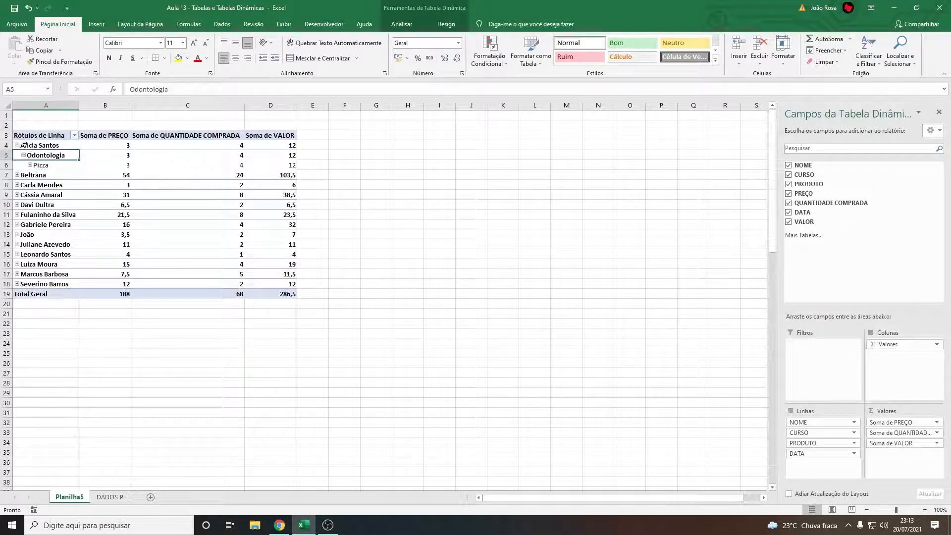
{"action": "left_click", "coordinate": [24, 156]}
{"action": "left_click", "coordinate": [24, 156]}
{"action": "left_click", "coordinate": [24, 156]}
{"action": "left_click", "coordinate": [42, 148]}
{"action": "left_click", "coordinate": [39, 156]}
{"action": "left_click", "coordinate": [23, 156]}
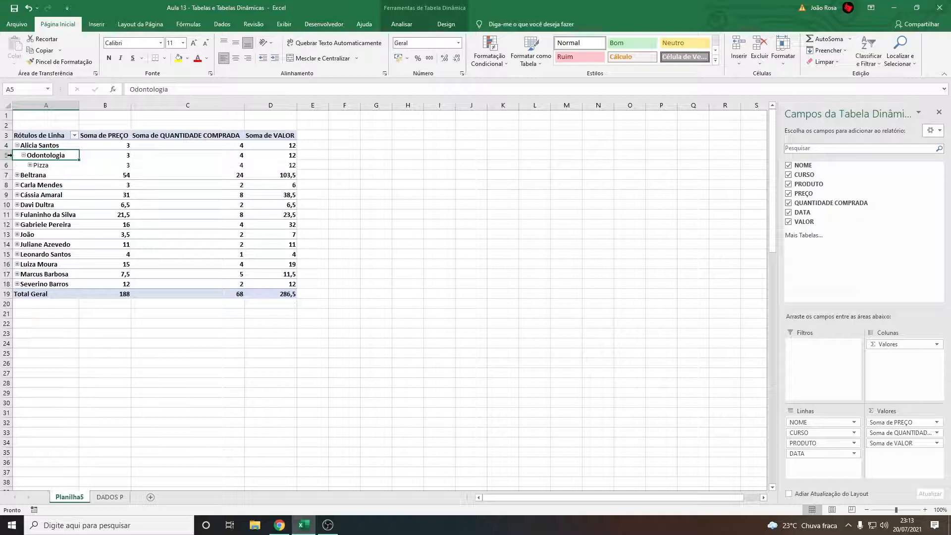
{"action": "left_click", "coordinate": [46, 166]}
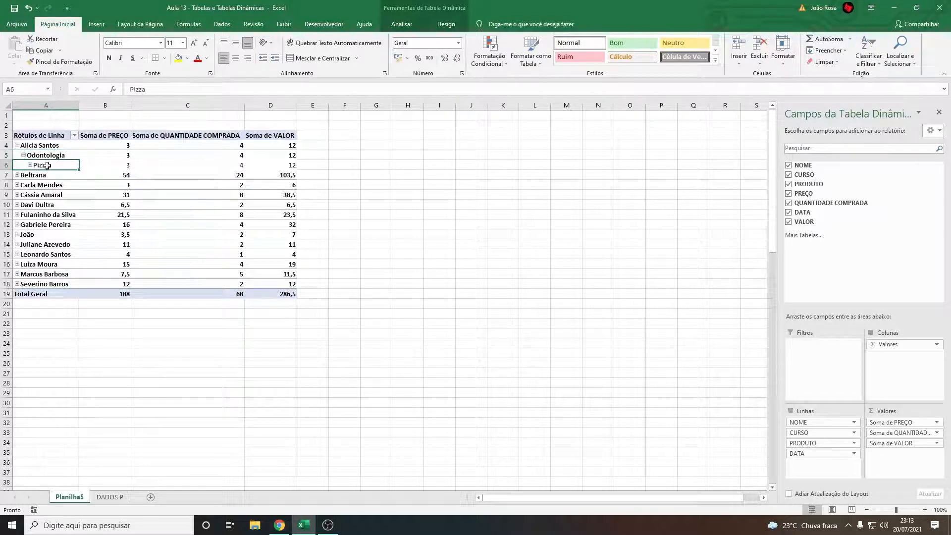
{"action": "left_click", "coordinate": [29, 165]}
{"action": "left_click", "coordinate": [54, 172]}
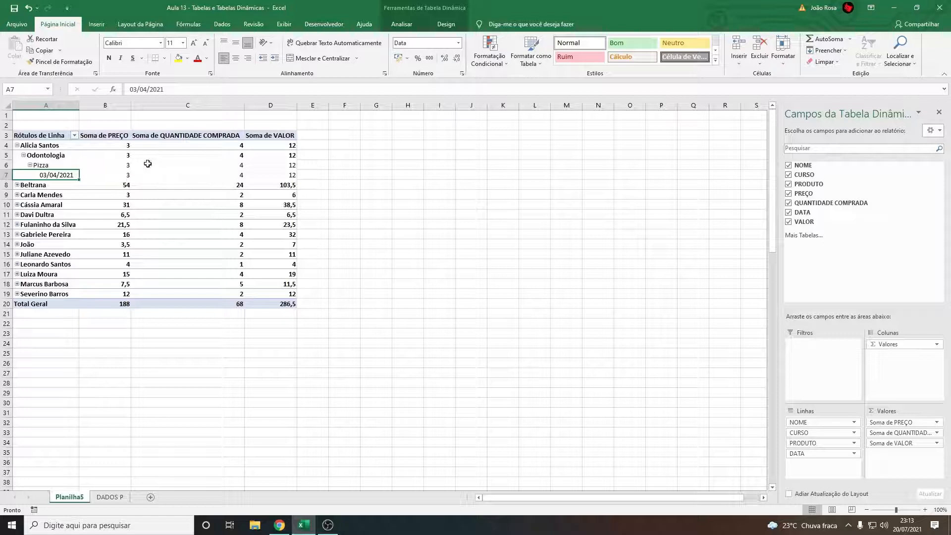
Examine the price, quantity purchased and value sums for the first customer's Pizza row
{"action": "mouse_move", "coordinate": [118, 166]}
{"action": "left_mouse_down"}
{"action": "mouse_move", "coordinate": [60, 167]}
{"action": "mouse_move", "coordinate": [117, 168]}
{"action": "mouse_move", "coordinate": [62, 167]}
{"action": "mouse_move", "coordinate": [101, 161]}
{"action": "left_mouse_up"}
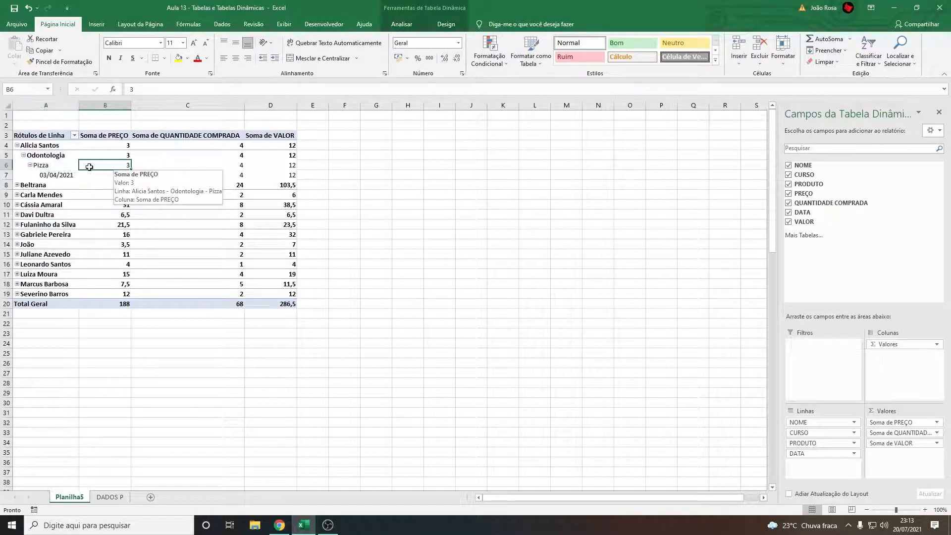
{"action": "left_click", "coordinate": [182, 169]}
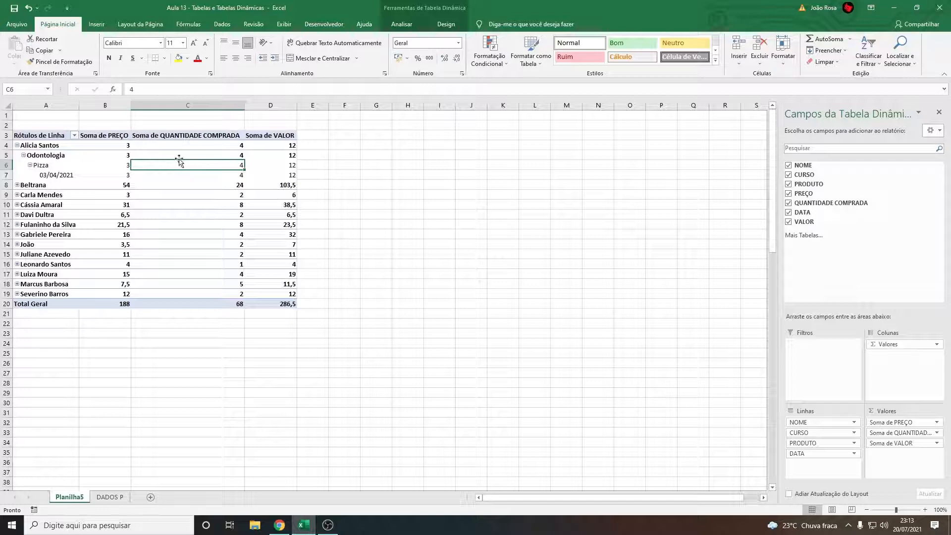
{"action": "left_click", "coordinate": [275, 167]}
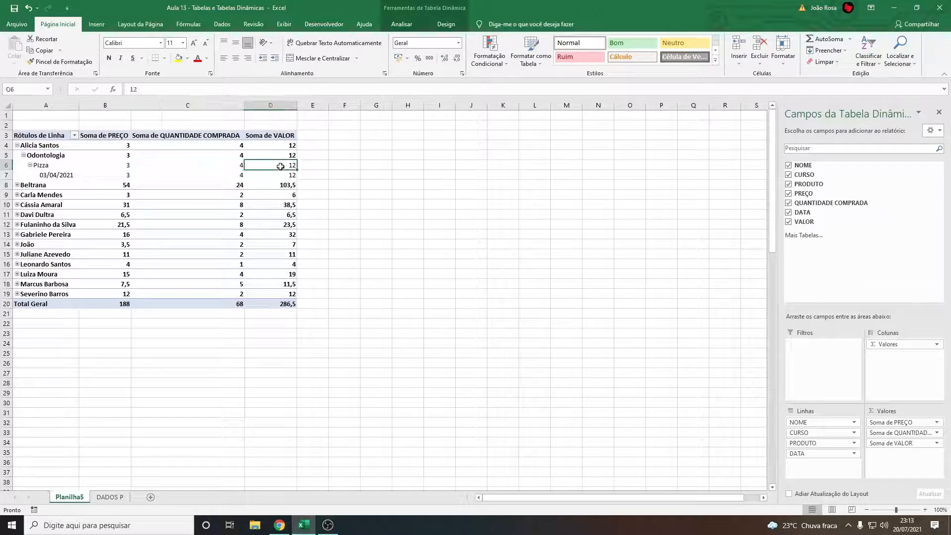
Select the first customer's row, and collapse its Pizza, Odontologia and customer levels
{"action": "left_click", "coordinate": [29, 145]}
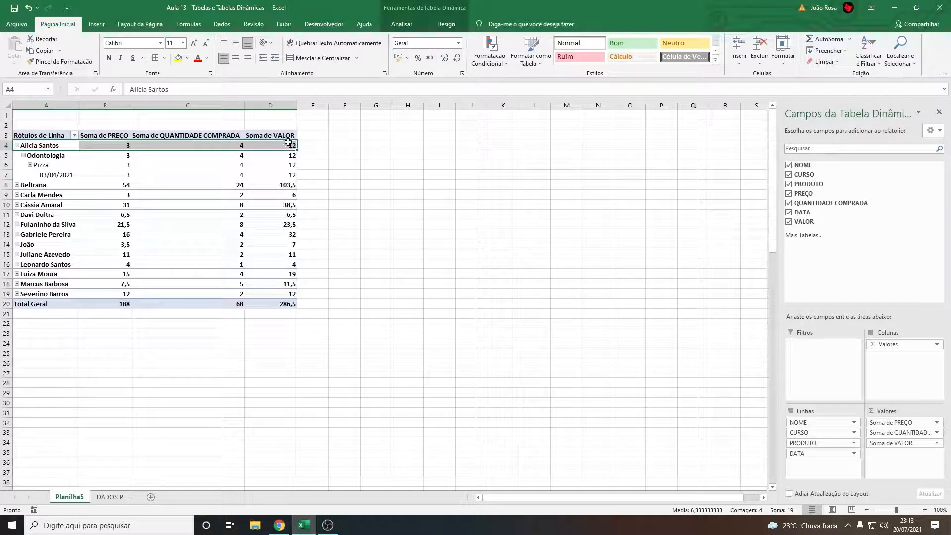
{"action": "left_click", "coordinate": [30, 165]}
{"action": "left_click", "coordinate": [24, 155]}
{"action": "left_click", "coordinate": [16, 146]}
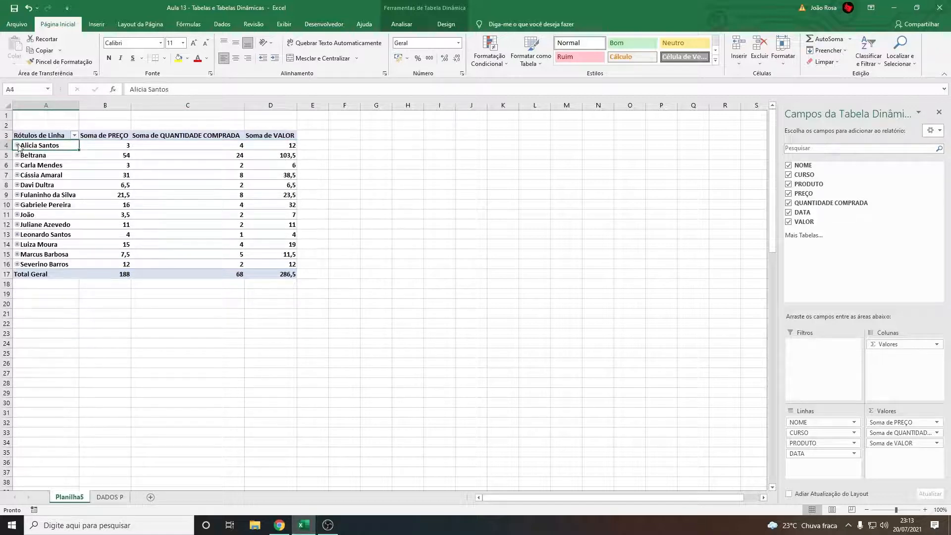
Examine the Soma de VALOR figures for the second and fourth customers and the Total Geral row
{"action": "left_click", "coordinate": [286, 157]}
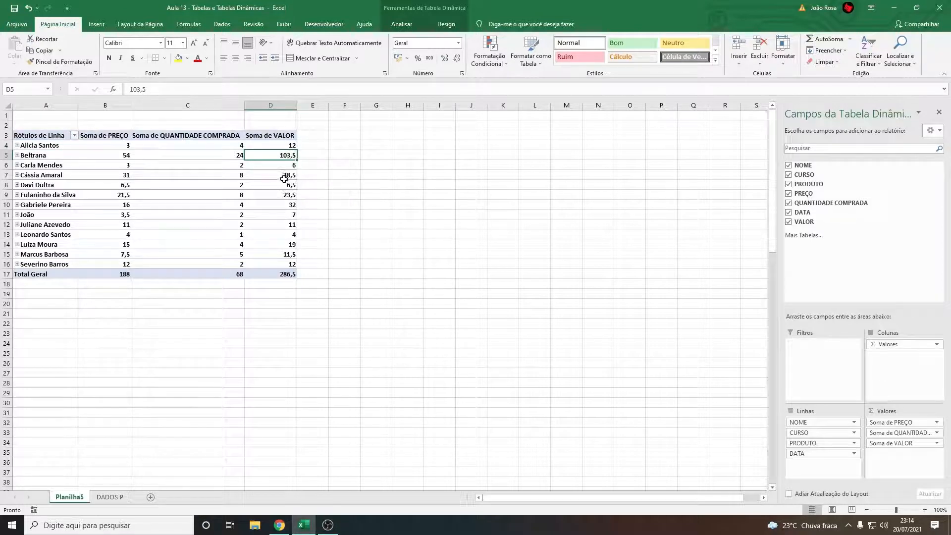
{"action": "left_click", "coordinate": [289, 176]}
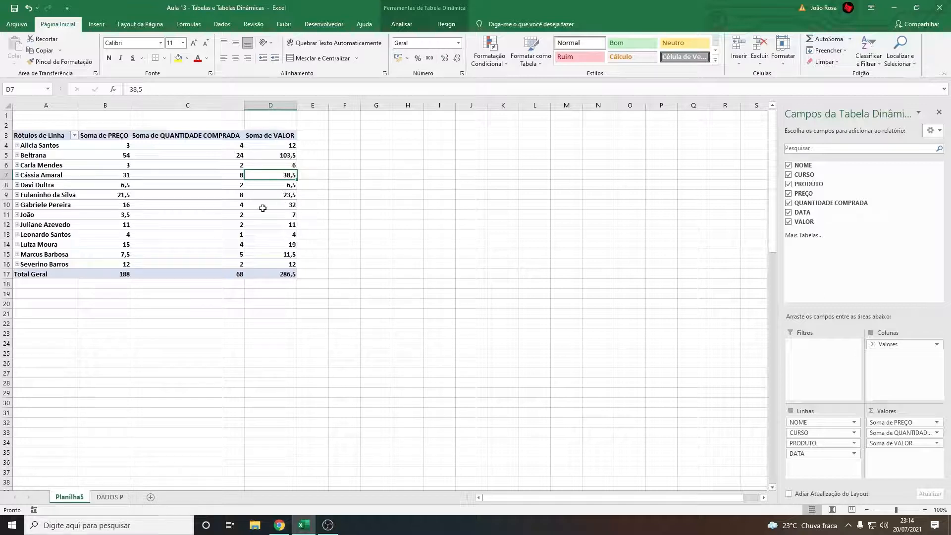
{"action": "left_click", "coordinate": [291, 275]}
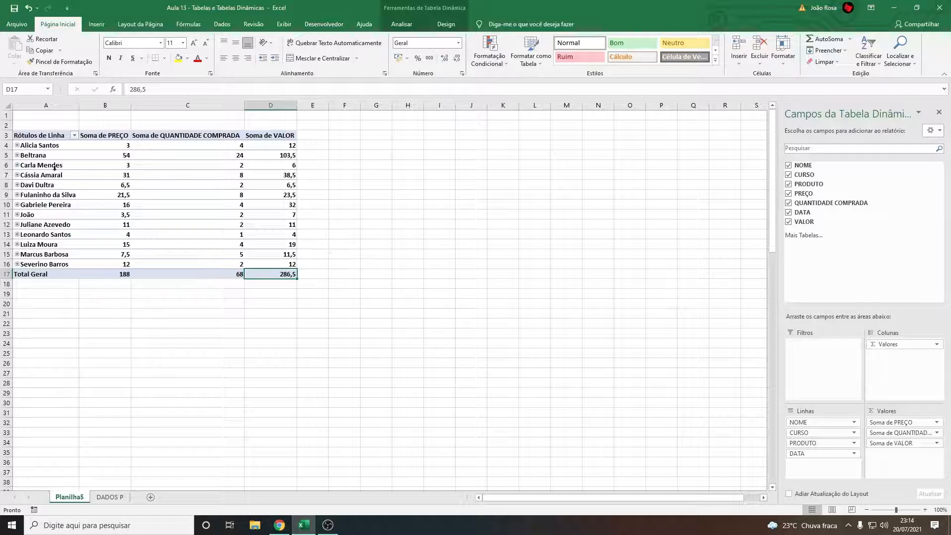
Expand the third and second customers, and collapse and re-expand the second customer's Nutrição course
{"action": "left_click", "coordinate": [17, 165]}
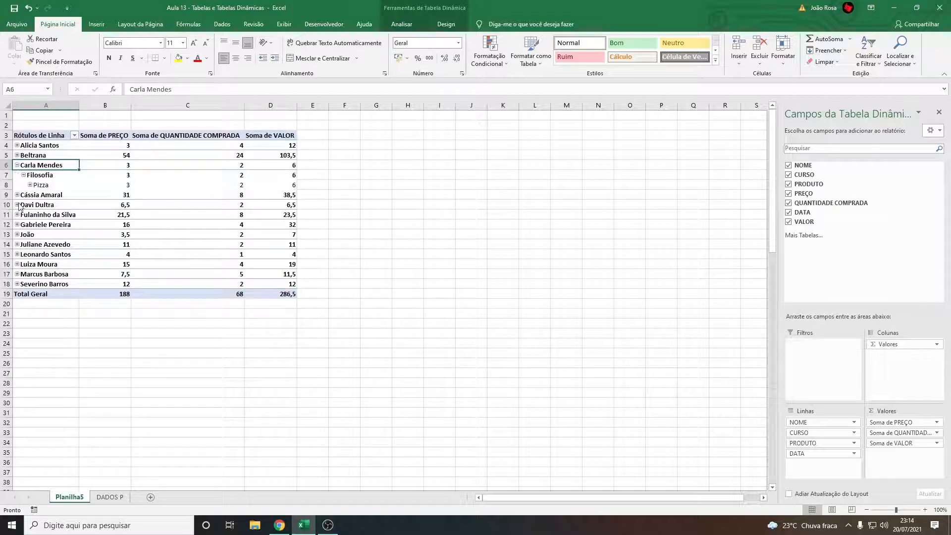
{"action": "left_click", "coordinate": [17, 155]}
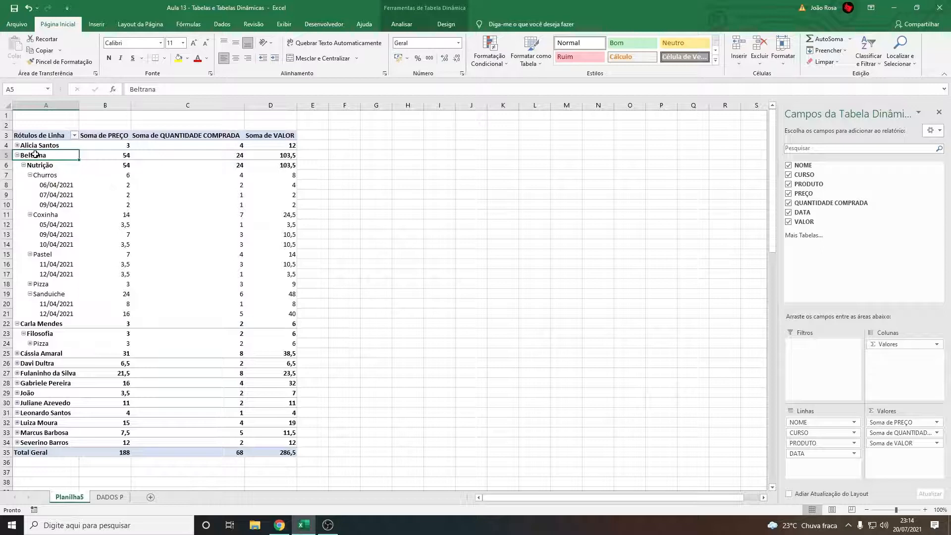
{"action": "left_click", "coordinate": [23, 165]}
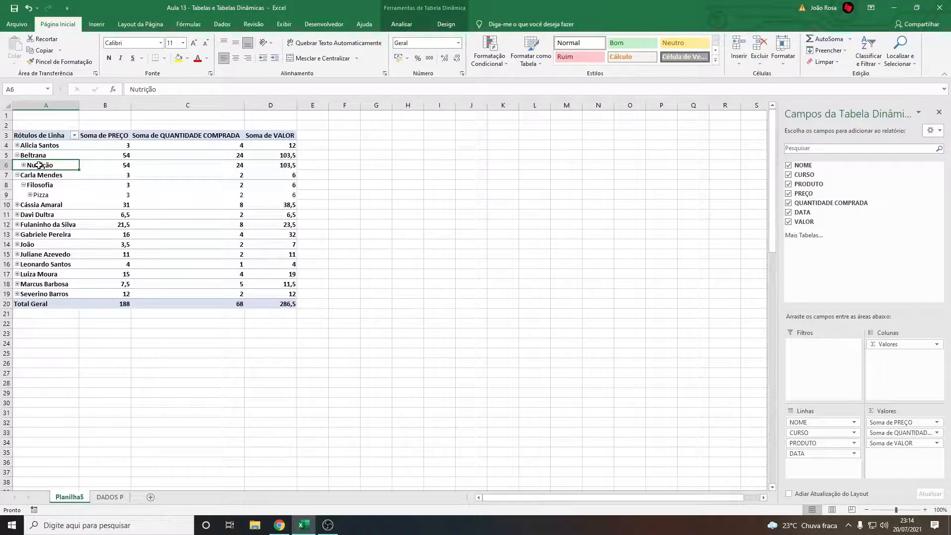
{"action": "left_click", "coordinate": [23, 165]}
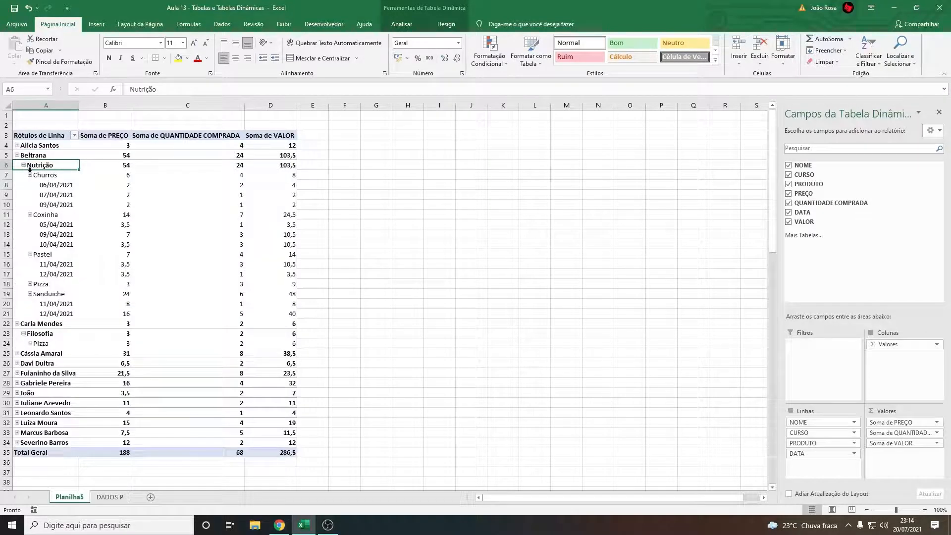
Go through the Churros, Coxinha, Pastel and Sanduiche rows under Nutrição, and expand Pizza to its purchase date
{"action": "left_click", "coordinate": [38, 175]}
{"action": "left_click", "coordinate": [45, 217]}
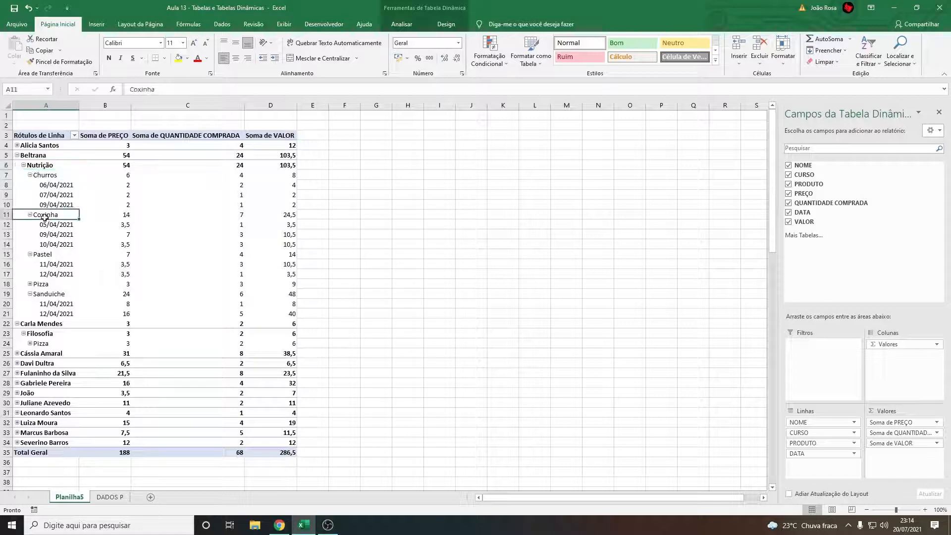
{"action": "left_click", "coordinate": [44, 253]}
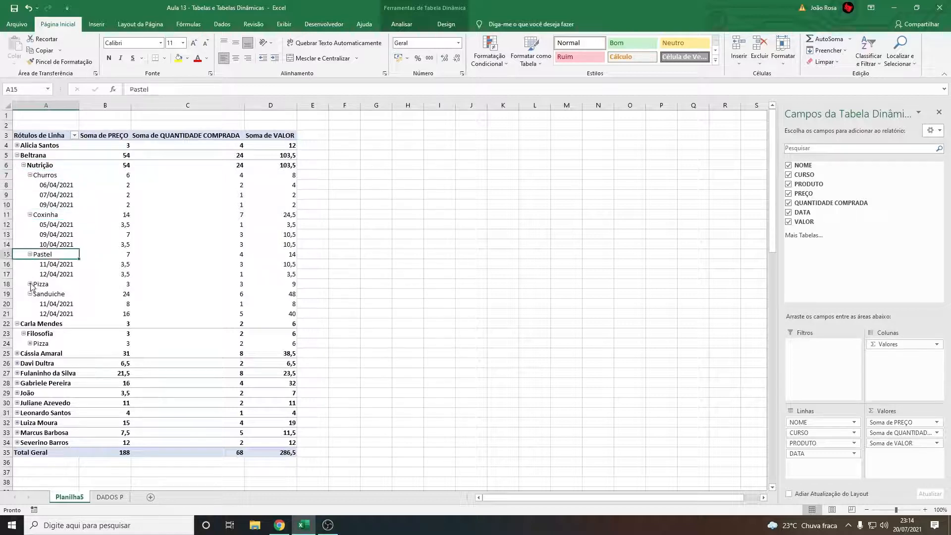
{"action": "left_click", "coordinate": [30, 284]}
{"action": "left_click", "coordinate": [45, 304]}
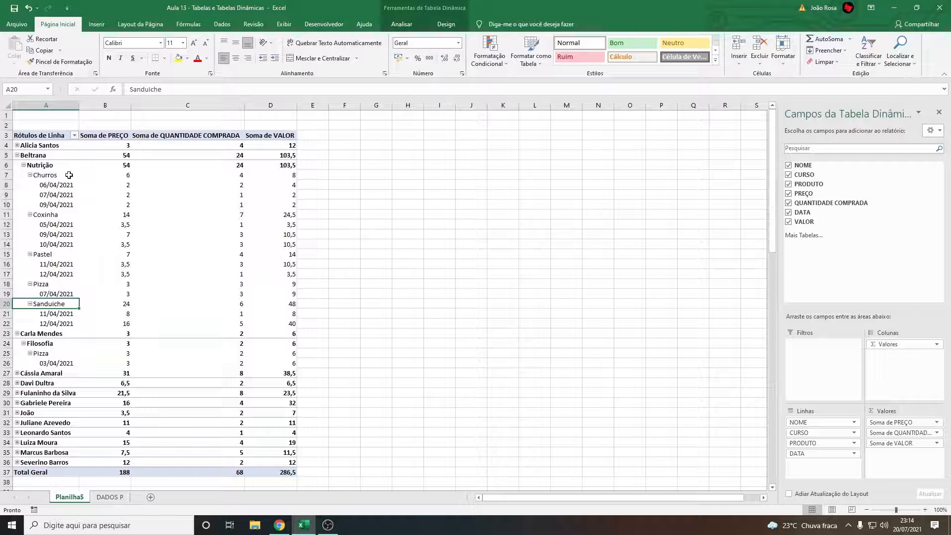
Examine the Churros row under Nutrição and its three purchase dates
{"action": "left_click", "coordinate": [50, 175]}
{"action": "left_click", "coordinate": [45, 186]}
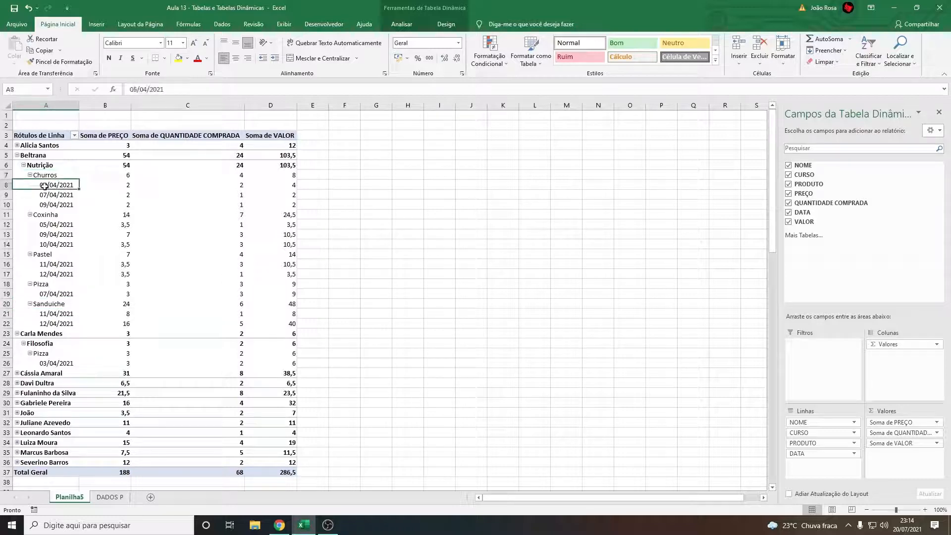
{"action": "left_click", "coordinate": [60, 195]}
{"action": "left_click", "coordinate": [54, 207]}
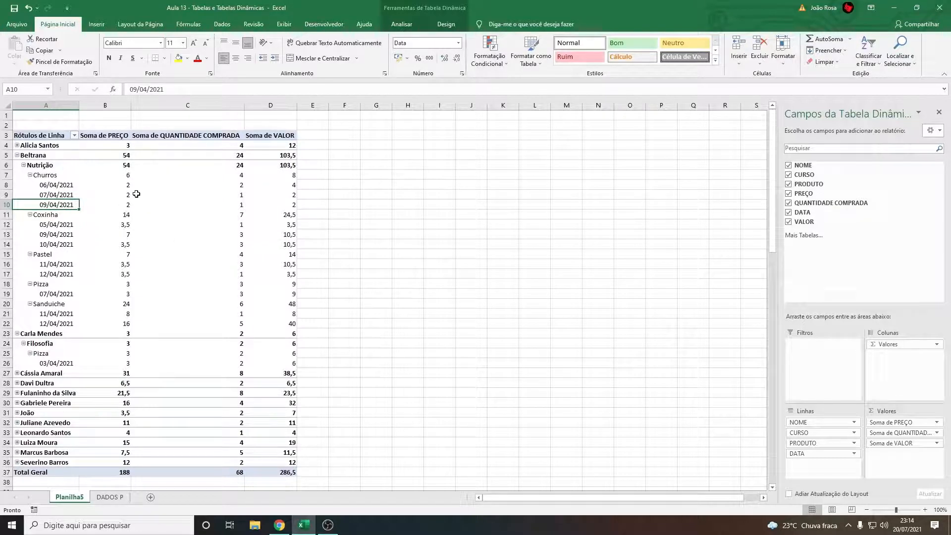
Examine the price, quantity and value for each of the three Churros purchase dates under Nutrição
{"action": "left_click", "coordinate": [94, 186]}
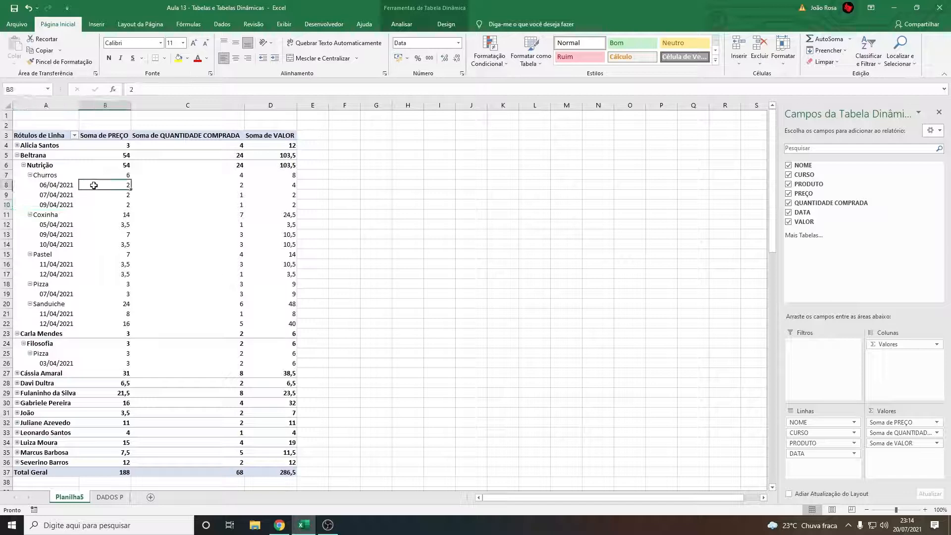
{"action": "key", "text": "Down"}
{"action": "left_click", "coordinate": [123, 187]}
{"action": "left_click", "coordinate": [196, 186]}
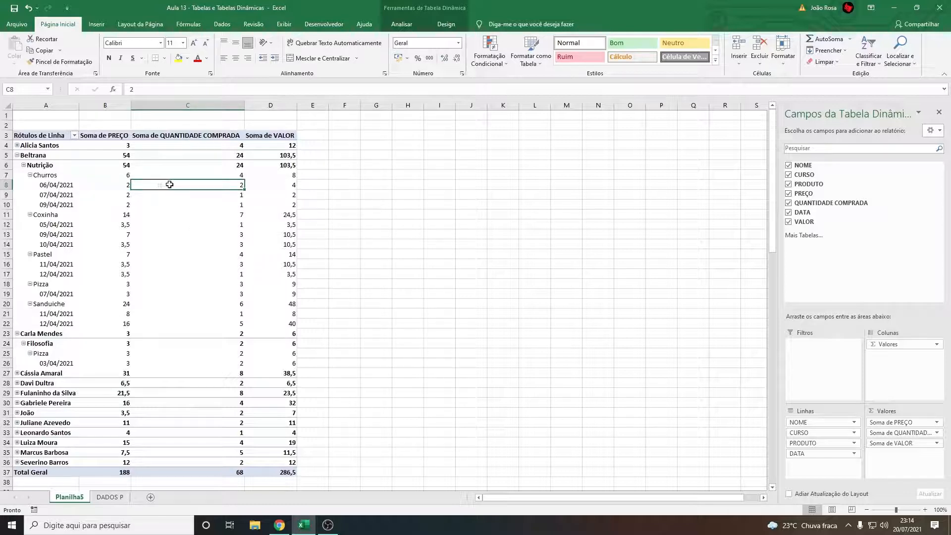
{"action": "left_click", "coordinate": [225, 197]}
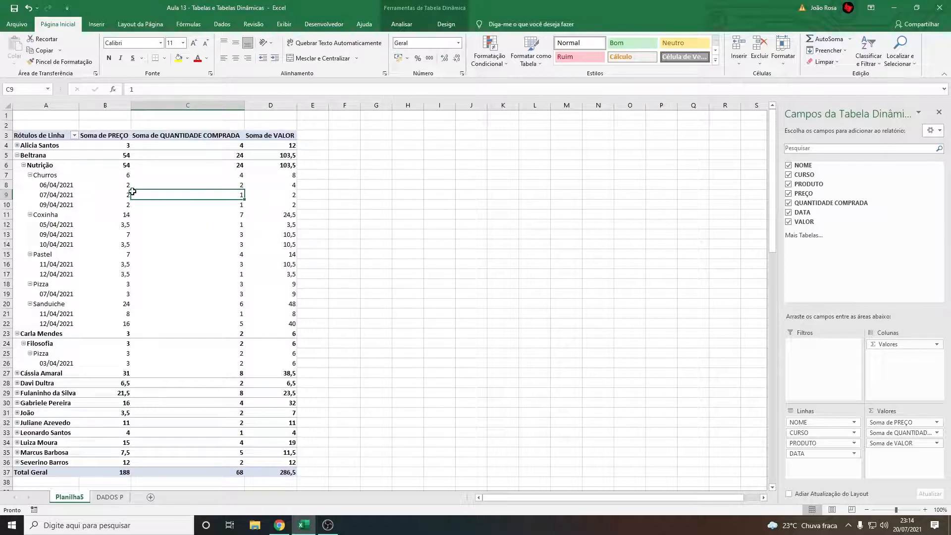
{"action": "left_click", "coordinate": [277, 197]}
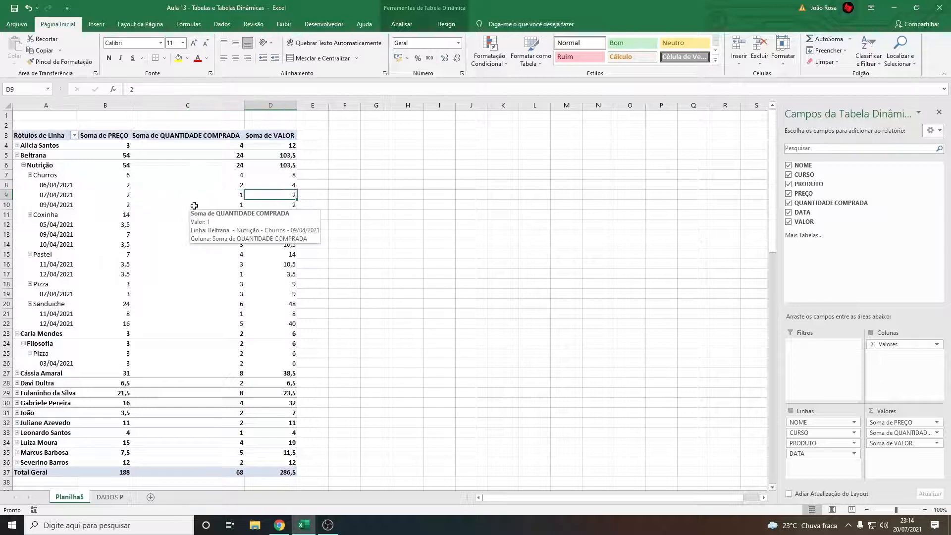
{"action": "left_click", "coordinate": [194, 205]}
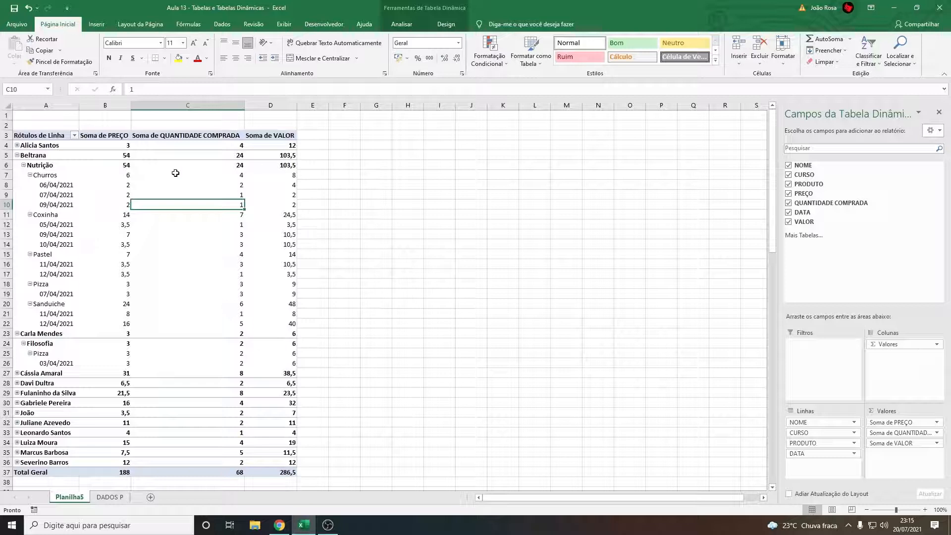
Collapse the second and third customers in the pivot table to their summary rows
{"action": "mouse_move", "coordinate": [229, 178]}
{"action": "mouse_move", "coordinate": [199, 266]}
{"action": "left_click", "coordinate": [17, 155]}
{"action": "left_click", "coordinate": [17, 165]}
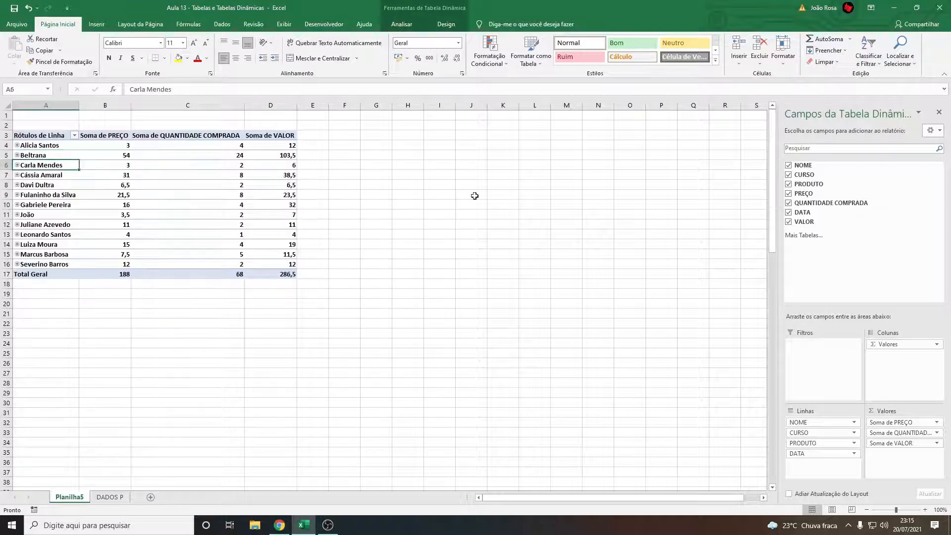
Examine the collapsed customer names under the Rótulos de Linha heading
{"action": "left_click", "coordinate": [45, 180]}
{"action": "left_click", "coordinate": [57, 158]}
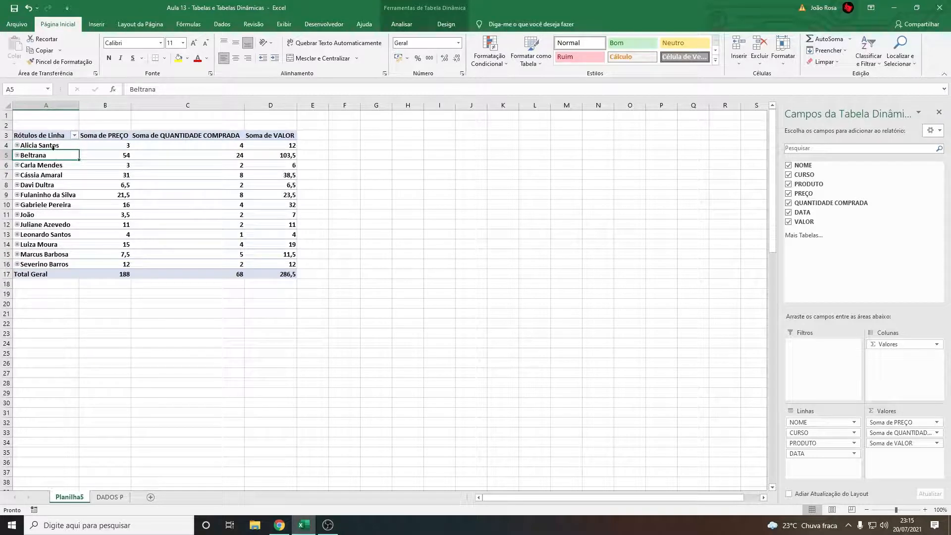
{"action": "left_click_drag", "start_coordinate": [52, 147], "coordinate": [48, 272]}
{"action": "left_click", "coordinate": [50, 157]}
{"action": "left_click_drag", "start_coordinate": [53, 146], "coordinate": [52, 256]}
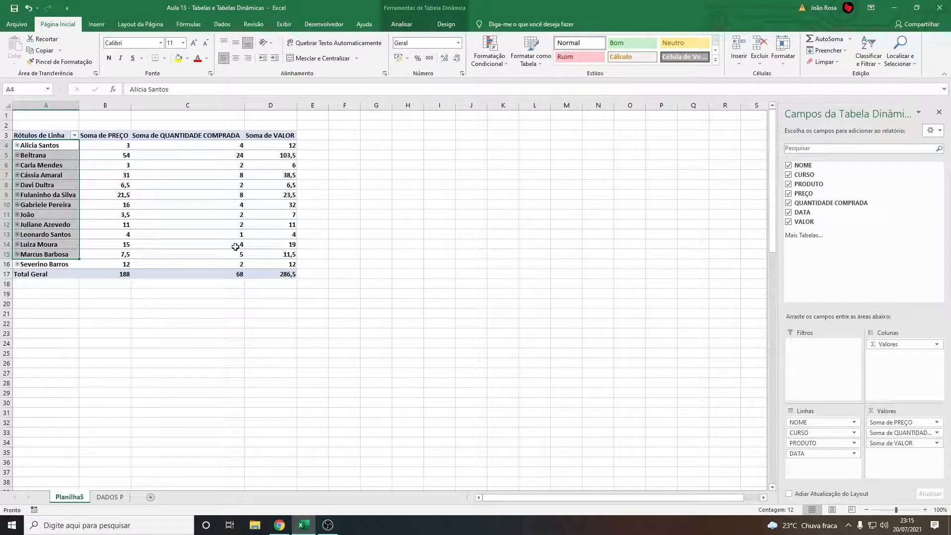
{"action": "left_click", "coordinate": [43, 135]}
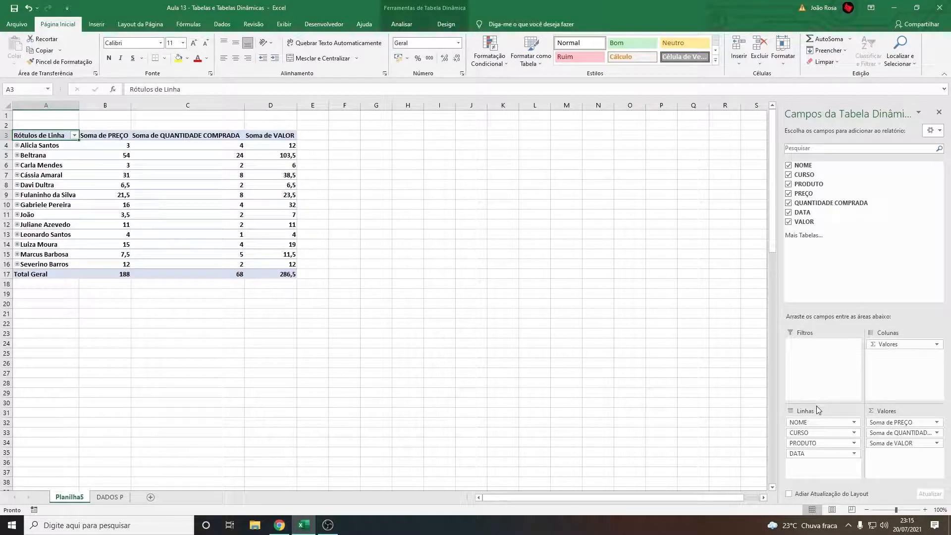
Move the CURSO row field above NOME so the pivot table groups by course first
{"action": "left_click", "coordinate": [809, 434]}
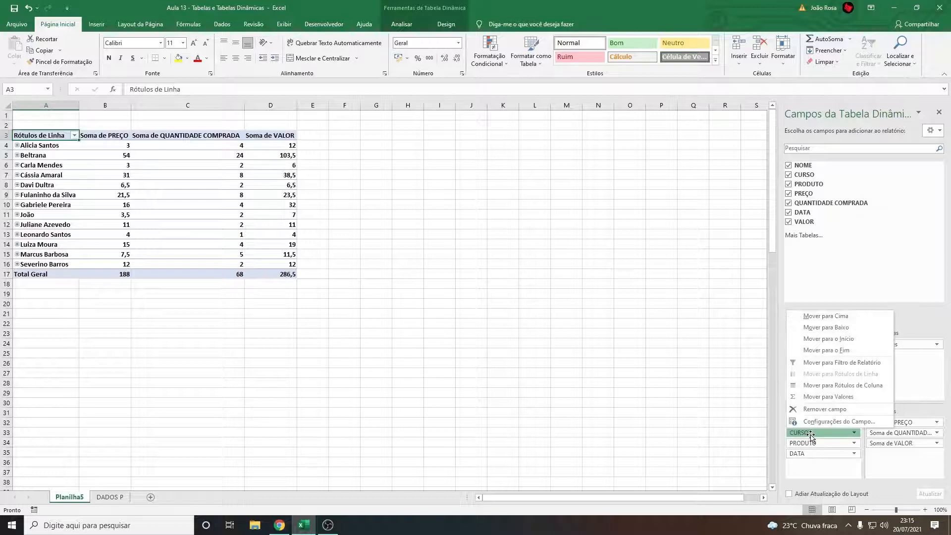
{"action": "left_click", "coordinate": [820, 434]}
{"action": "left_click", "coordinate": [821, 434]}
{"action": "left_click_drag", "start_coordinate": [821, 435], "coordinate": [826, 421]}
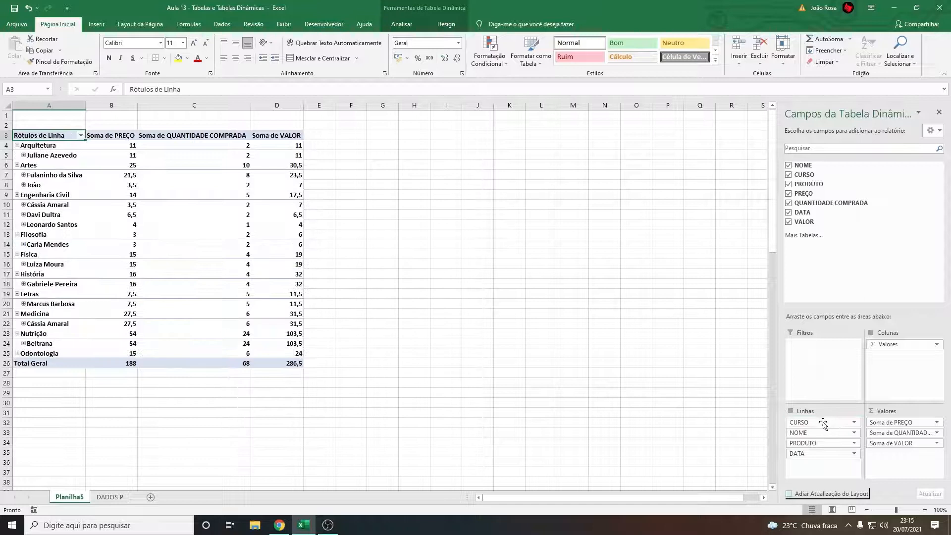
Collapse each course from Arquitetura through Nutrição to its summary row
{"action": "left_click", "coordinate": [16, 145]}
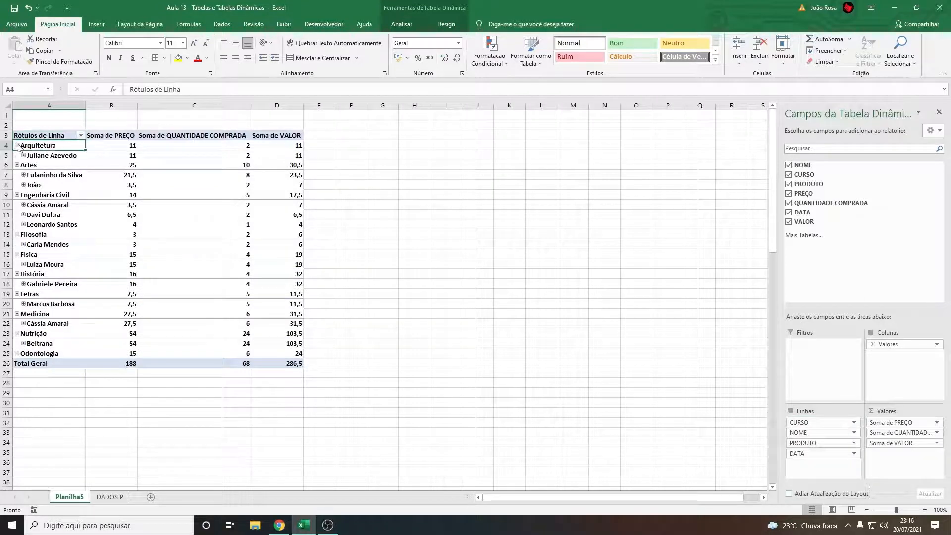
{"action": "left_click", "coordinate": [18, 155]}
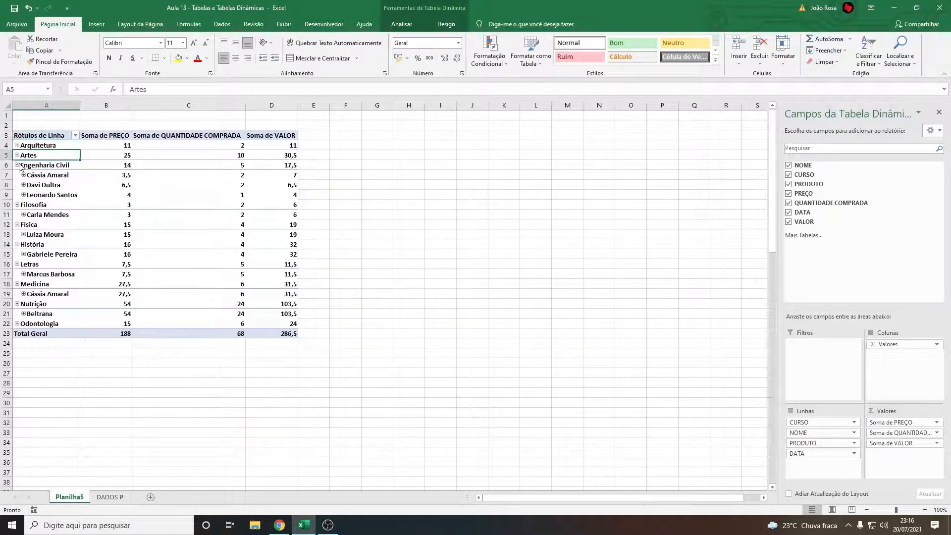
{"action": "left_click", "coordinate": [17, 165]}
{"action": "left_click", "coordinate": [17, 175]}
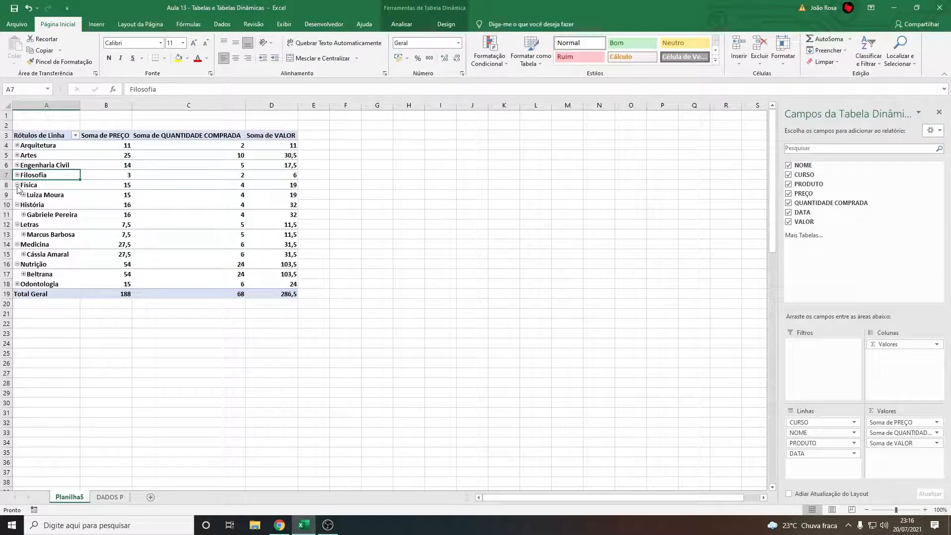
{"action": "left_click", "coordinate": [17, 185]}
{"action": "left_click", "coordinate": [17, 195]}
{"action": "left_click", "coordinate": [17, 205]}
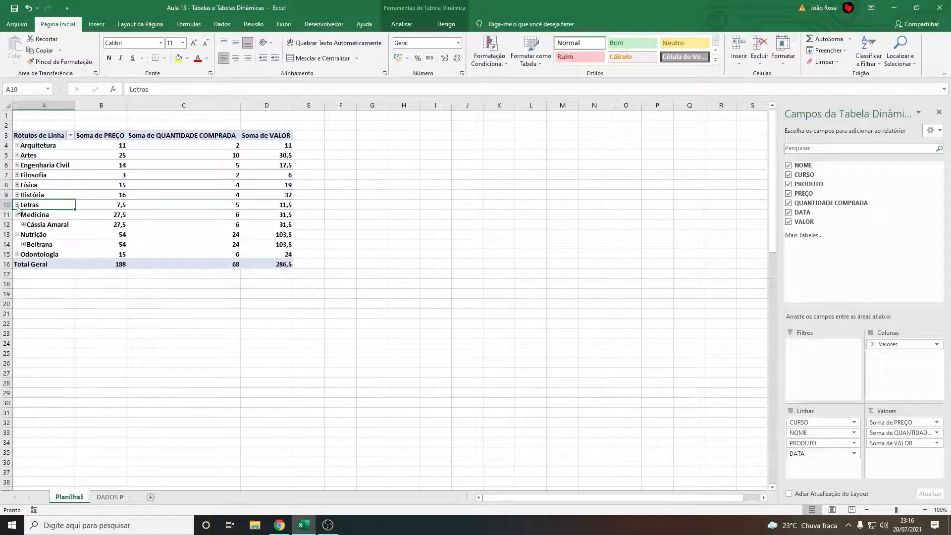
{"action": "left_click", "coordinate": [17, 214]}
{"action": "left_click", "coordinate": [17, 224]}
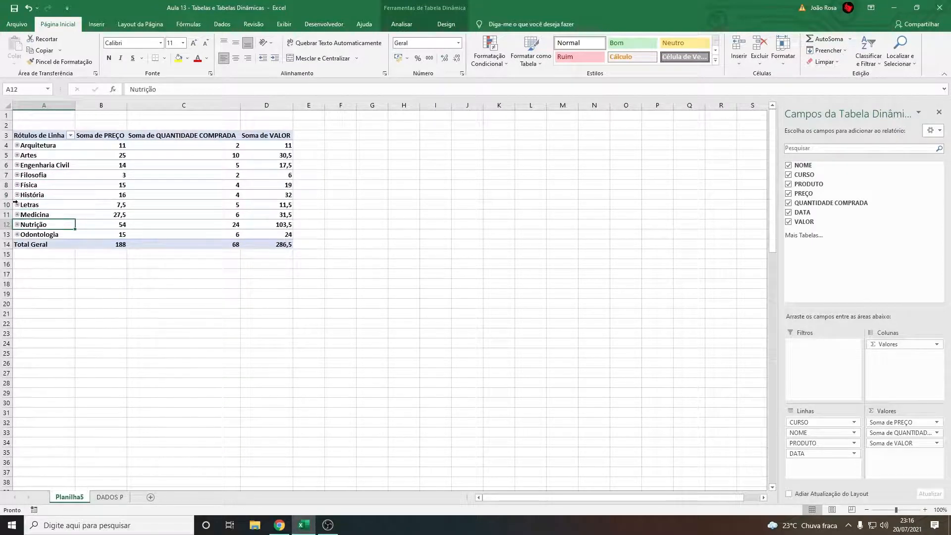
Expand Arquitetura and its customer to view products and dates, toggle Pizza, and collapse the course again
{"action": "left_click", "coordinate": [43, 146]}
{"action": "left_click", "coordinate": [18, 146]}
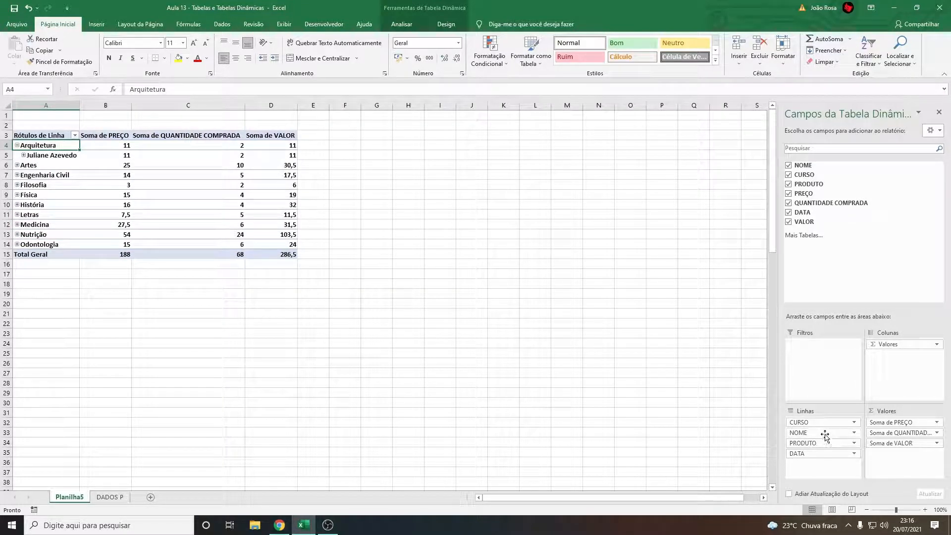
{"action": "left_click_drag", "start_coordinate": [823, 438], "coordinate": [517, 286]}
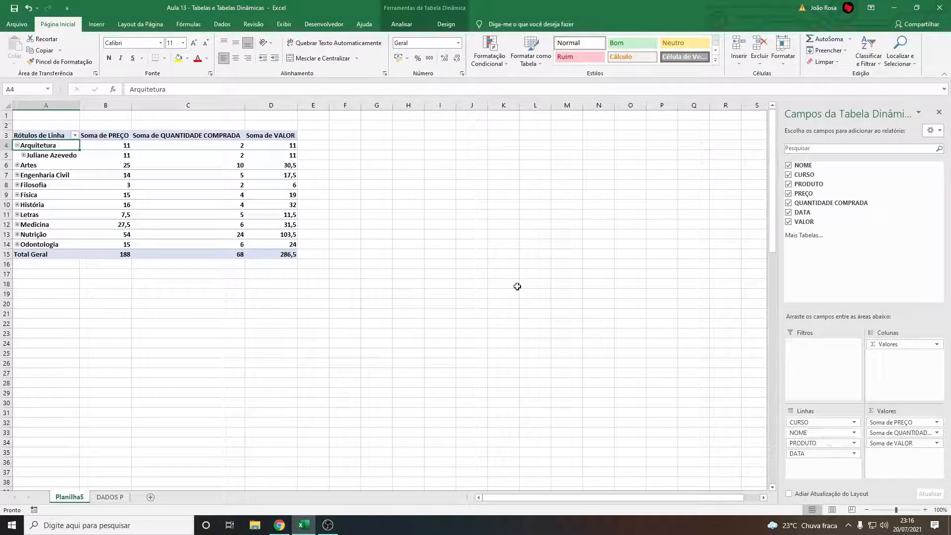
{"action": "left_click", "coordinate": [23, 156]}
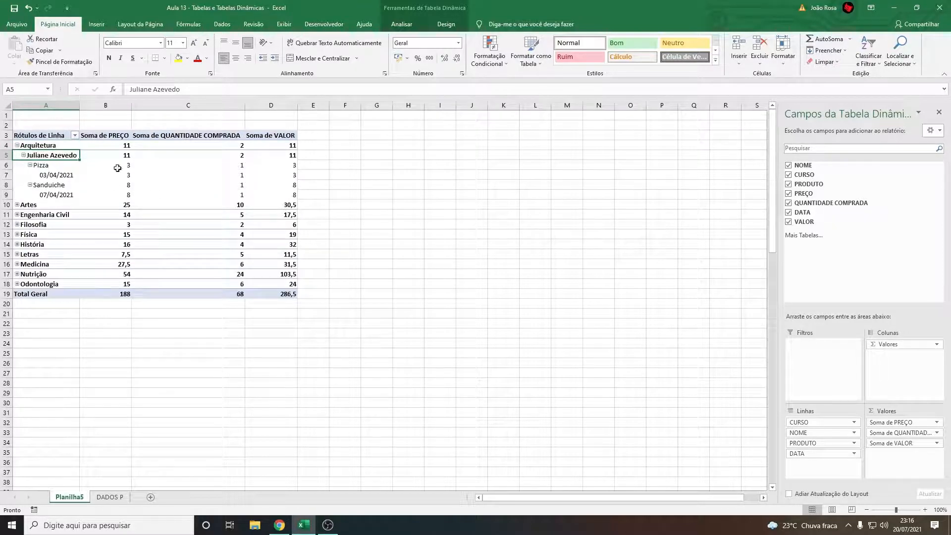
{"action": "left_click", "coordinate": [30, 166]}
{"action": "left_click", "coordinate": [30, 166]}
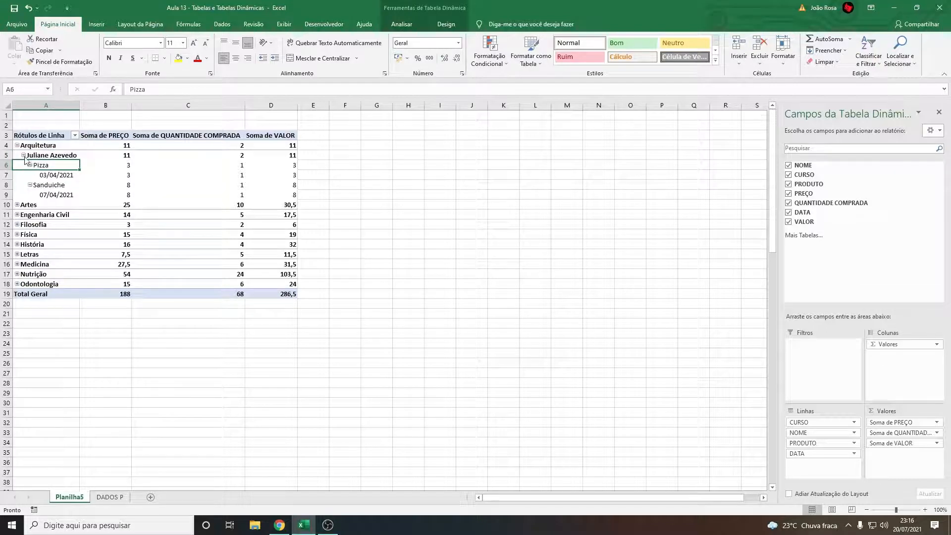
{"action": "left_click", "coordinate": [23, 156]}
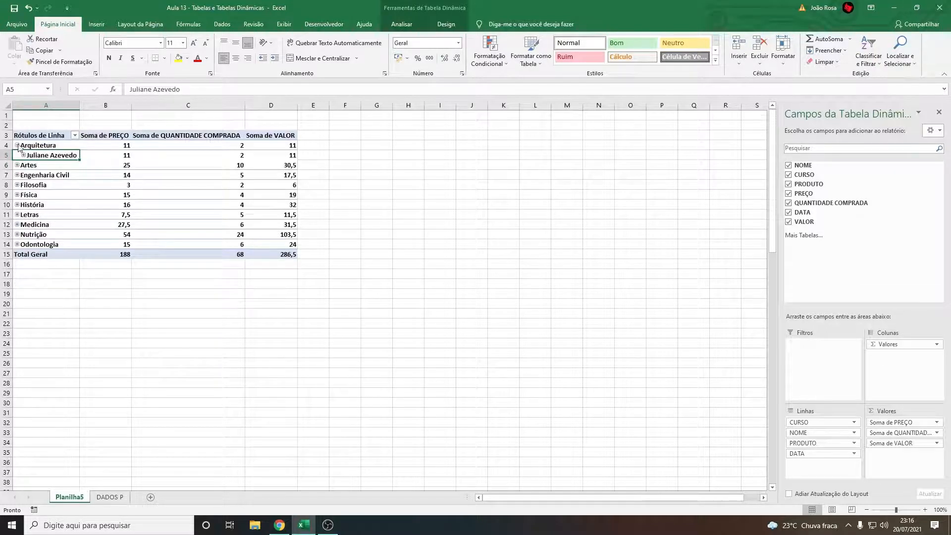
{"action": "left_click", "coordinate": [18, 146]}
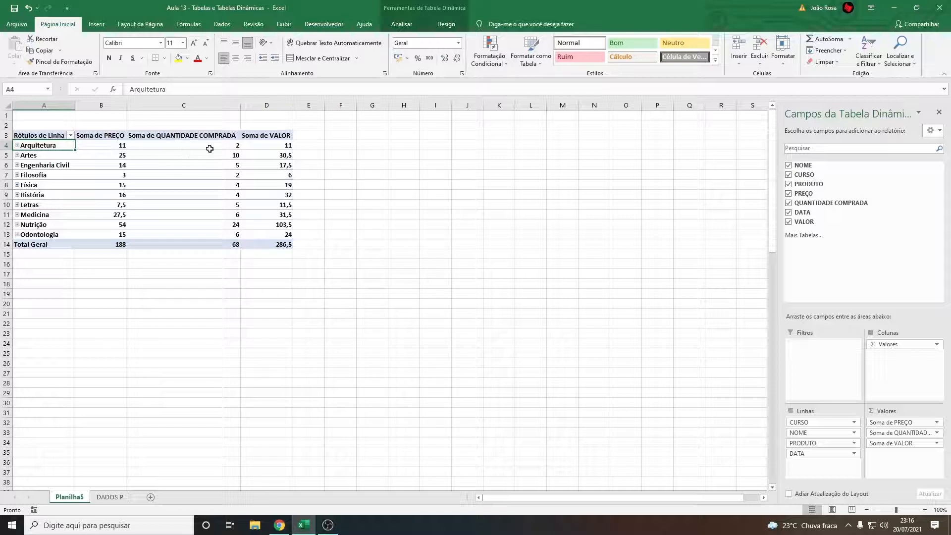
Examine the Soma de VALOR column, comparing the Arquitetura, Artes and Engenharia Civil figures
{"action": "mouse_move", "coordinate": [272, 145]}
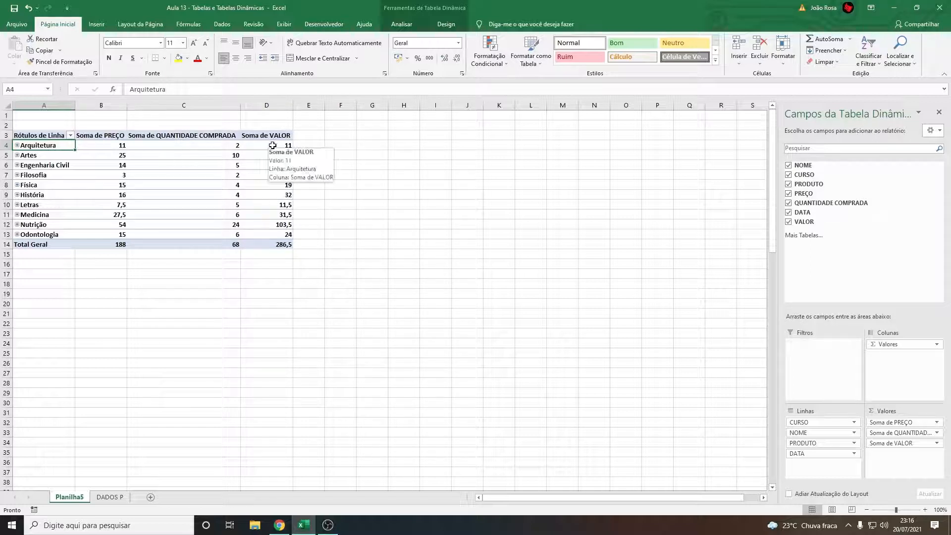
{"action": "left_click_drag", "start_coordinate": [278, 146], "coordinate": [274, 234]}
{"action": "left_click", "coordinate": [335, 176]}
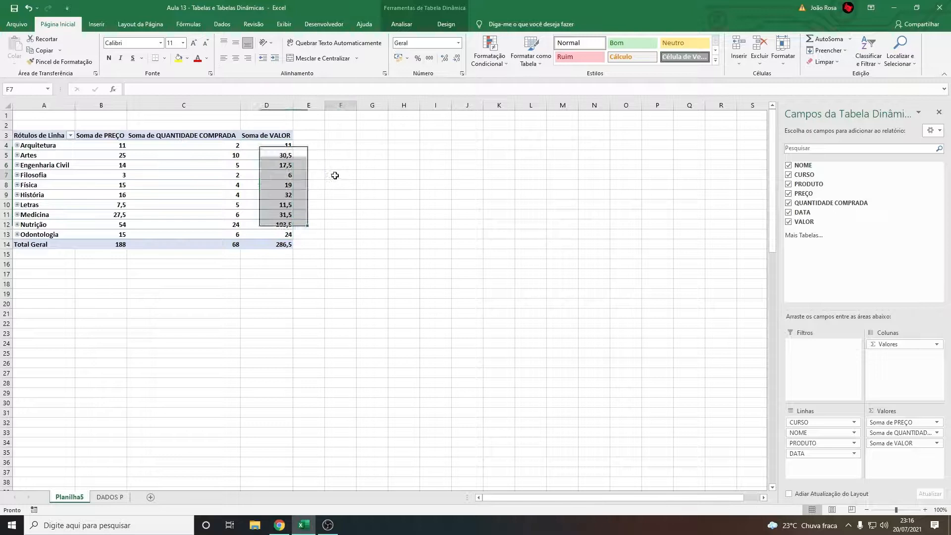
{"action": "left_click", "coordinate": [279, 145]}
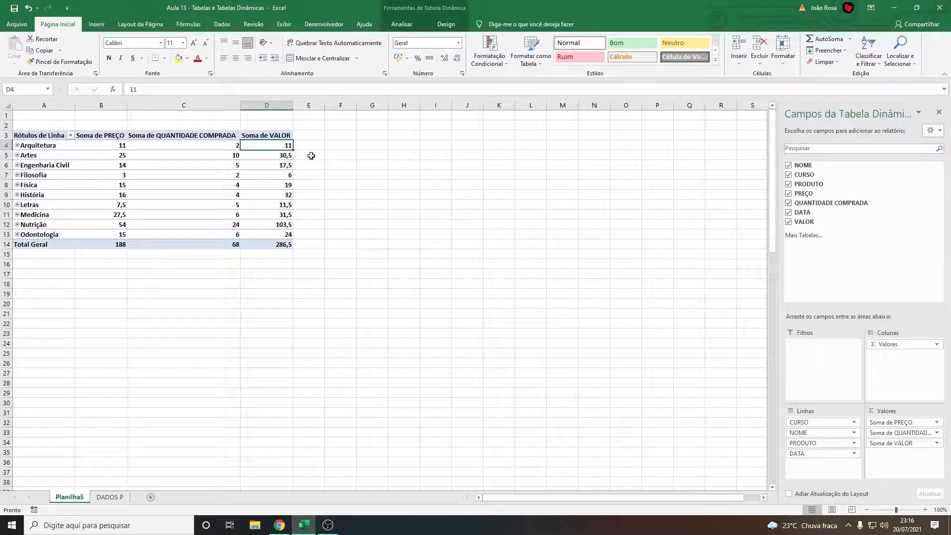
{"action": "left_click", "coordinate": [286, 157]}
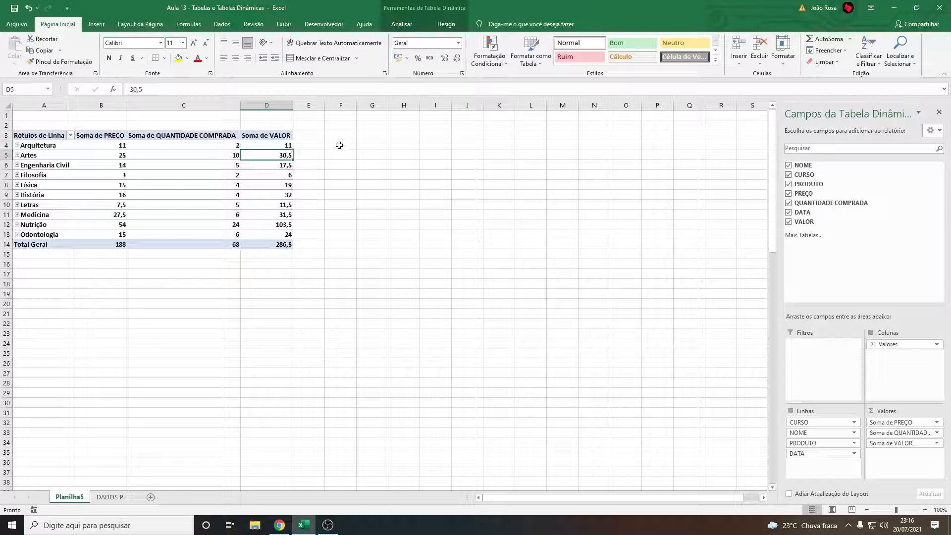
{"action": "left_click", "coordinate": [283, 146]}
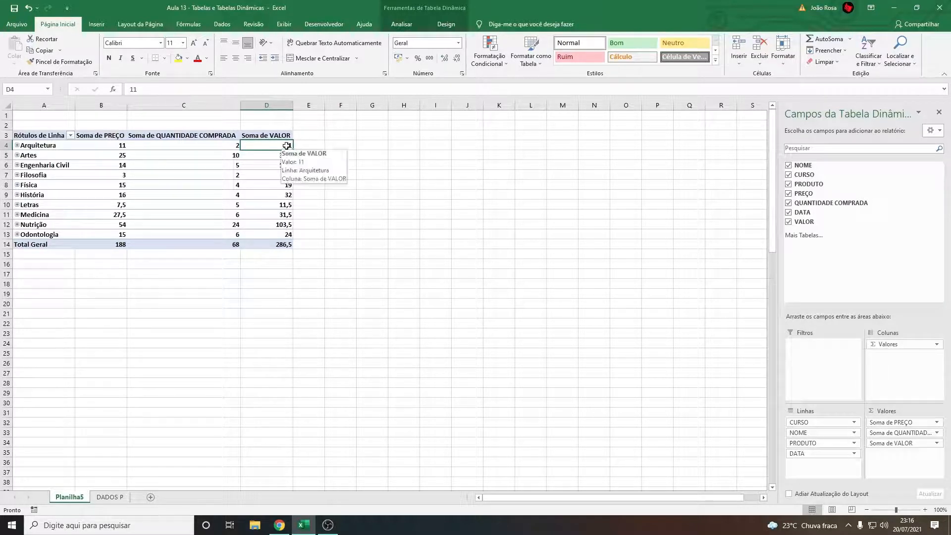
{"action": "left_click", "coordinate": [280, 156]}
{"action": "left_click", "coordinate": [278, 144]}
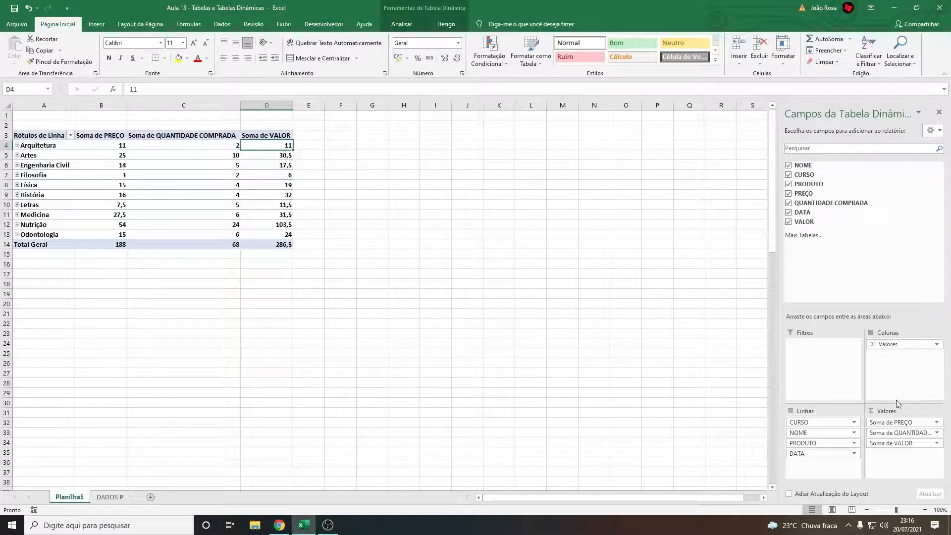
{"action": "left_click", "coordinate": [262, 129]}
{"action": "left_click", "coordinate": [282, 165]}
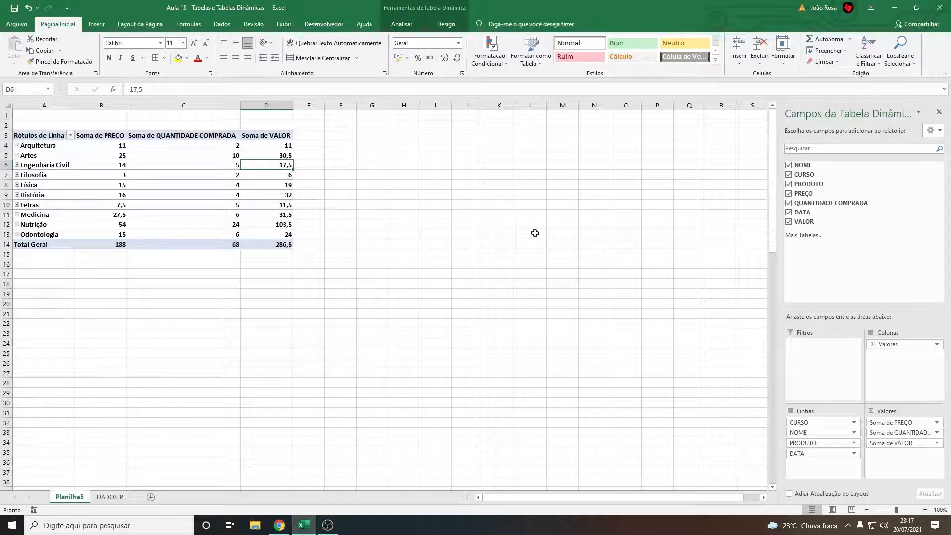
Change the Soma de VALOR field's calculation to Máx., trying Contagem, Média and Mín. before applying it
{"action": "left_click", "coordinate": [937, 444]}
{"action": "left_click", "coordinate": [936, 444]}
{"action": "left_click", "coordinate": [936, 444]}
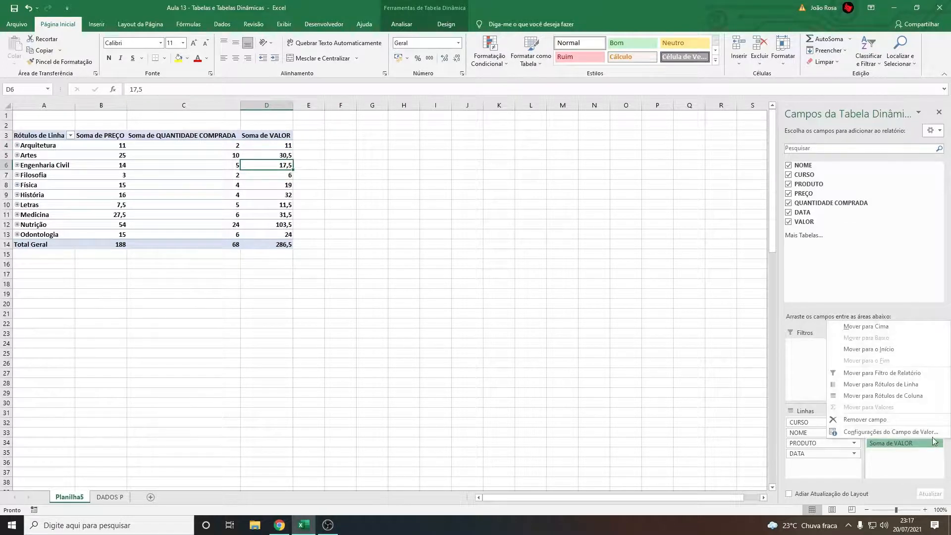
{"action": "left_click", "coordinate": [885, 434]}
{"action": "left_click_drag", "start_coordinate": [187, 110], "coordinate": [418, 206]}
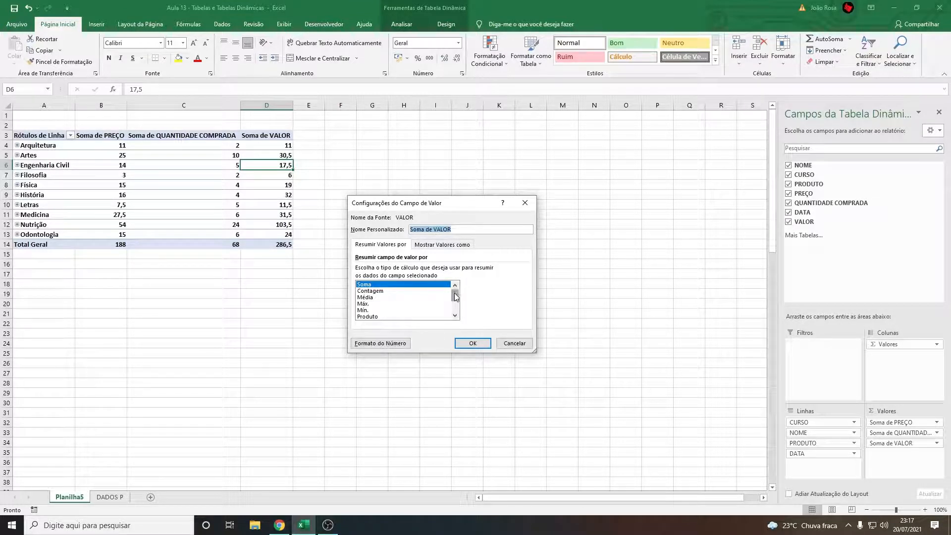
{"action": "left_click", "coordinate": [382, 291]}
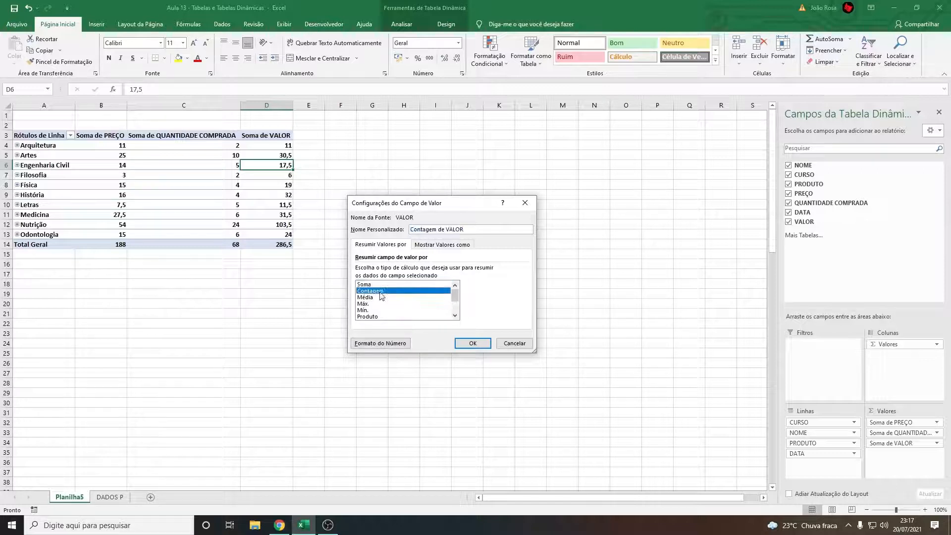
{"action": "left_click", "coordinate": [375, 299]}
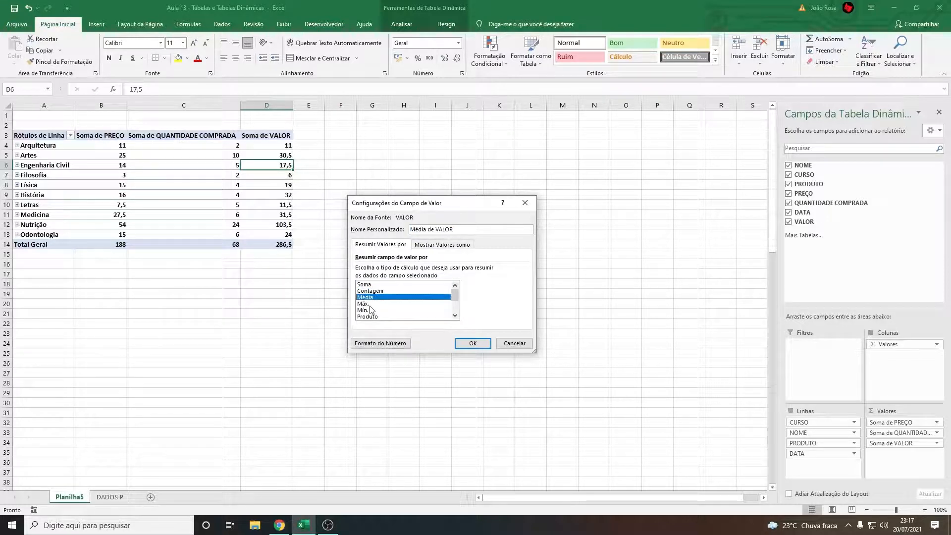
{"action": "left_click", "coordinate": [372, 304]}
{"action": "left_click", "coordinate": [382, 311]}
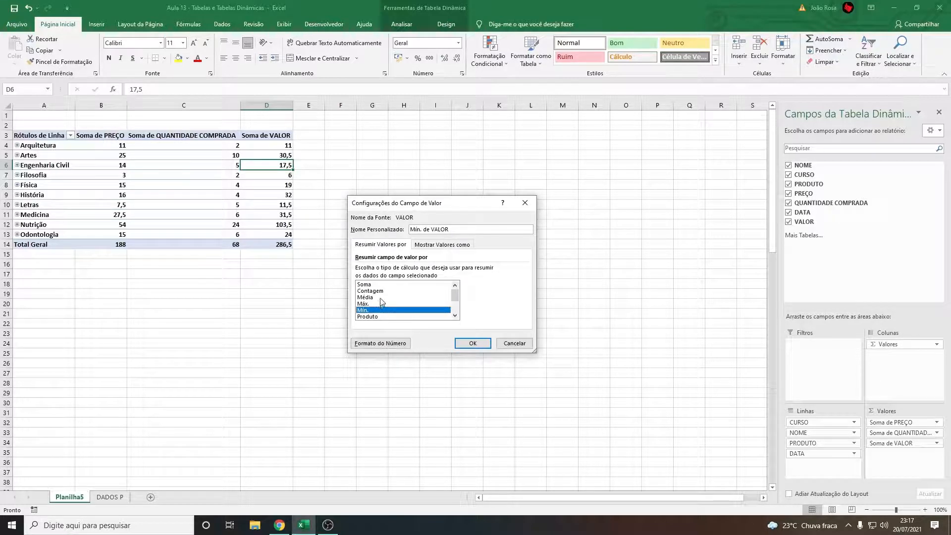
{"action": "left_click", "coordinate": [374, 303]}
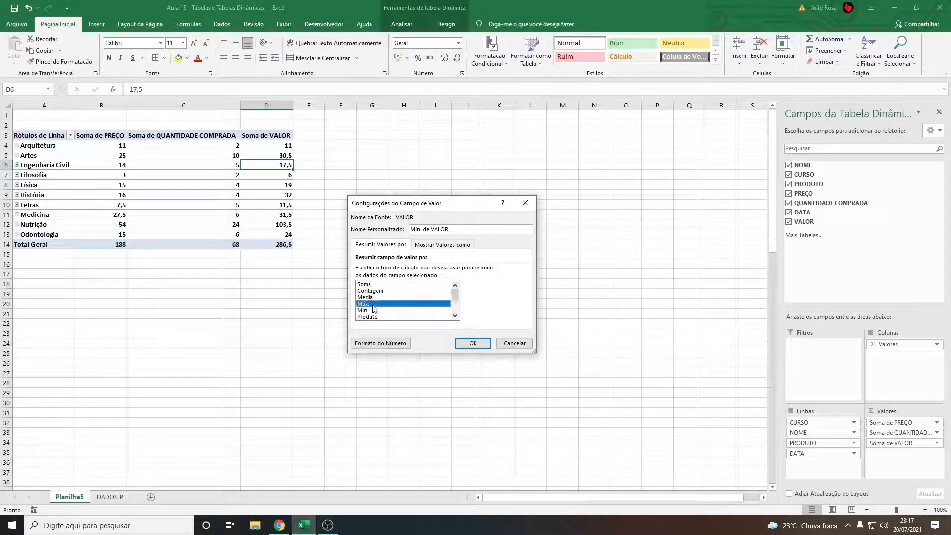
{"action": "left_click", "coordinate": [481, 347]}
{"action": "left_click", "coordinate": [225, 205]}
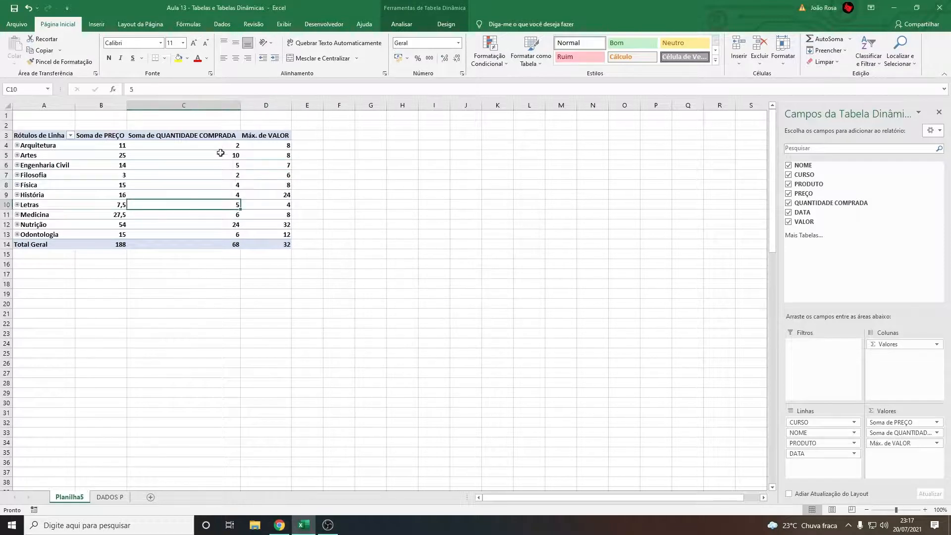
Check the Máx. de VALOR figures for Arquitetura and Nutrição and change the VALOR field's calculation to Soma
{"action": "left_click", "coordinate": [263, 148]}
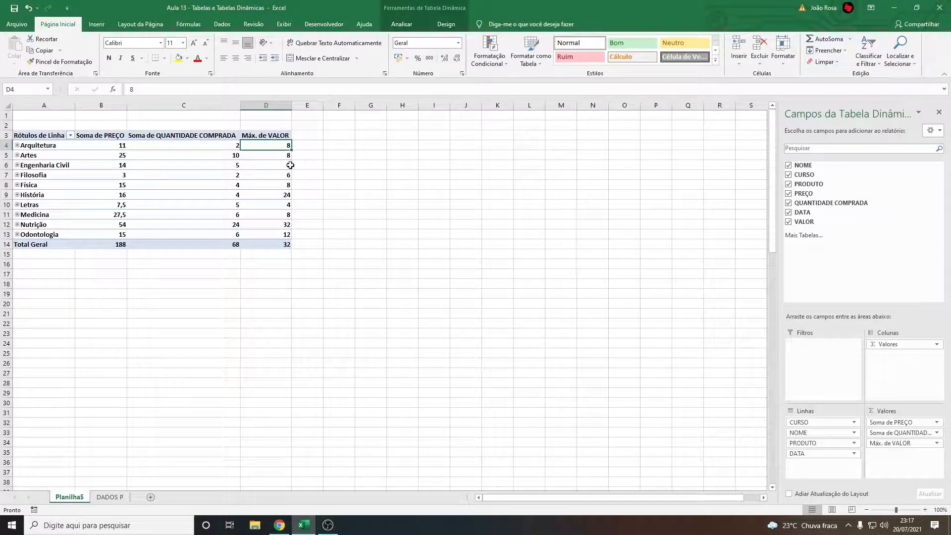
{"action": "mouse_move", "coordinate": [288, 171]}
{"action": "left_click", "coordinate": [275, 225]}
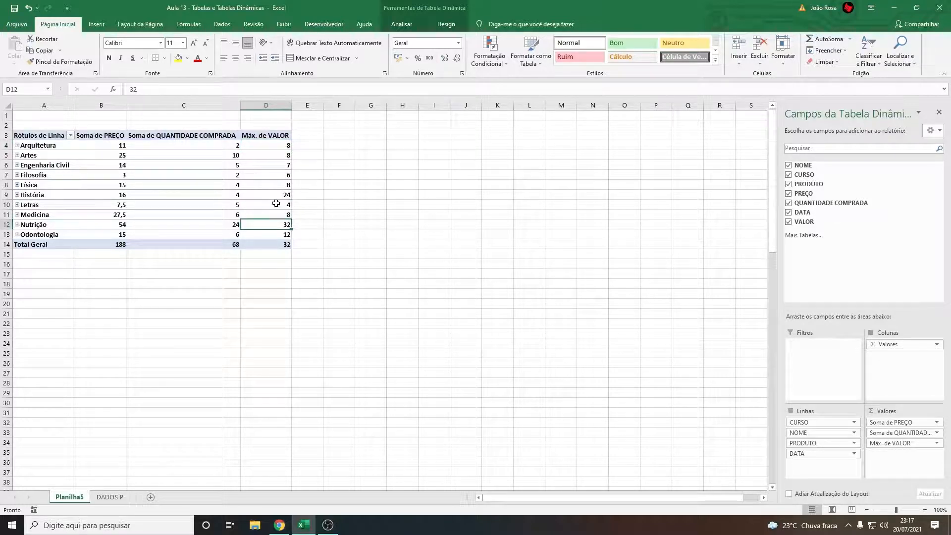
{"action": "mouse_move", "coordinate": [276, 204]}
{"action": "left_click", "coordinate": [937, 443]}
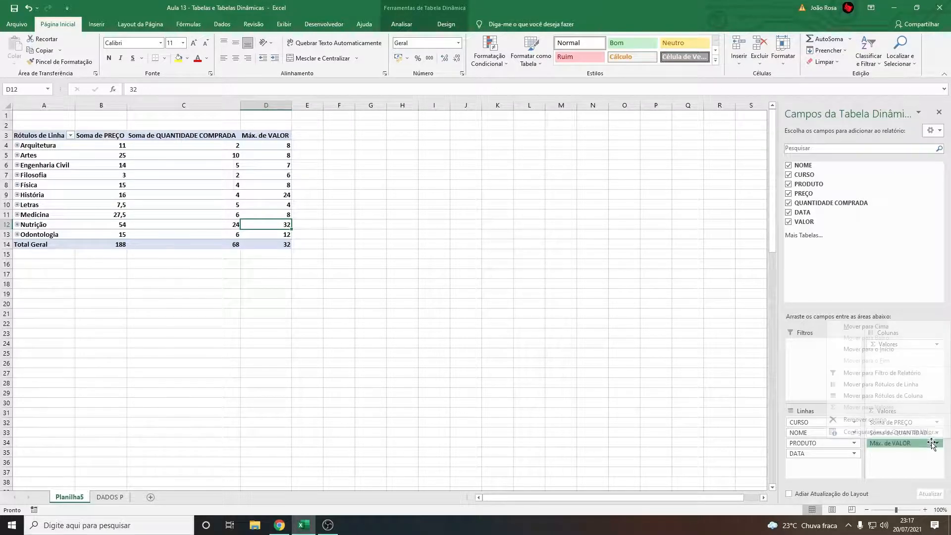
{"action": "left_click", "coordinate": [892, 438]}
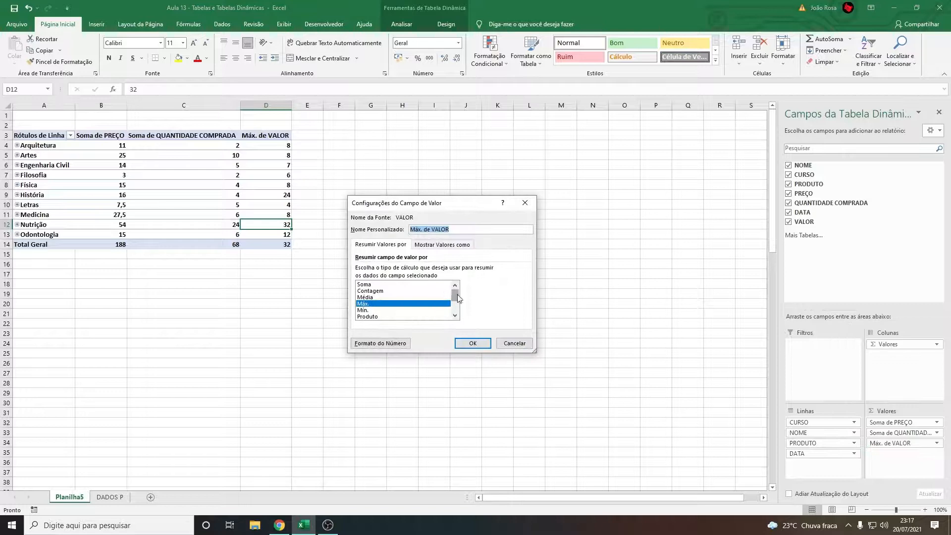
{"action": "left_click", "coordinate": [384, 285]}
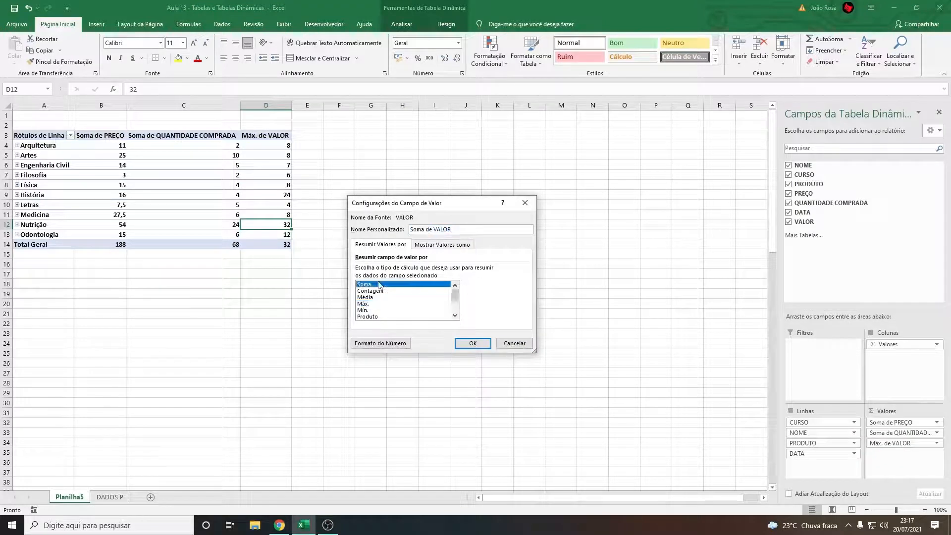
{"action": "left_click", "coordinate": [473, 343]}
Examine the Soma de VALOR figures, the Nutrição row and the options of the Soma de QUANTIDADE COMPRADA field
{"action": "left_click", "coordinate": [275, 145]}
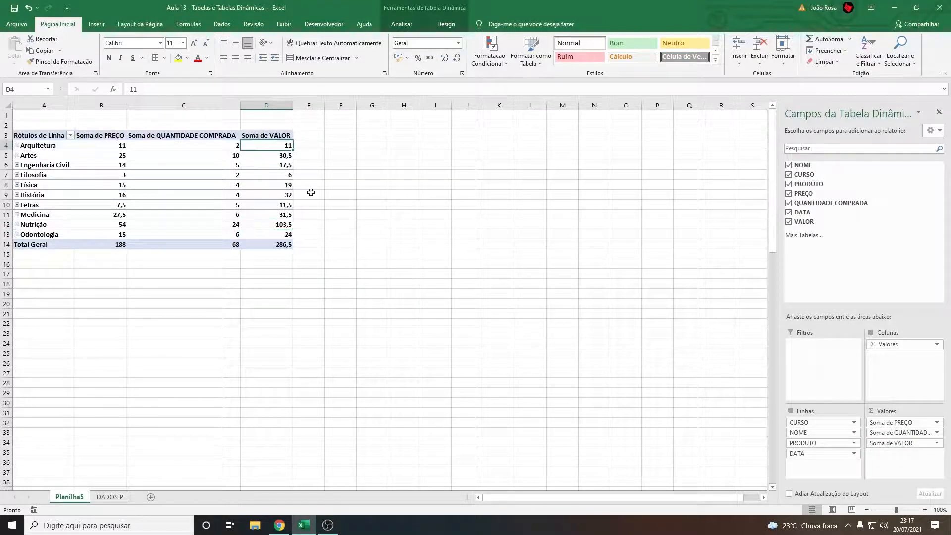
{"action": "left_click_drag", "start_coordinate": [268, 227], "coordinate": [55, 227]}
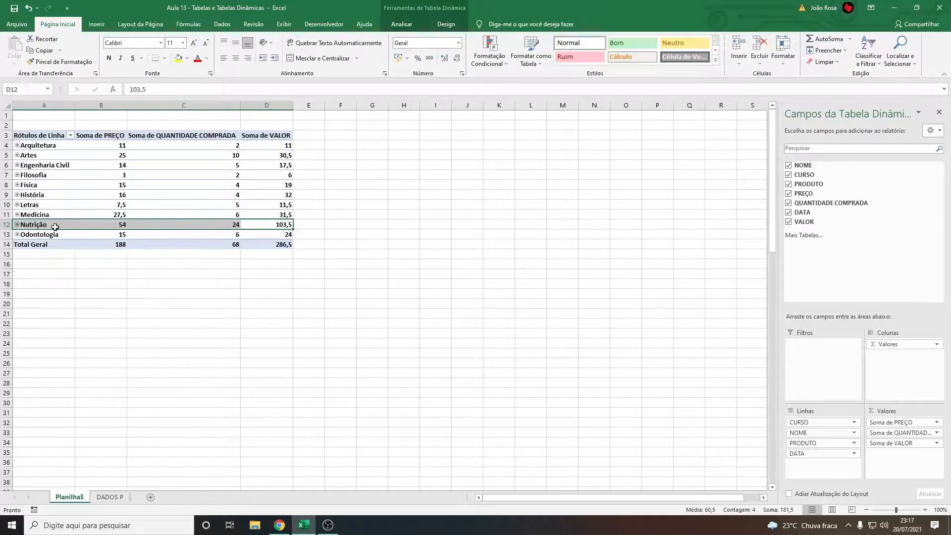
{"action": "left_click", "coordinate": [278, 223]}
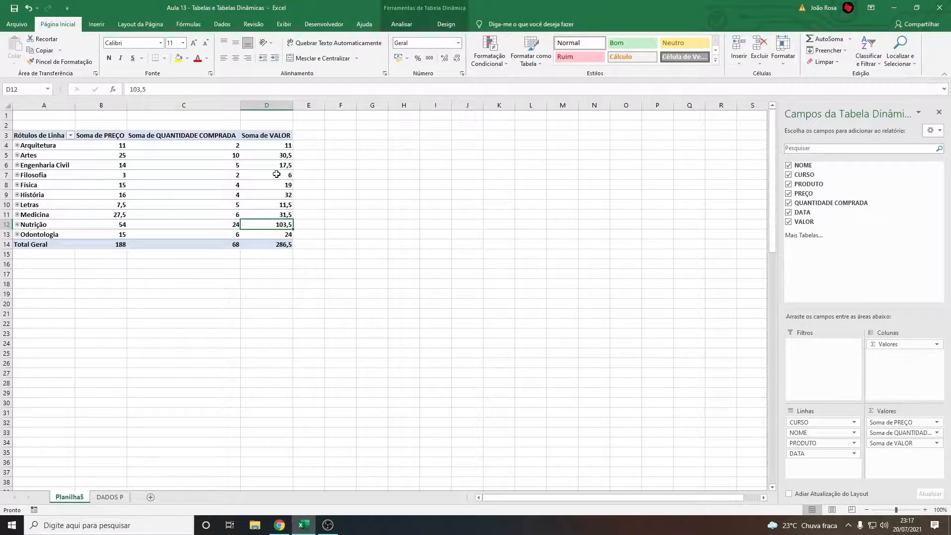
{"action": "left_click", "coordinate": [184, 138]}
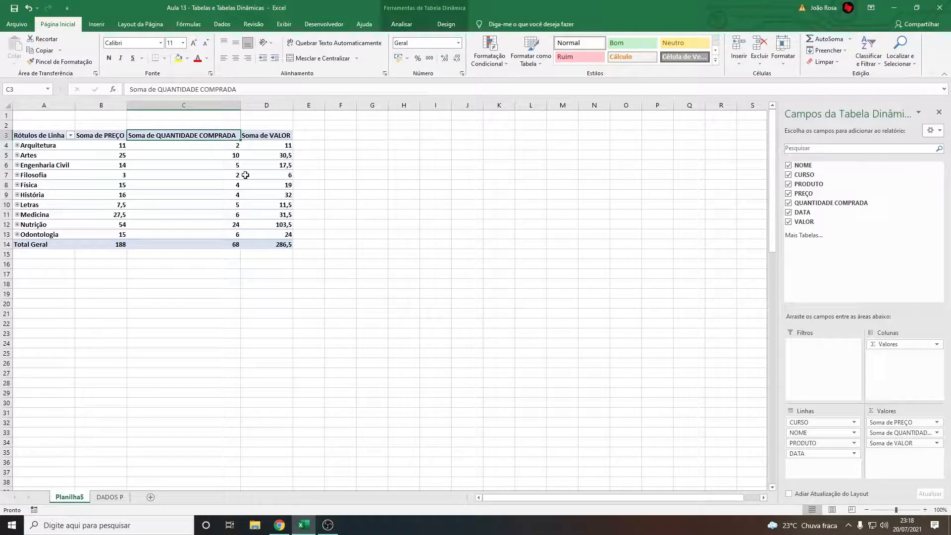
{"action": "left_click", "coordinate": [937, 434]}
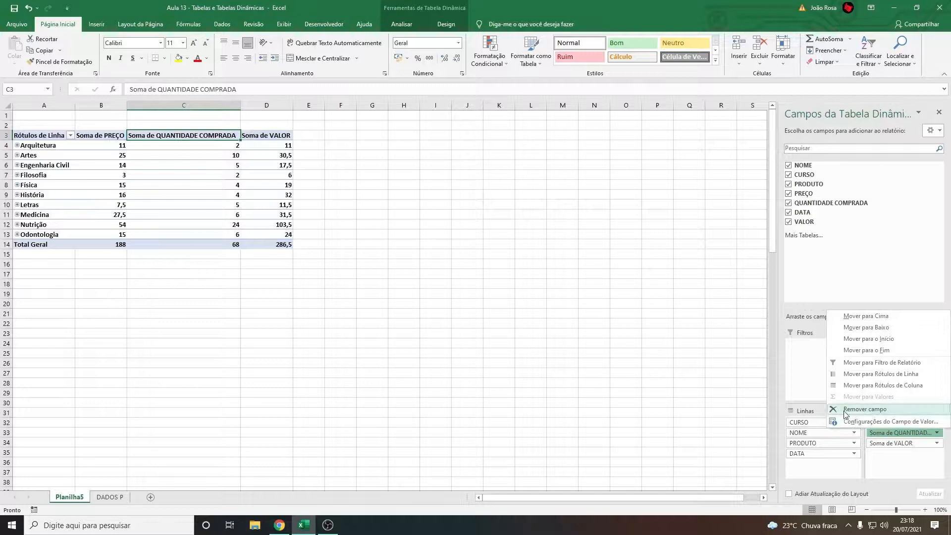
{"action": "left_click", "coordinate": [812, 389]}
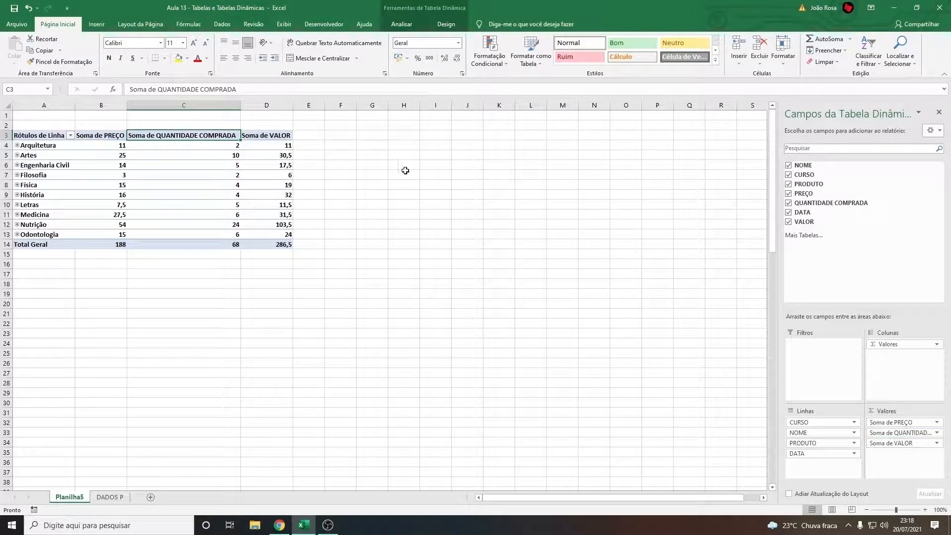
Apply the gold pivot table style with a solid header and light gold rows
{"action": "left_click", "coordinate": [229, 276]}
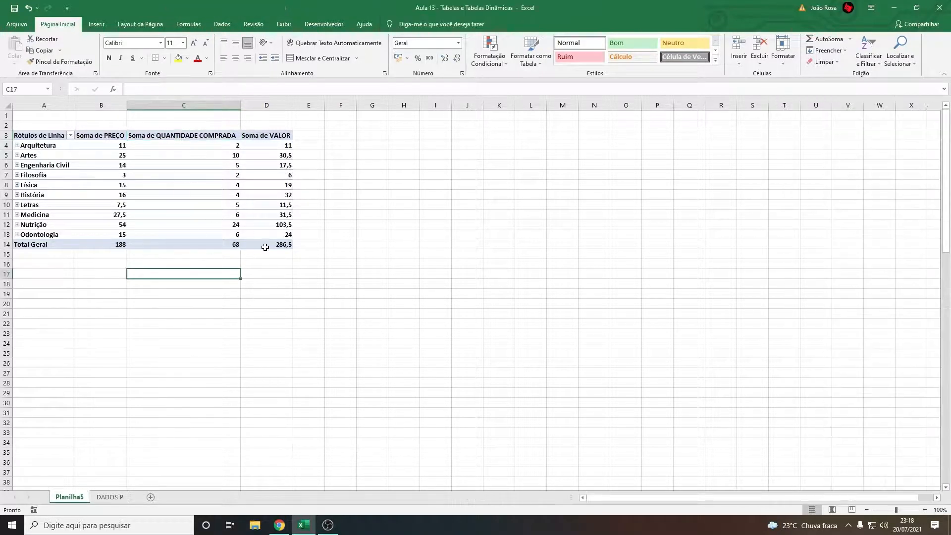
{"action": "left_click", "coordinate": [163, 185]}
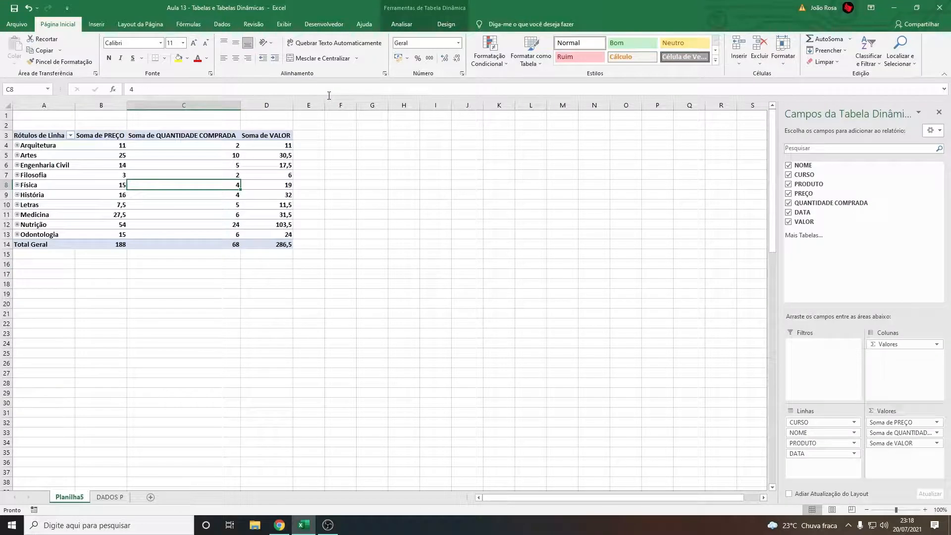
{"action": "left_click", "coordinate": [402, 26]}
{"action": "left_click", "coordinate": [426, 28]}
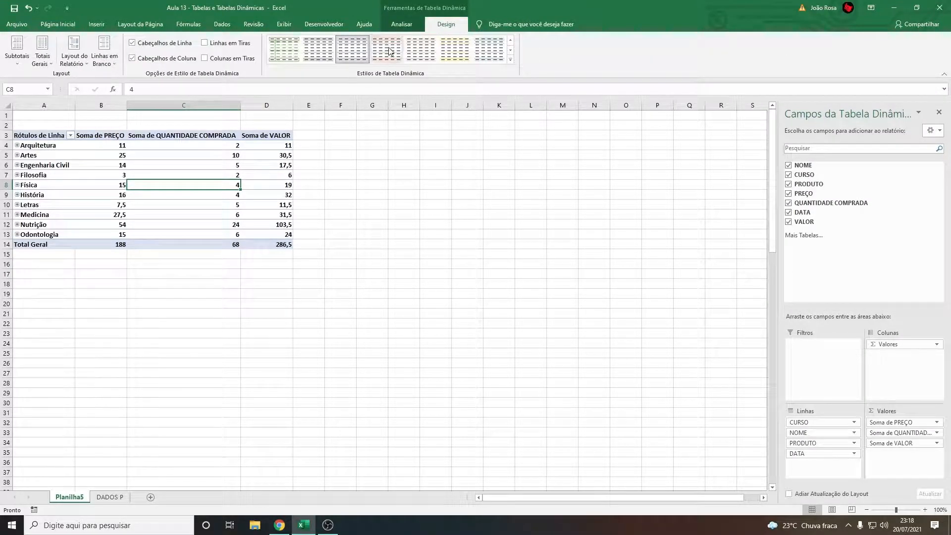
{"action": "left_click", "coordinate": [511, 52]}
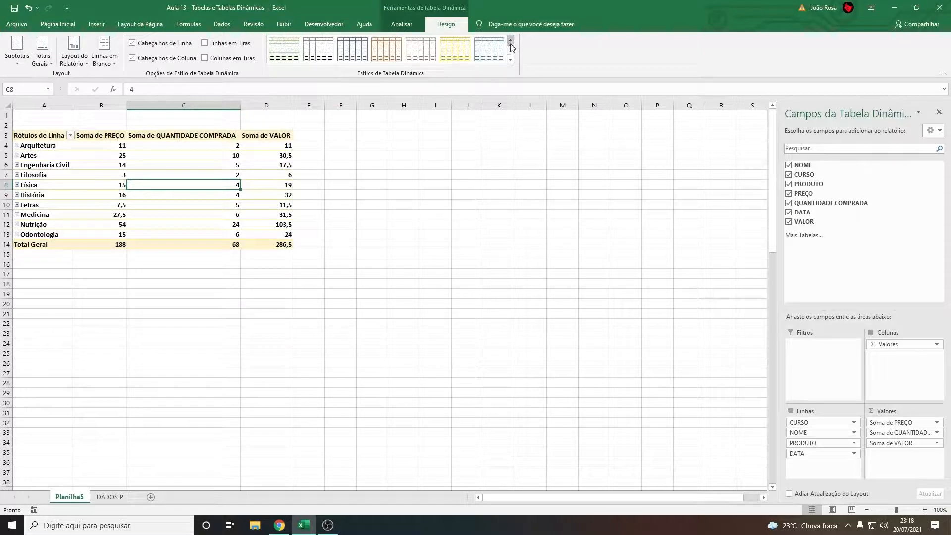
{"action": "left_click", "coordinate": [511, 53]}
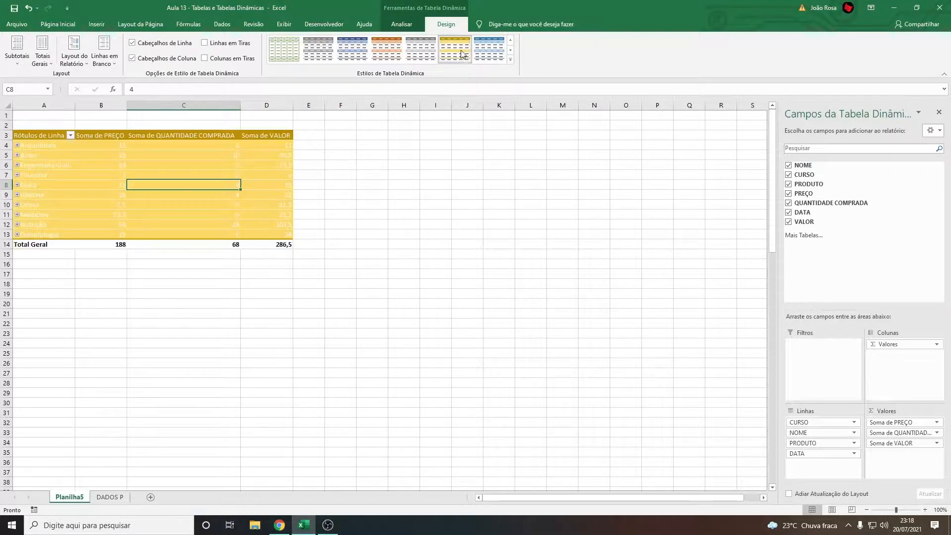
{"action": "left_click", "coordinate": [512, 53]}
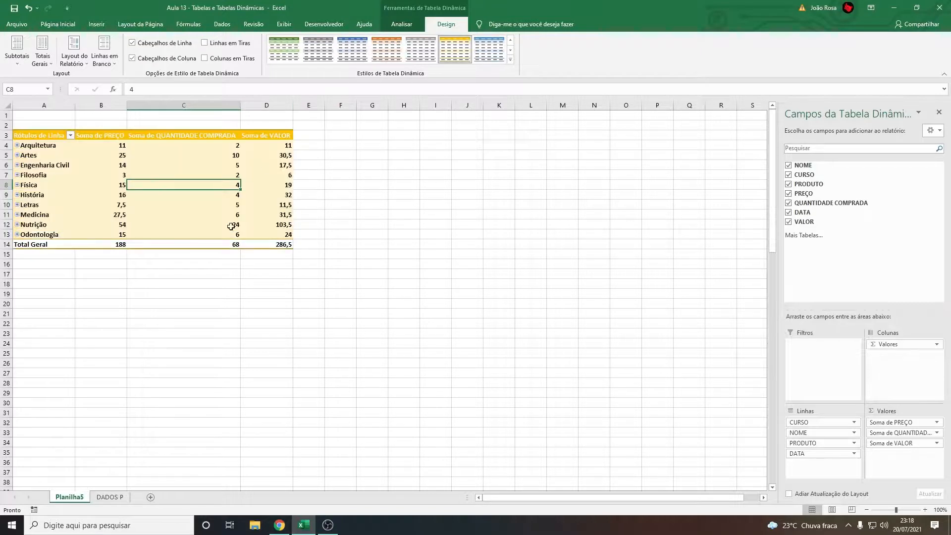
{"action": "left_click", "coordinate": [159, 284]}
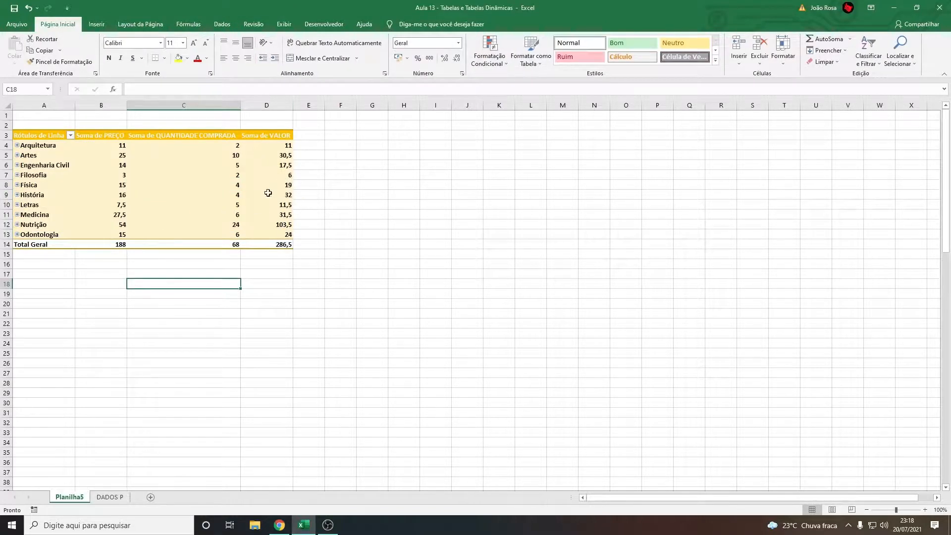
Insert a slicer for the NOME field of the pivot table
{"action": "left_click", "coordinate": [226, 176]}
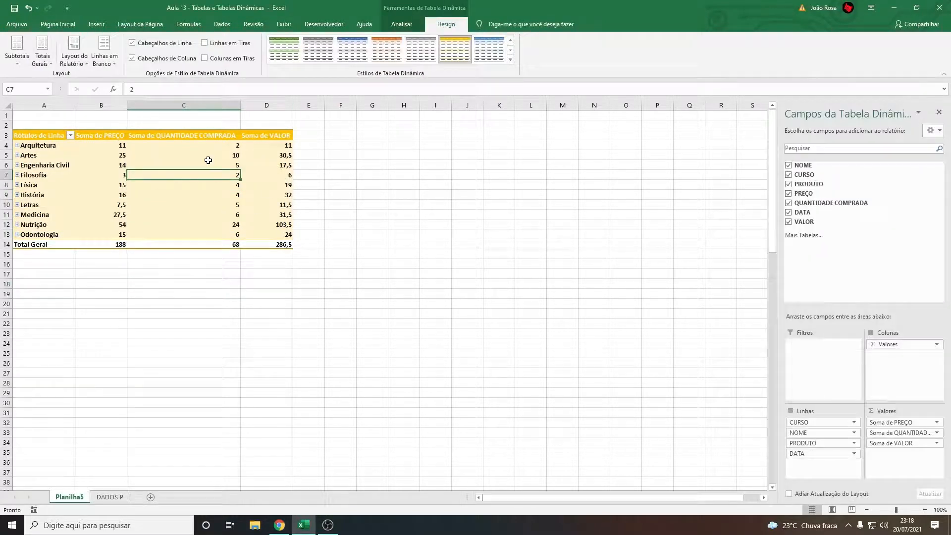
{"action": "left_click", "coordinate": [415, 30]}
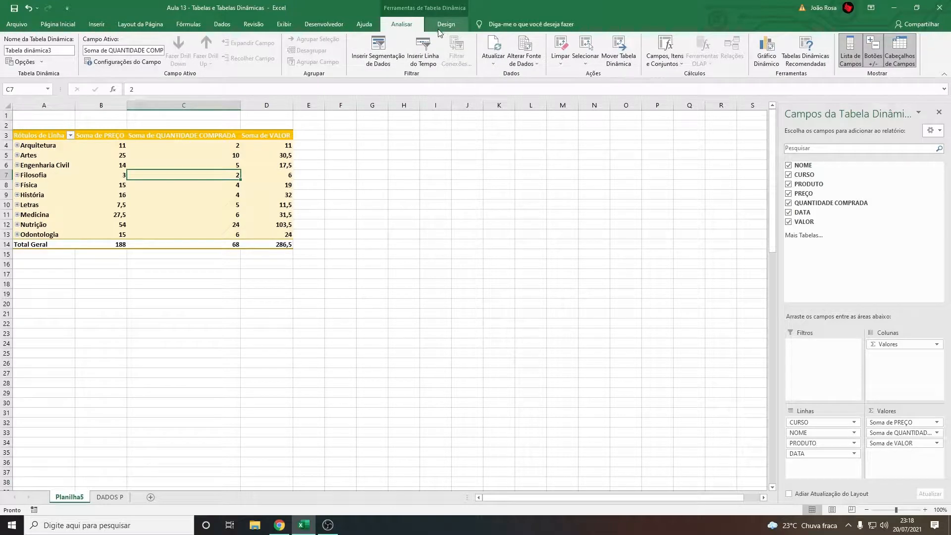
{"action": "left_click", "coordinate": [439, 29]}
{"action": "left_click", "coordinate": [185, 215]}
{"action": "left_click", "coordinate": [412, 25]}
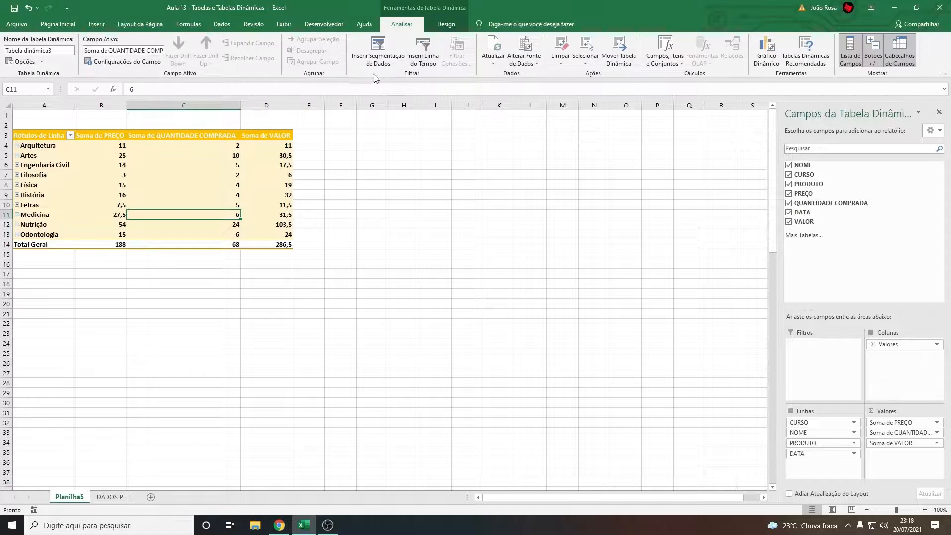
{"action": "left_click", "coordinate": [378, 52]}
{"action": "left_click", "coordinate": [388, 209]}
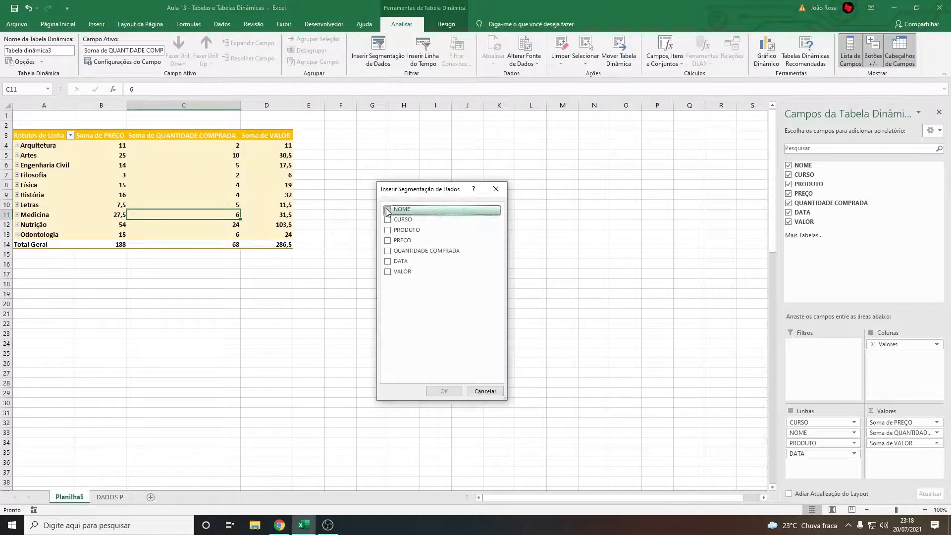
{"action": "left_click", "coordinate": [444, 391]}
Place the NOME slicer beside the pivot table, about 11,91 cm tall, and give it the light yellow style
{"action": "left_click_drag", "start_coordinate": [380, 243], "coordinate": [336, 133]}
{"action": "left_click_drag", "start_coordinate": [352, 257], "coordinate": [356, 349]}
{"action": "left_click", "coordinate": [259, 50]}
{"action": "left_click", "coordinate": [373, 49]}
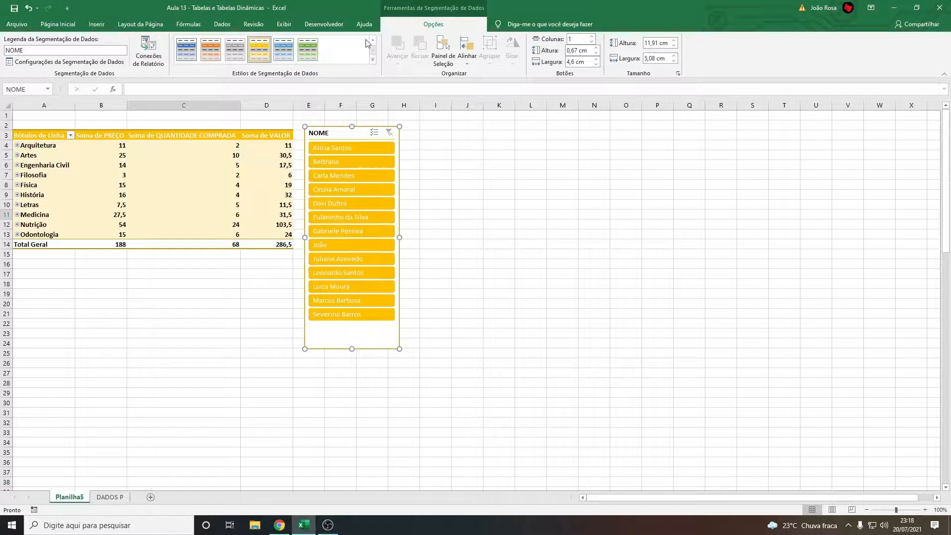
Filter the pivot table by the first customer in the NOME slicer and clear that filter
{"action": "left_click", "coordinate": [467, 184]}
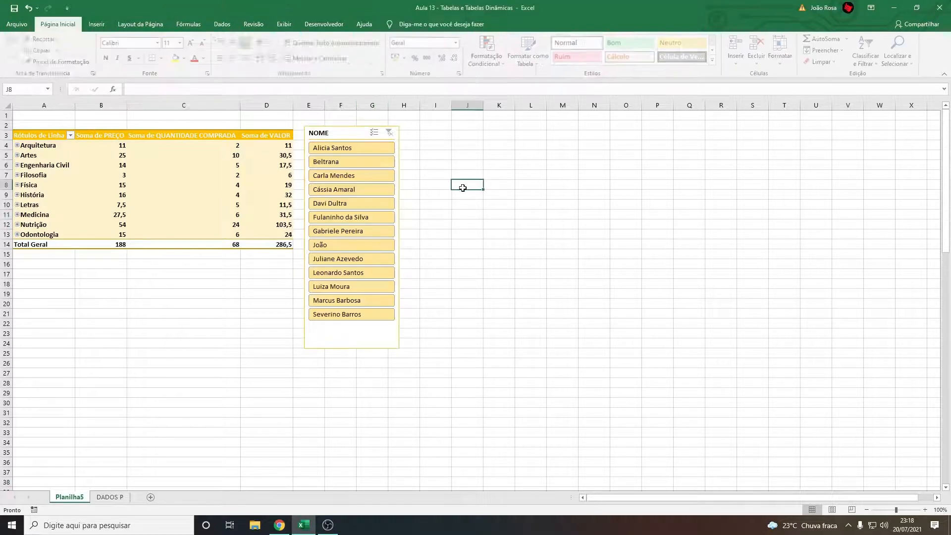
{"action": "left_click", "coordinate": [336, 152]}
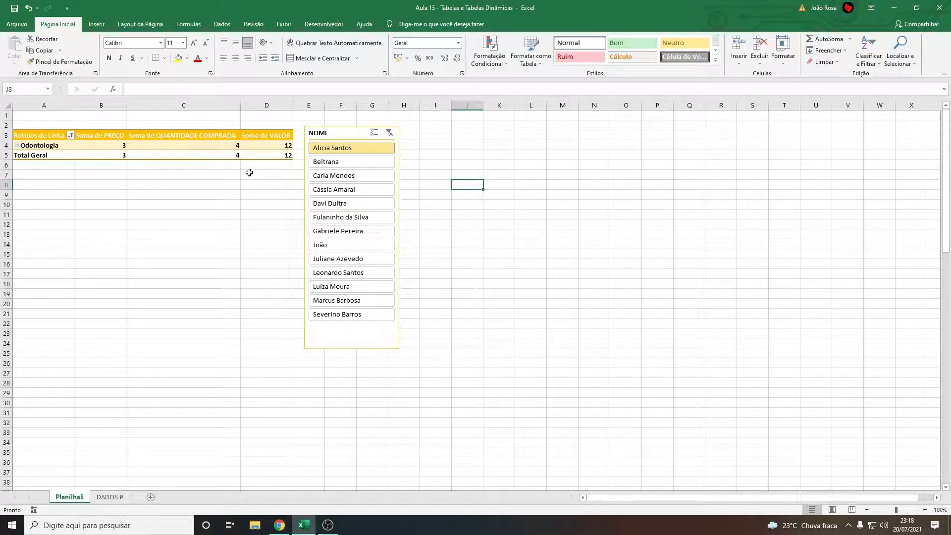
{"action": "left_click", "coordinate": [389, 133]}
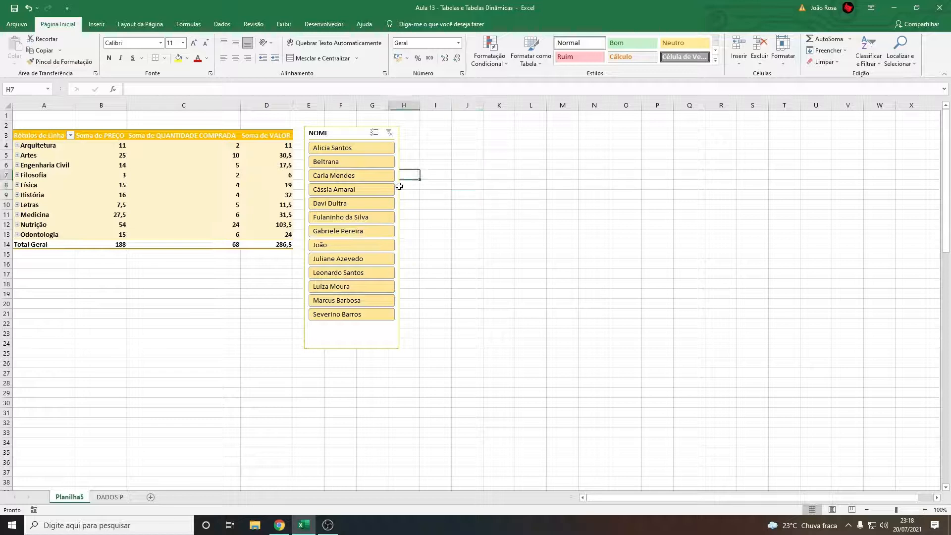
Insert a second slicer for the CURSO field of the pivot table
{"action": "left_click", "coordinate": [237, 165]}
{"action": "left_click", "coordinate": [401, 25]}
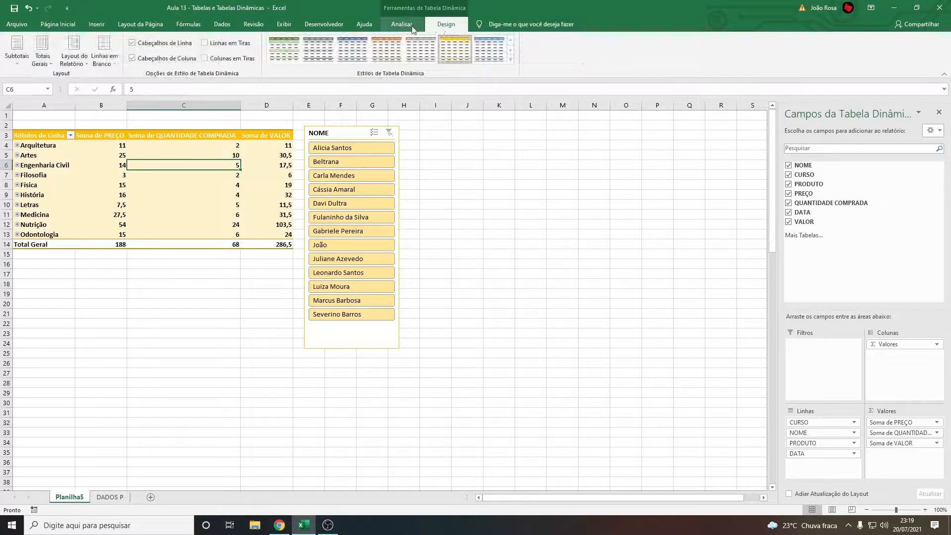
{"action": "left_click", "coordinate": [378, 49]}
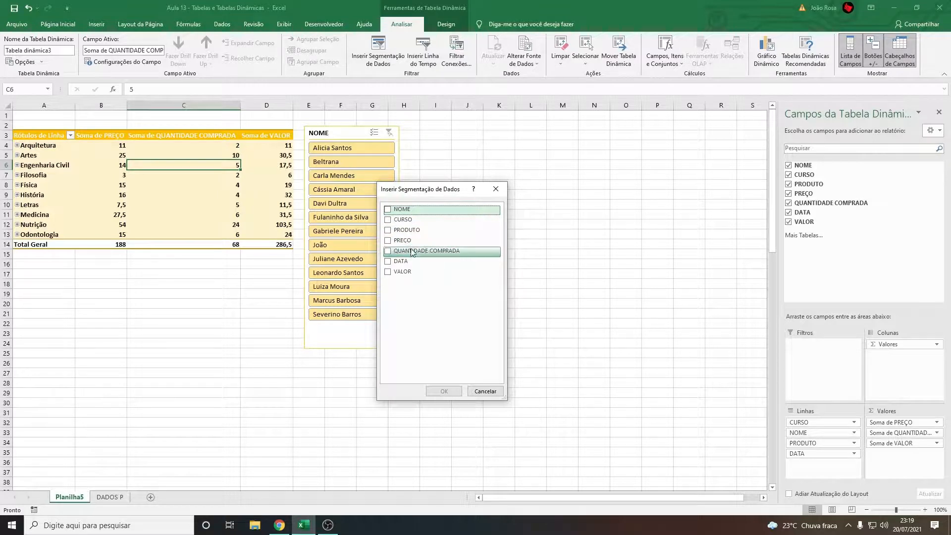
{"action": "left_click", "coordinate": [391, 220]}
{"action": "left_click", "coordinate": [444, 391]}
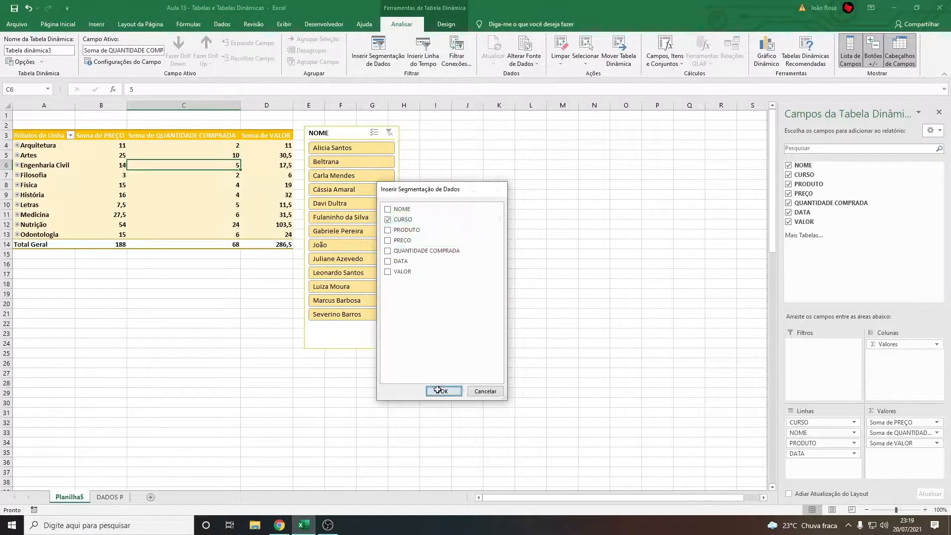
Place the CURSO slicer beside the NOME slicer, about 11,85 cm tall, and give it the solid gold style
{"action": "left_click_drag", "start_coordinate": [380, 248], "coordinate": [434, 133]}
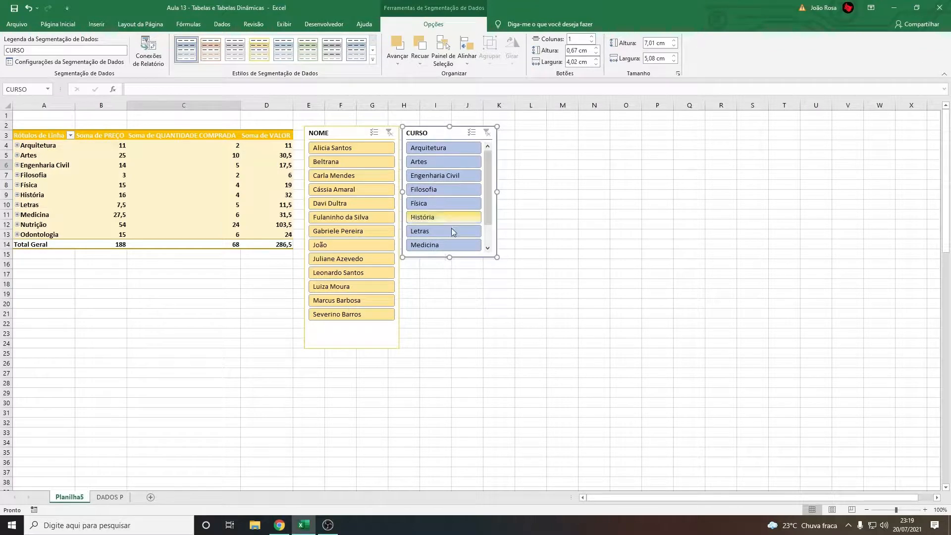
{"action": "left_click_drag", "start_coordinate": [449, 257], "coordinate": [446, 348]}
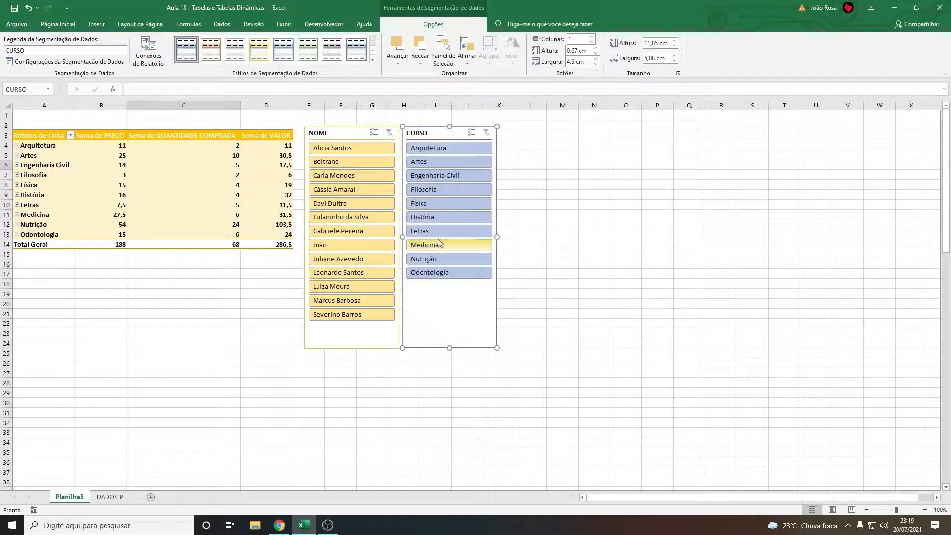
{"action": "left_click", "coordinate": [267, 55]}
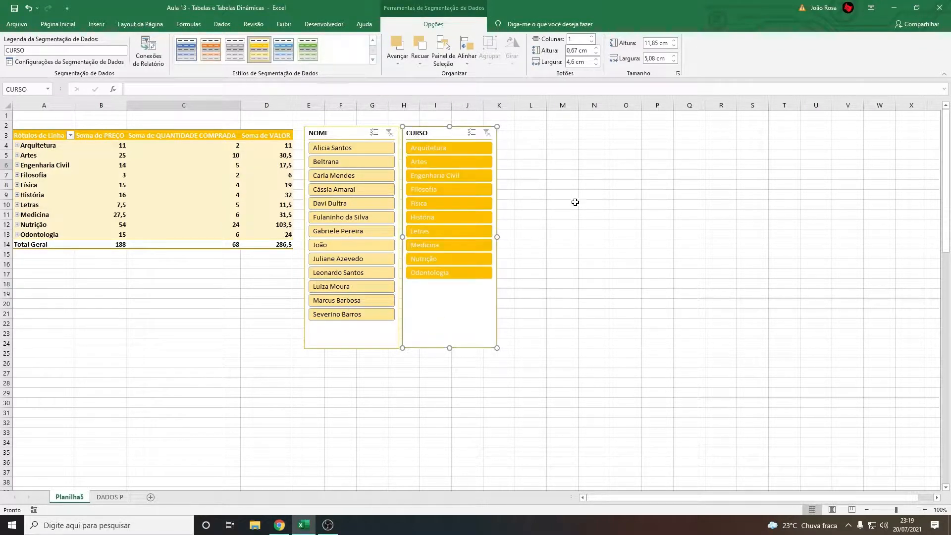
{"action": "left_click", "coordinate": [594, 204]}
Filter by Engenharia Civil, switch to Medicina, and select and clear its available customer in the NOME slicer
{"action": "left_click", "coordinate": [453, 180]}
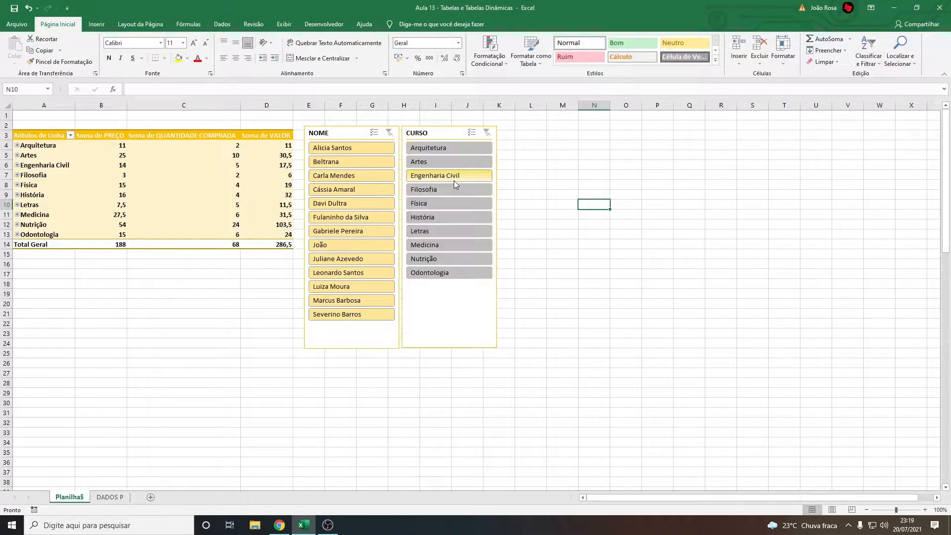
{"action": "left_click", "coordinate": [446, 244]}
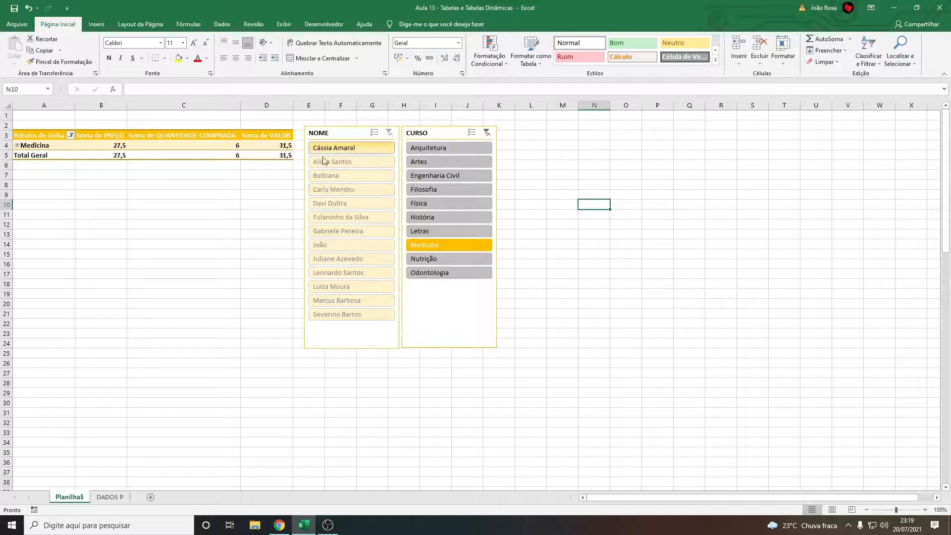
{"action": "left_click", "coordinate": [352, 149]}
{"action": "left_click", "coordinate": [389, 133]}
Switch the CURSO slicer through Filosofia, Arquitetura, Artes, Filosofia and Medicina, and clear its filter
{"action": "left_click", "coordinate": [436, 191]}
{"action": "left_click", "coordinate": [442, 149]}
{"action": "left_click", "coordinate": [441, 161]}
{"action": "left_click", "coordinate": [441, 189]}
{"action": "left_click", "coordinate": [448, 244]}
{"action": "left_click", "coordinate": [487, 133]}
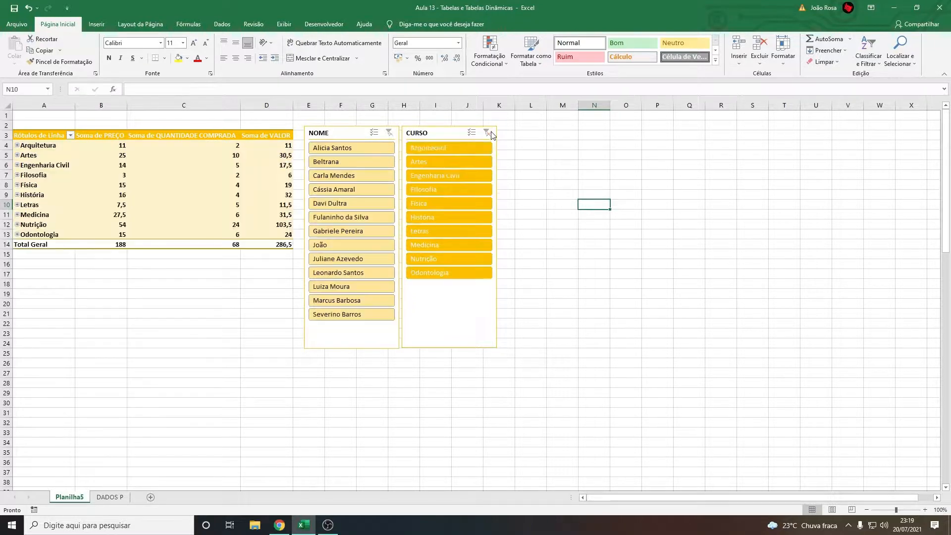
Insert a slicer for the pivot table's DATA field and place it beside the CURSO slicer, about 11,8 cm tall
{"action": "left_click", "coordinate": [228, 195]}
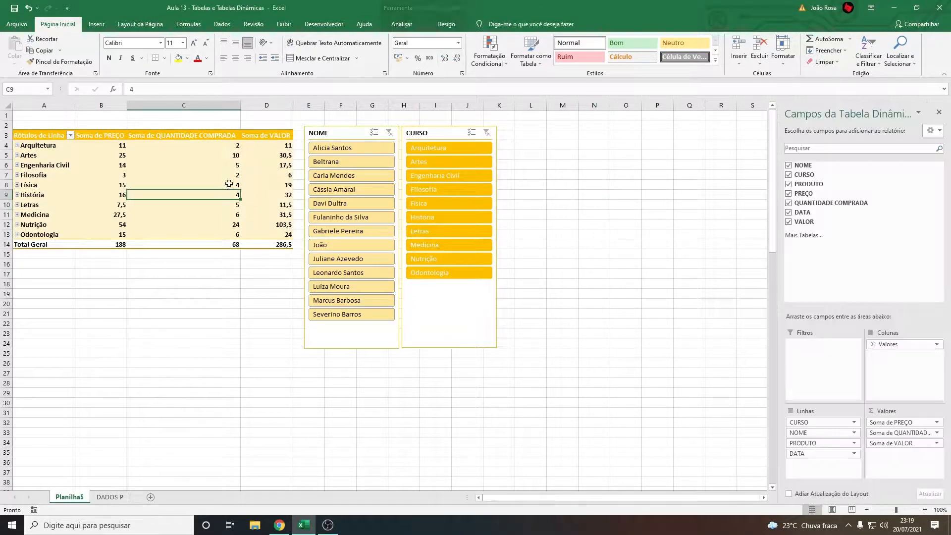
{"action": "left_click", "coordinate": [402, 24]}
{"action": "left_click", "coordinate": [379, 49]}
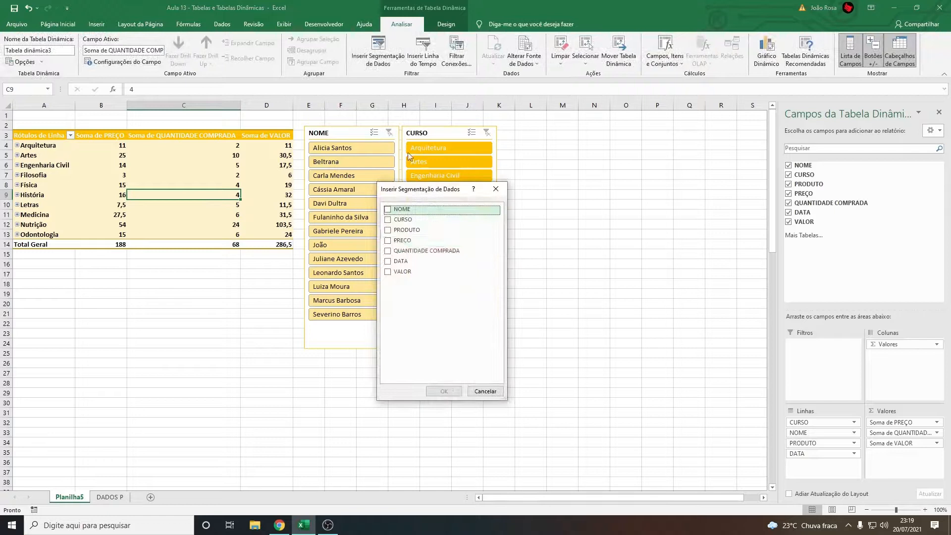
{"action": "left_click", "coordinate": [388, 261]}
{"action": "left_click", "coordinate": [443, 391]}
{"action": "left_click_drag", "start_coordinate": [367, 242], "coordinate": [517, 133]}
{"action": "left_click_drag", "start_coordinate": [547, 257], "coordinate": [553, 346]}
Switch the DATA slicer through 08/04/2021, 07/04/2021 and 03/04/2021 to filter the pivot table by day
{"action": "left_click", "coordinate": [537, 230]}
{"action": "left_click", "coordinate": [538, 216]}
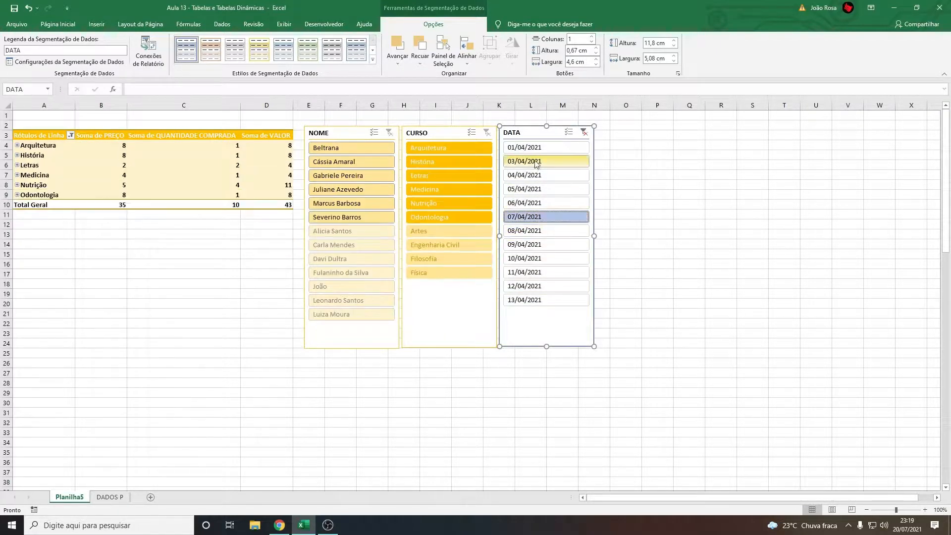
{"action": "left_click", "coordinate": [537, 161]}
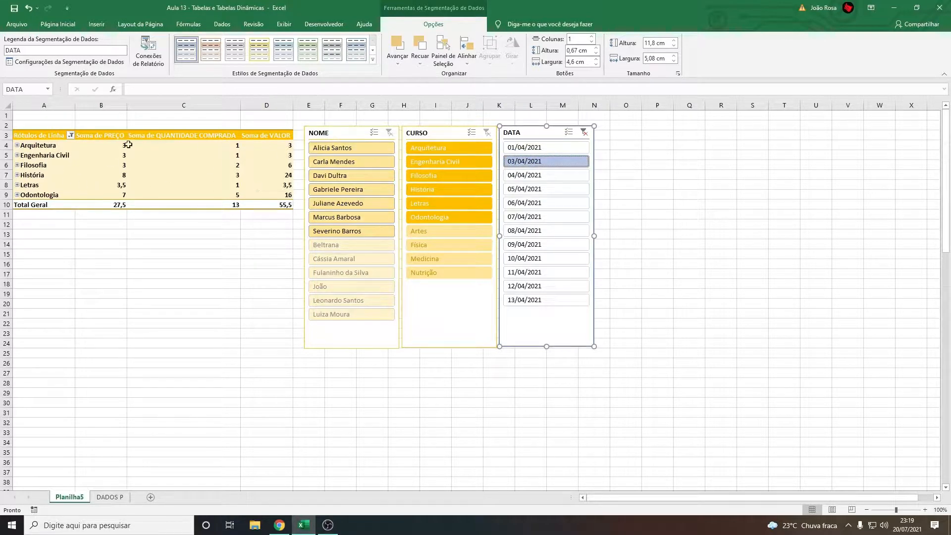
Filter the CURSO slicer by Arquitetura within the selected date, and clear the CURSO filter
{"action": "left_click", "coordinate": [19, 147]}
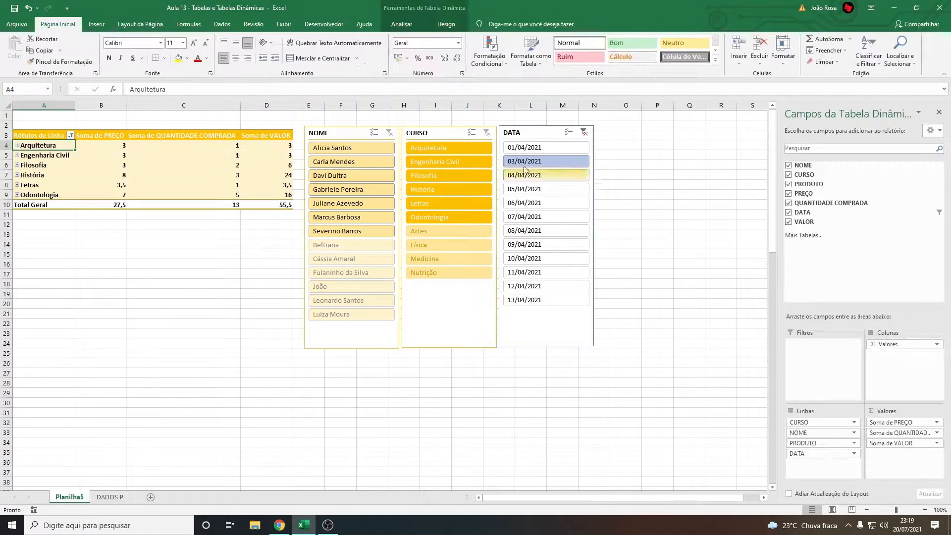
{"action": "left_click", "coordinate": [451, 148]}
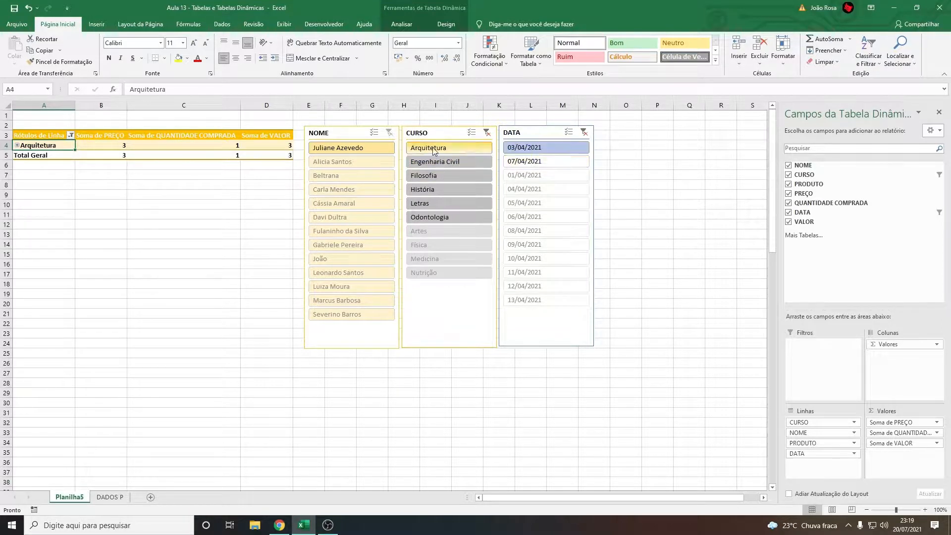
{"action": "left_click", "coordinate": [487, 132]}
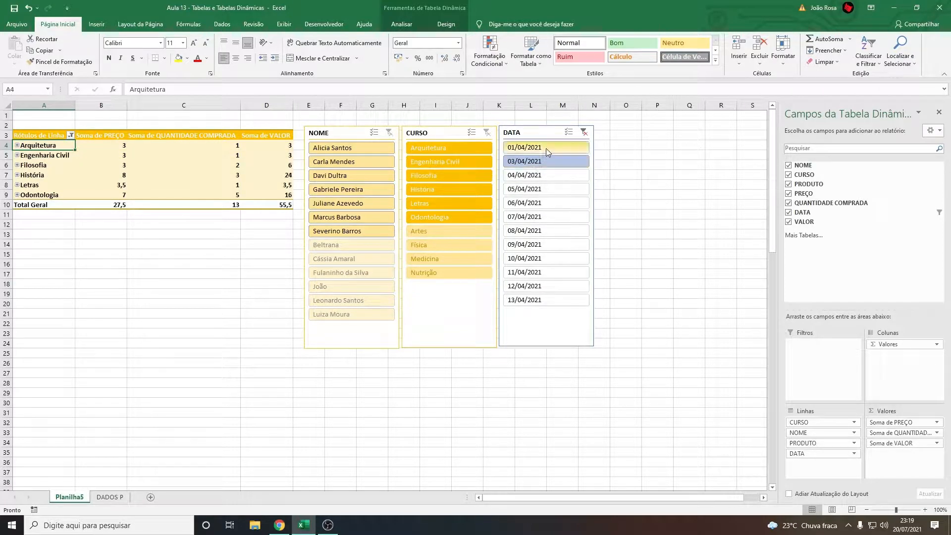
Insert a slicer for the PRODUTO field and place it beside the DATA slicer, about 11,91 cm tall
{"action": "left_click", "coordinate": [212, 164]}
{"action": "left_click", "coordinate": [401, 24]}
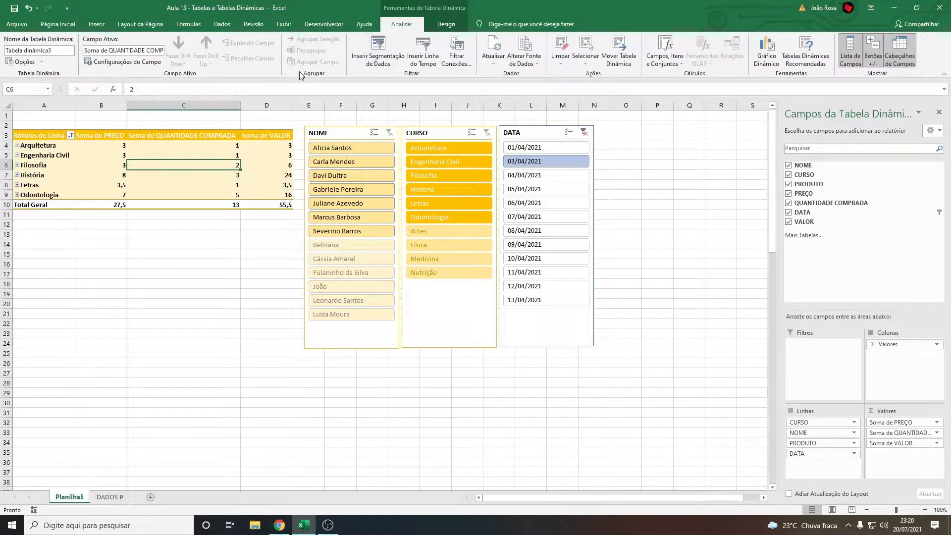
{"action": "left_click", "coordinate": [378, 50]}
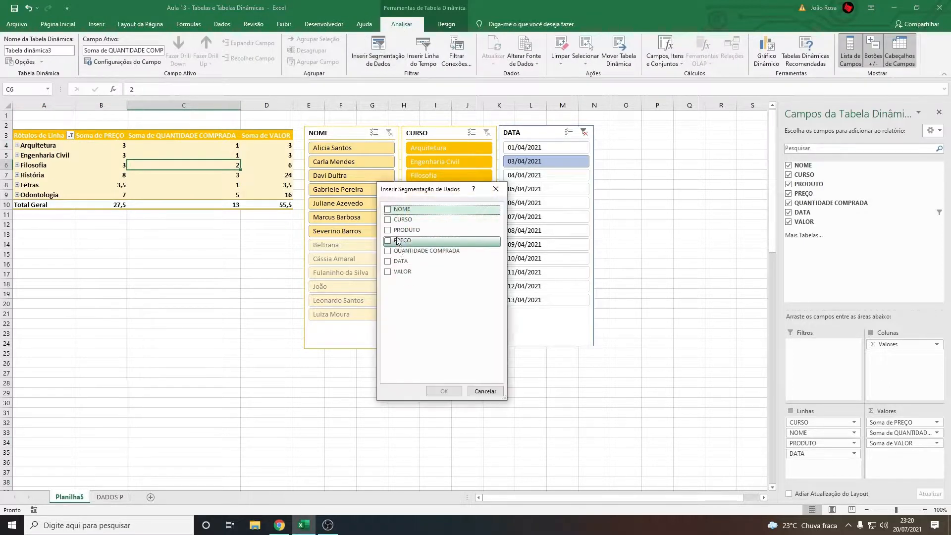
{"action": "left_click", "coordinate": [421, 230]}
{"action": "left_click", "coordinate": [445, 392]}
{"action": "left_click_drag", "start_coordinate": [386, 250], "coordinate": [635, 151]}
{"action": "left_click_drag", "start_coordinate": [643, 258], "coordinate": [643, 349]}
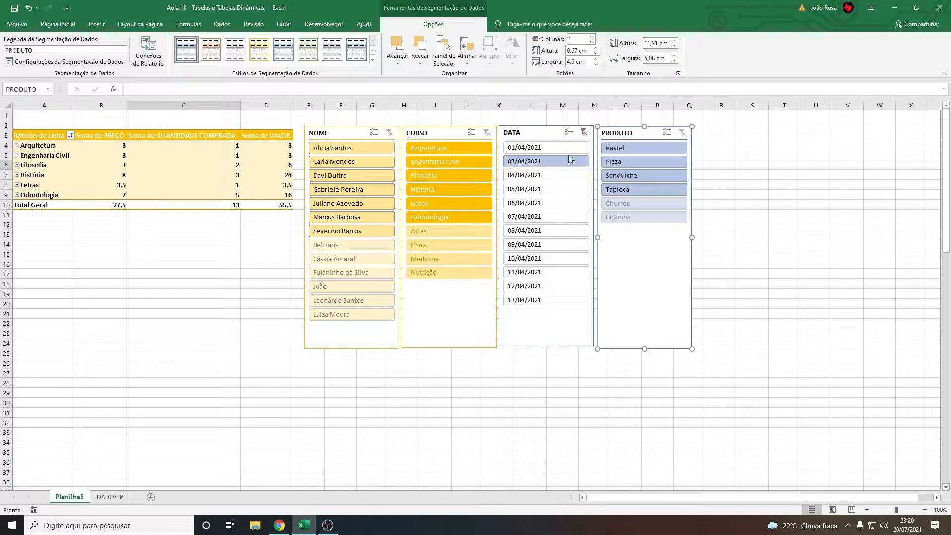
Filter the PRODUTO slicer by Pizza and expand the Arquitetura and Engenharia Civil rows down to customer, product and date
{"action": "left_click", "coordinate": [637, 163]}
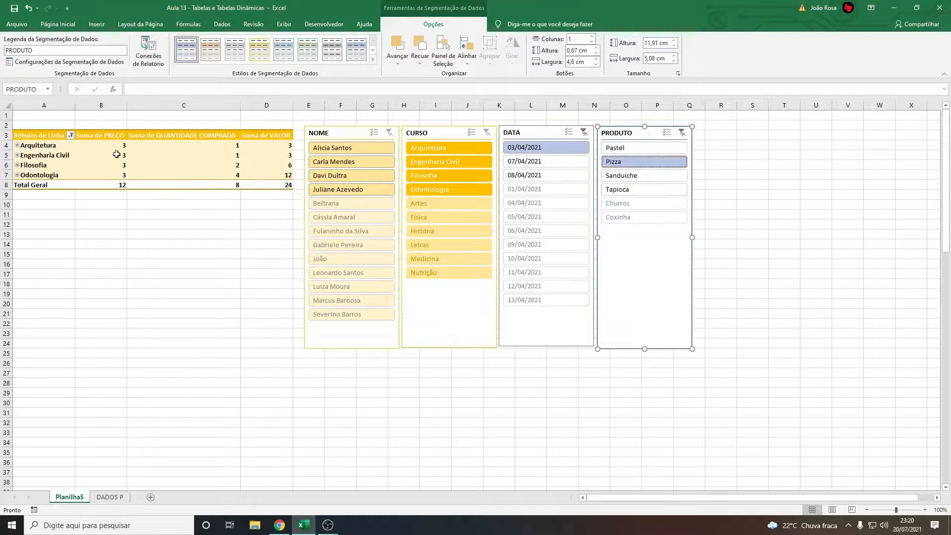
{"action": "left_click", "coordinate": [18, 145]}
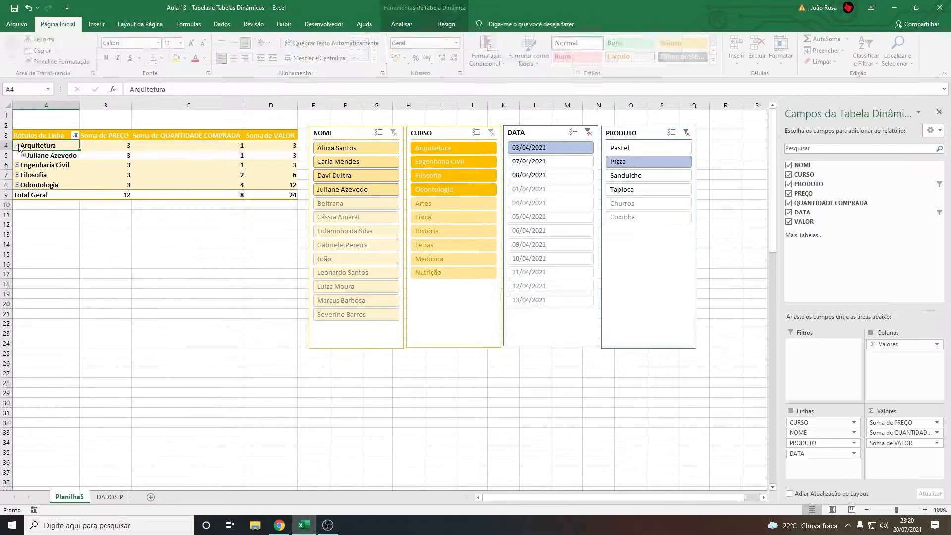
{"action": "left_click", "coordinate": [23, 155]}
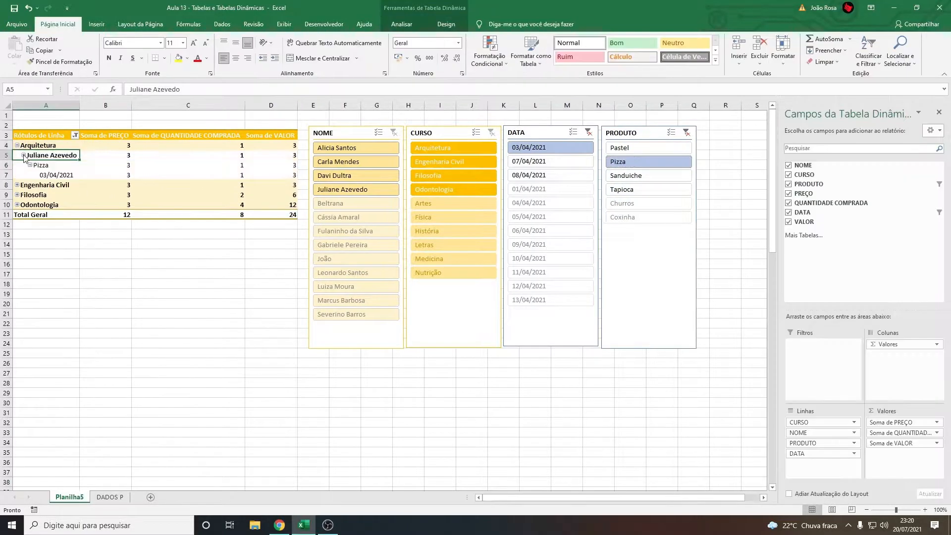
{"action": "left_click", "coordinate": [18, 185]}
{"action": "left_click", "coordinate": [24, 194]}
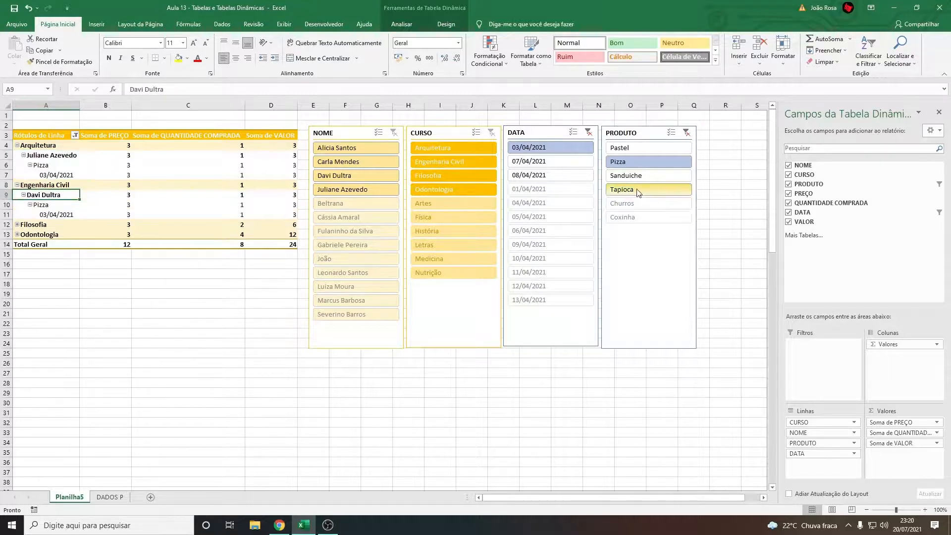
Clear the PRODUTO and DATA filters, reselect 03/04/2021, and collapse the Engenharia Civil and Arquitetura rows
{"action": "left_click", "coordinate": [686, 133]}
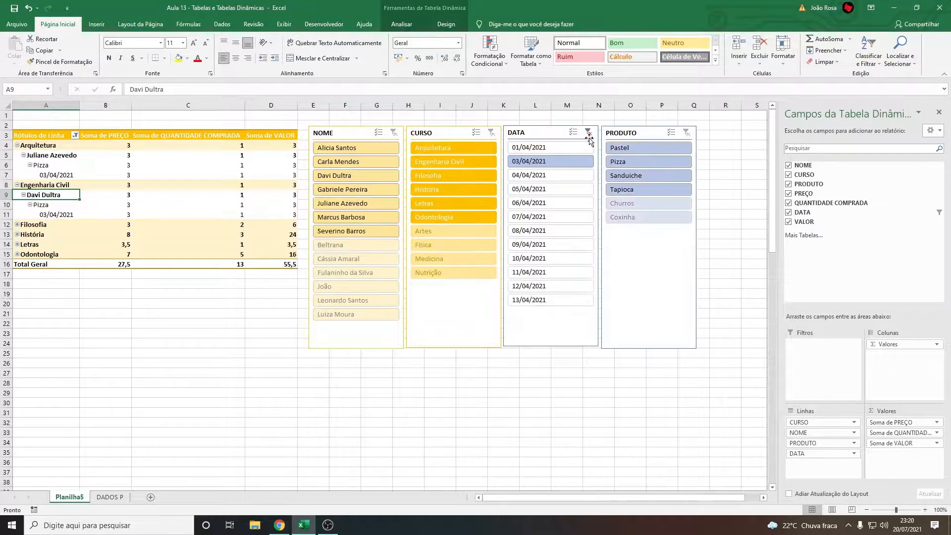
{"action": "left_click", "coordinate": [589, 132]}
{"action": "left_click", "coordinate": [554, 162]}
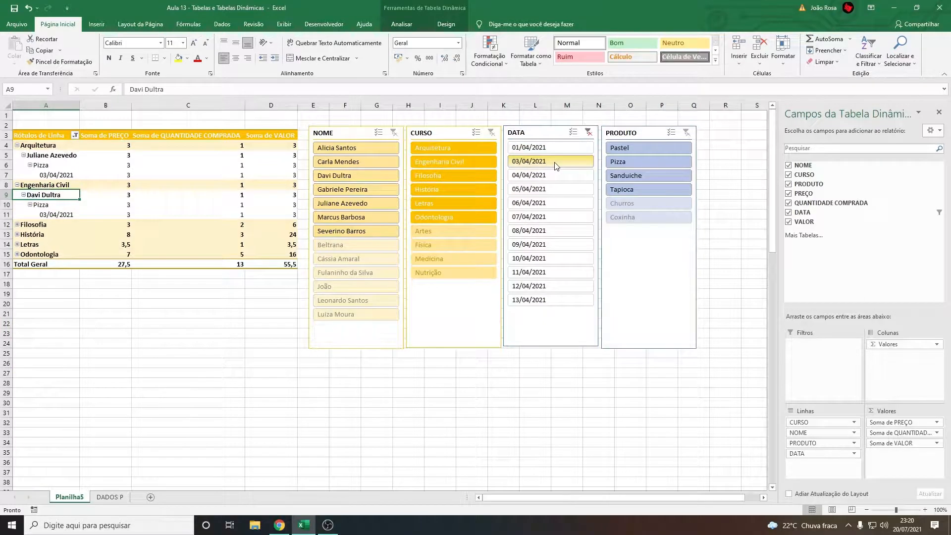
{"action": "left_click", "coordinate": [17, 185]}
{"action": "left_click", "coordinate": [17, 146]}
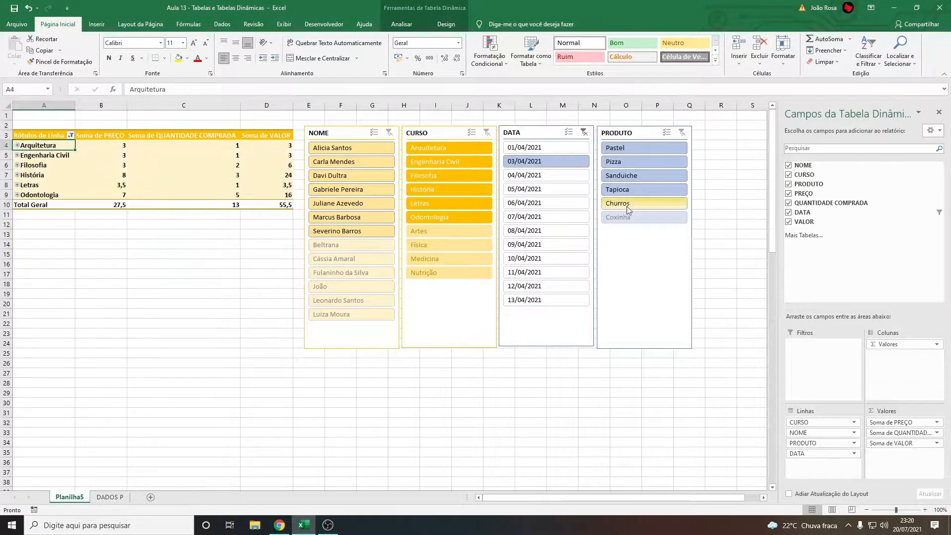
Filter PRODUTO by Churros and Coxinha in turn, try dates 05/04/2021 and 06/04/2021, clear PRODUTO and return DATA to 03/04/2021
{"action": "left_click", "coordinate": [637, 208]}
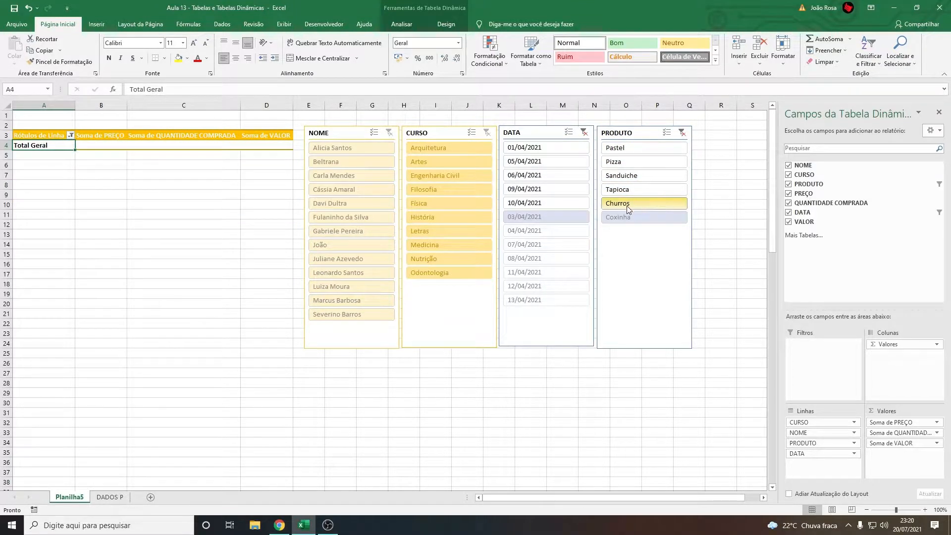
{"action": "left_click", "coordinate": [638, 217]}
{"action": "left_click", "coordinate": [546, 175]}
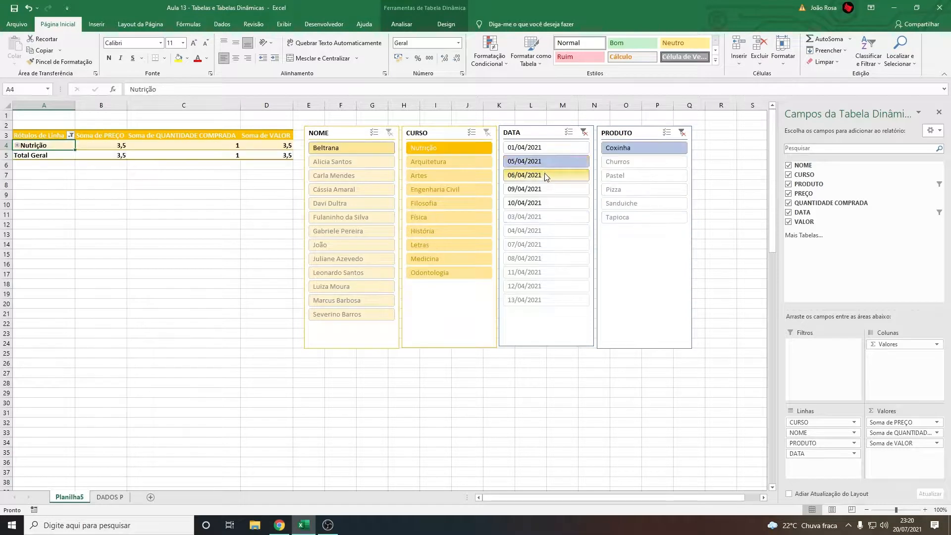
{"action": "left_click", "coordinate": [682, 132]}
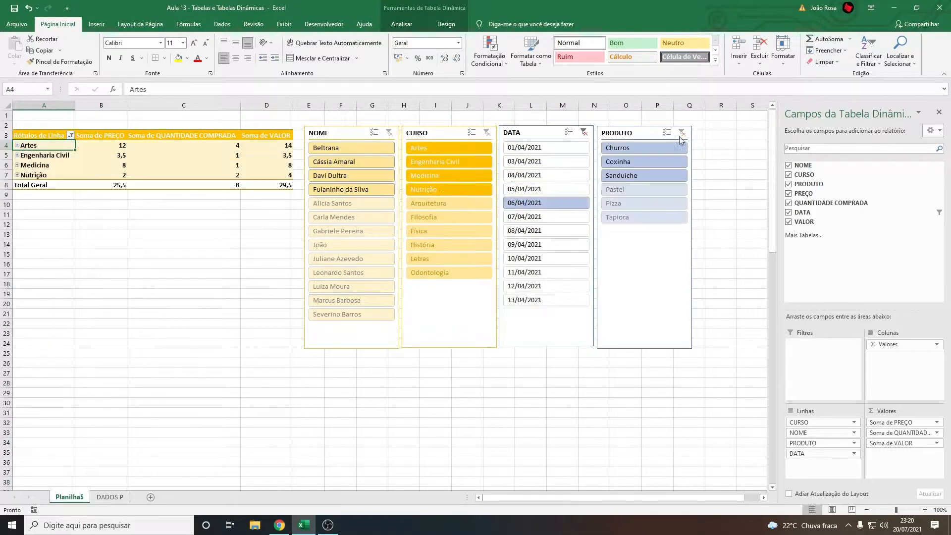
{"action": "left_click", "coordinate": [539, 164]}
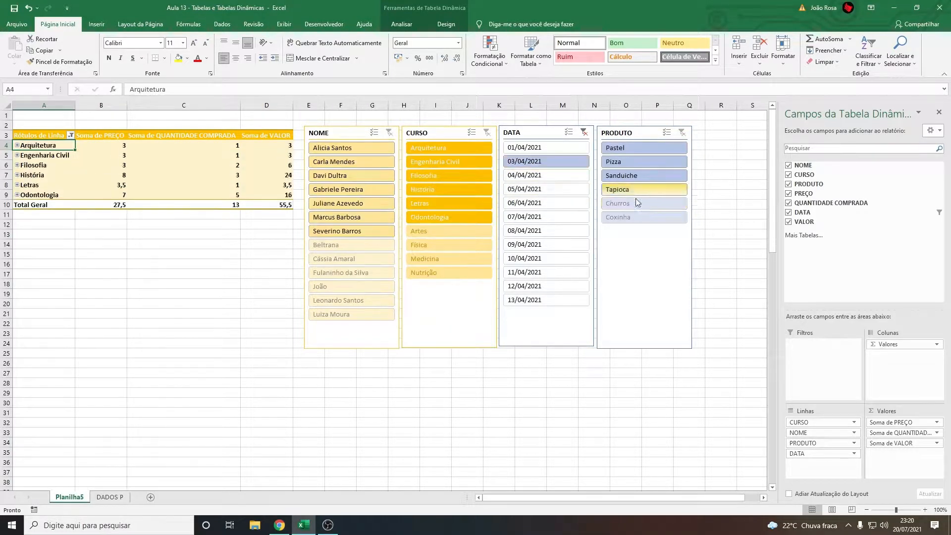